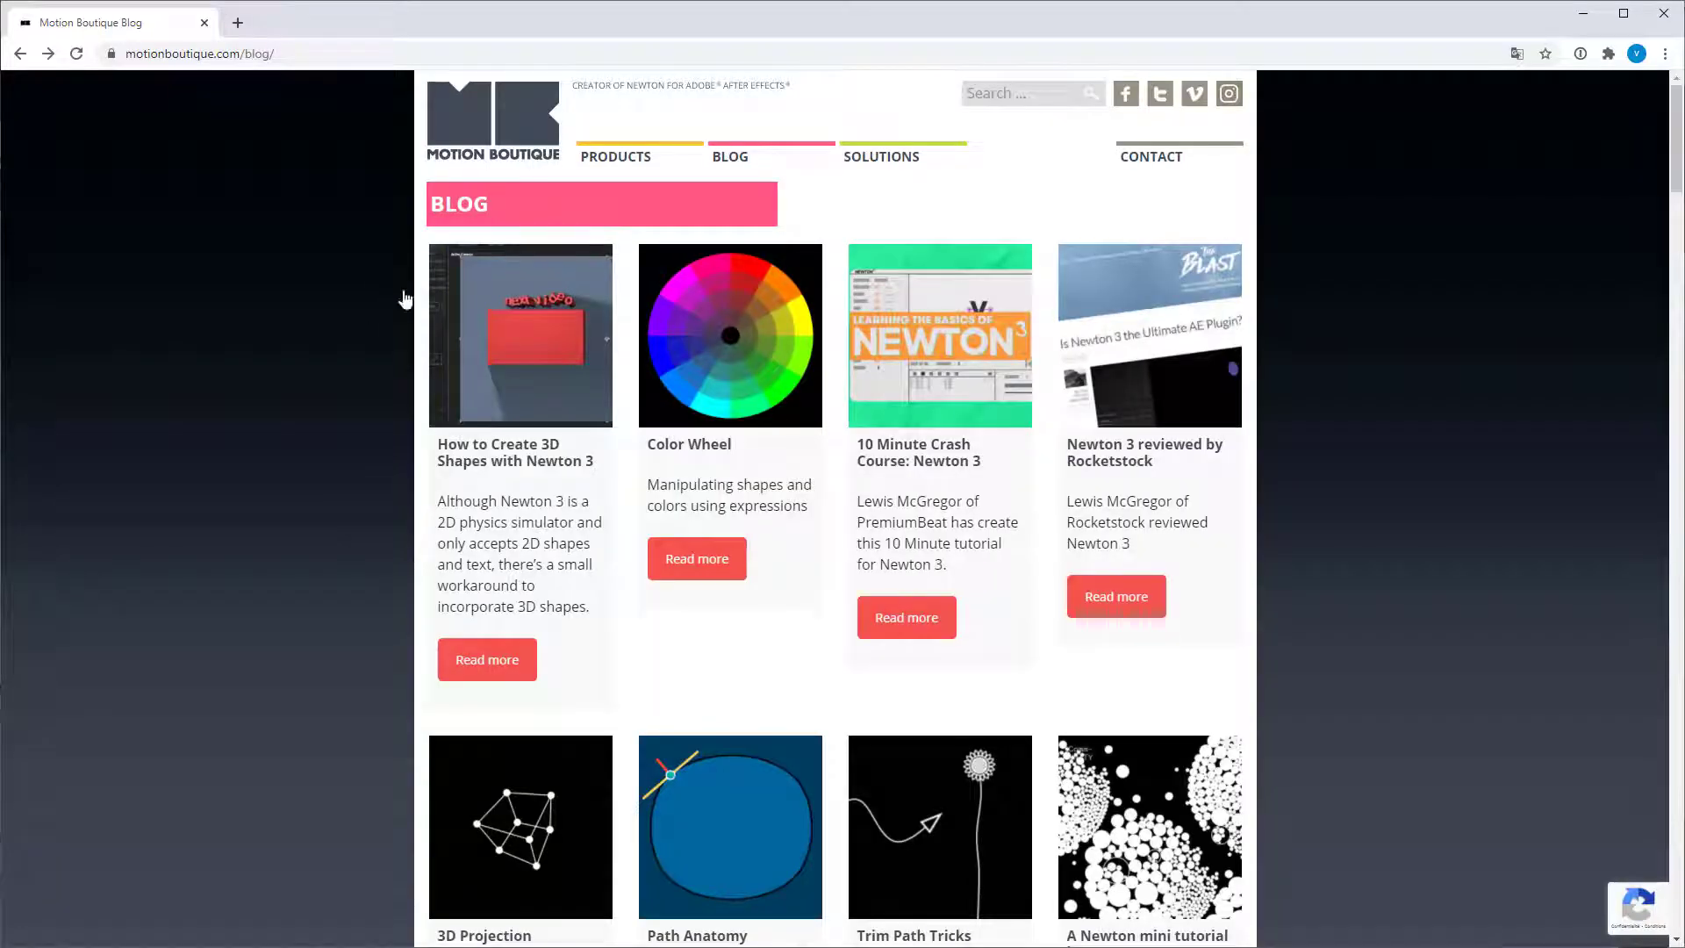
- Open the blog post "Tutorial: Fill-Mix-Flush using Newton3" and play its tutorial video
scroll(358, 373, "down", 10)
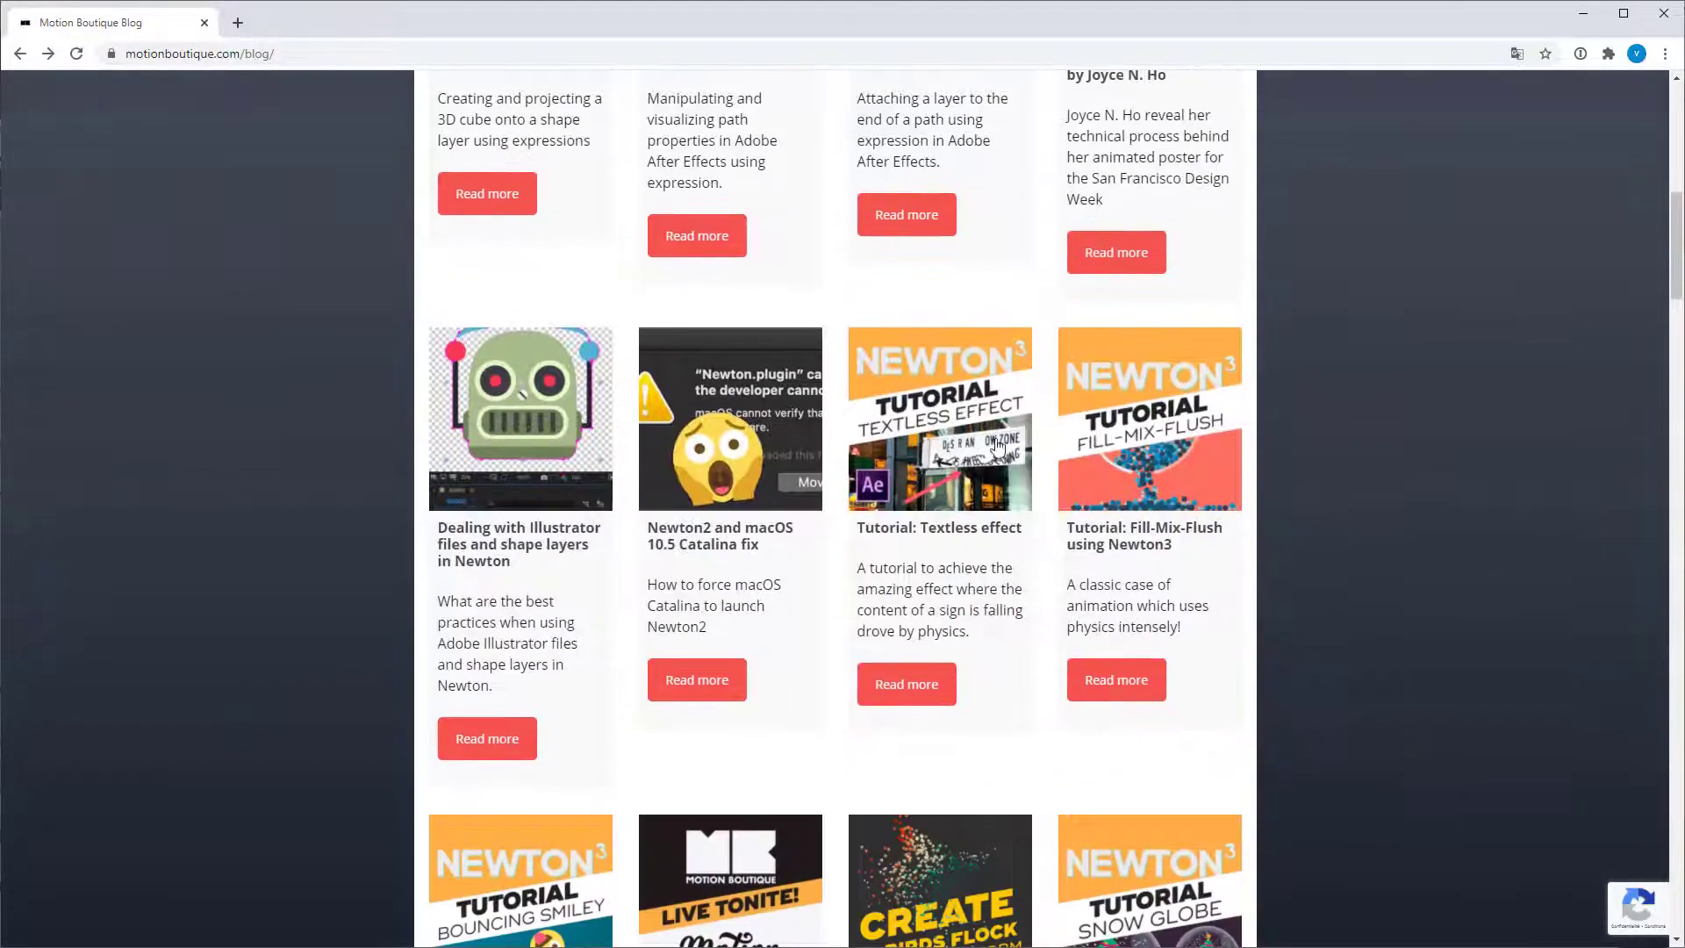
left_click(1148, 509)
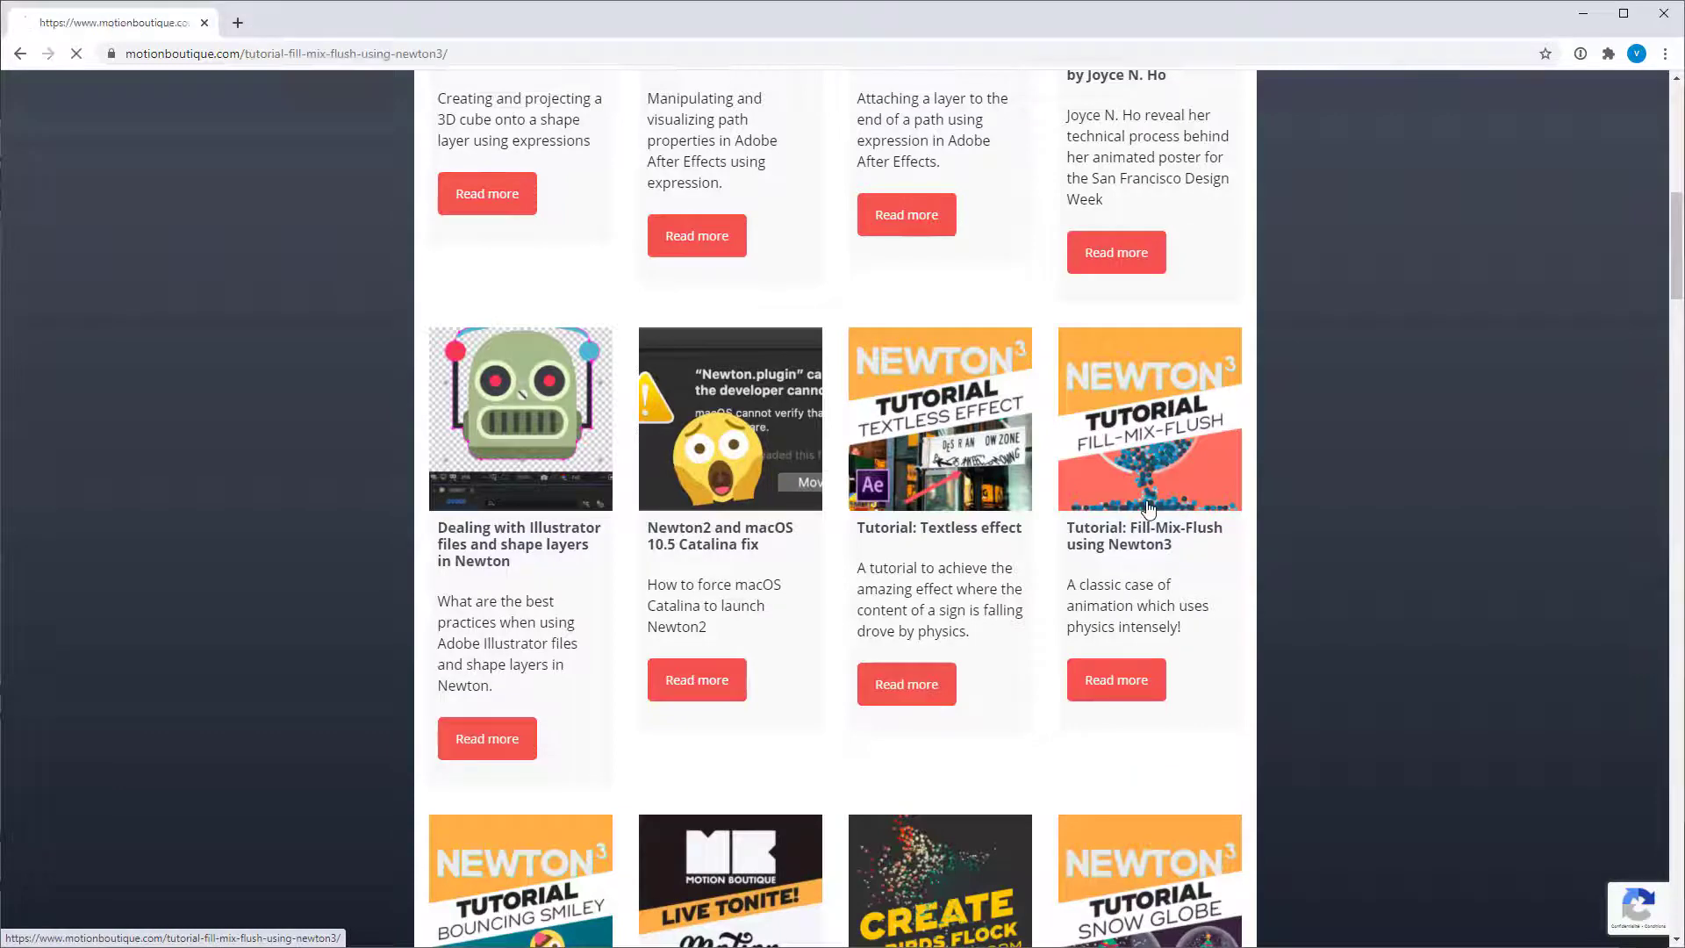
scroll(1368, 461, "down", 2)
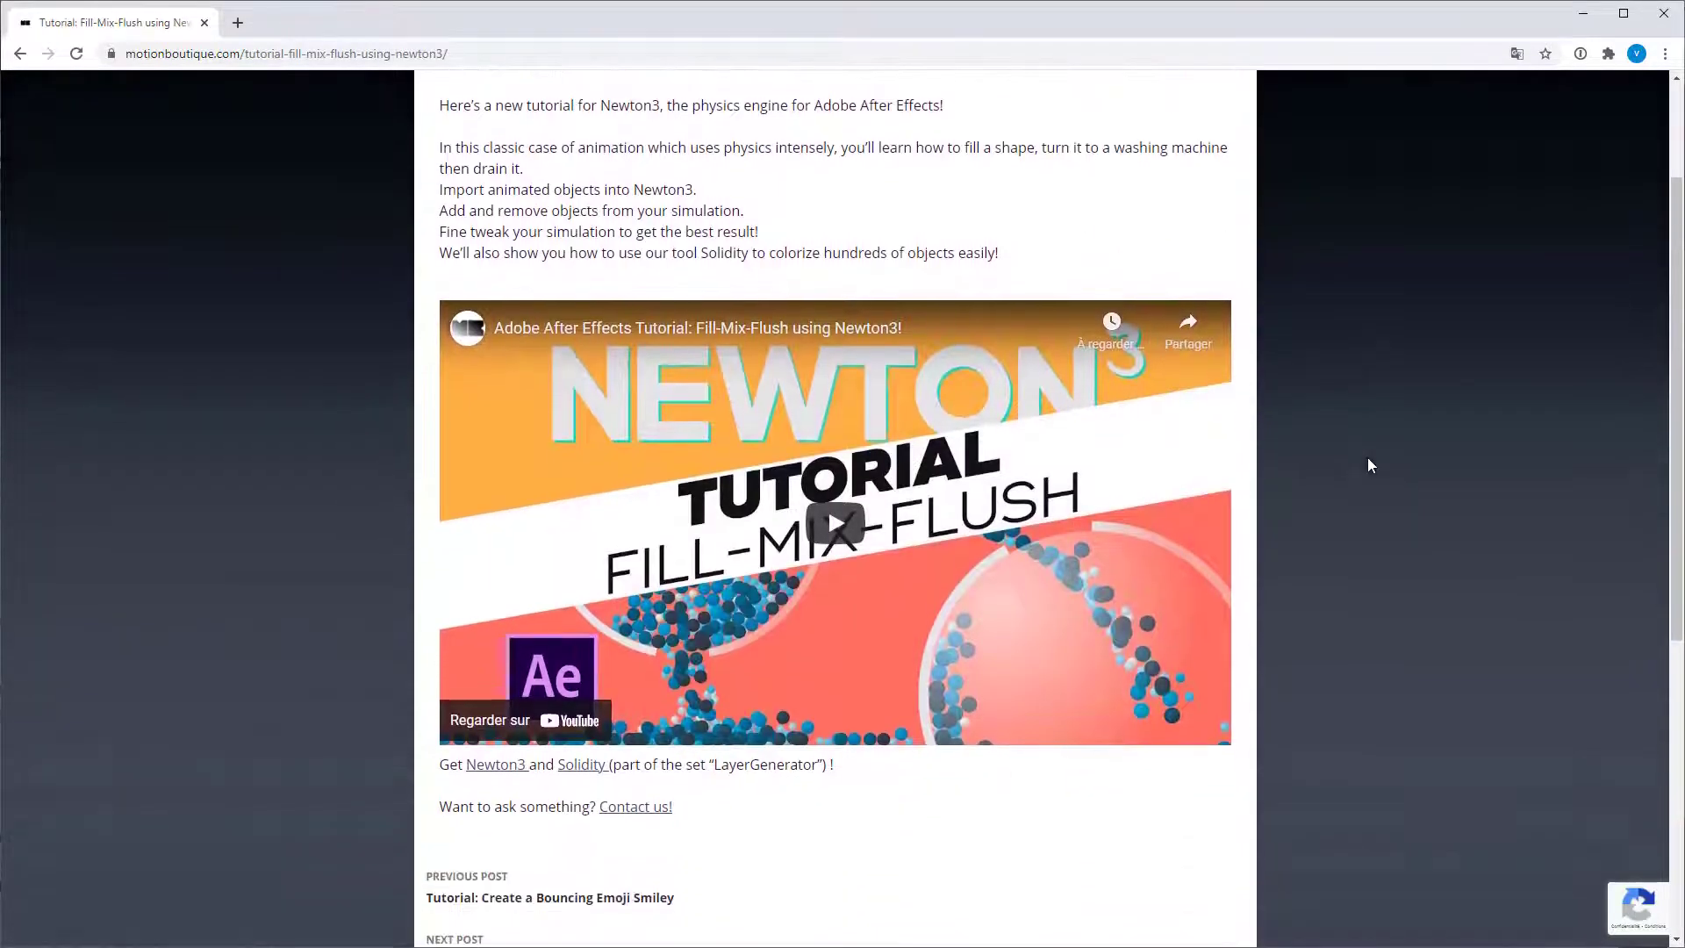
left_click(833, 523)
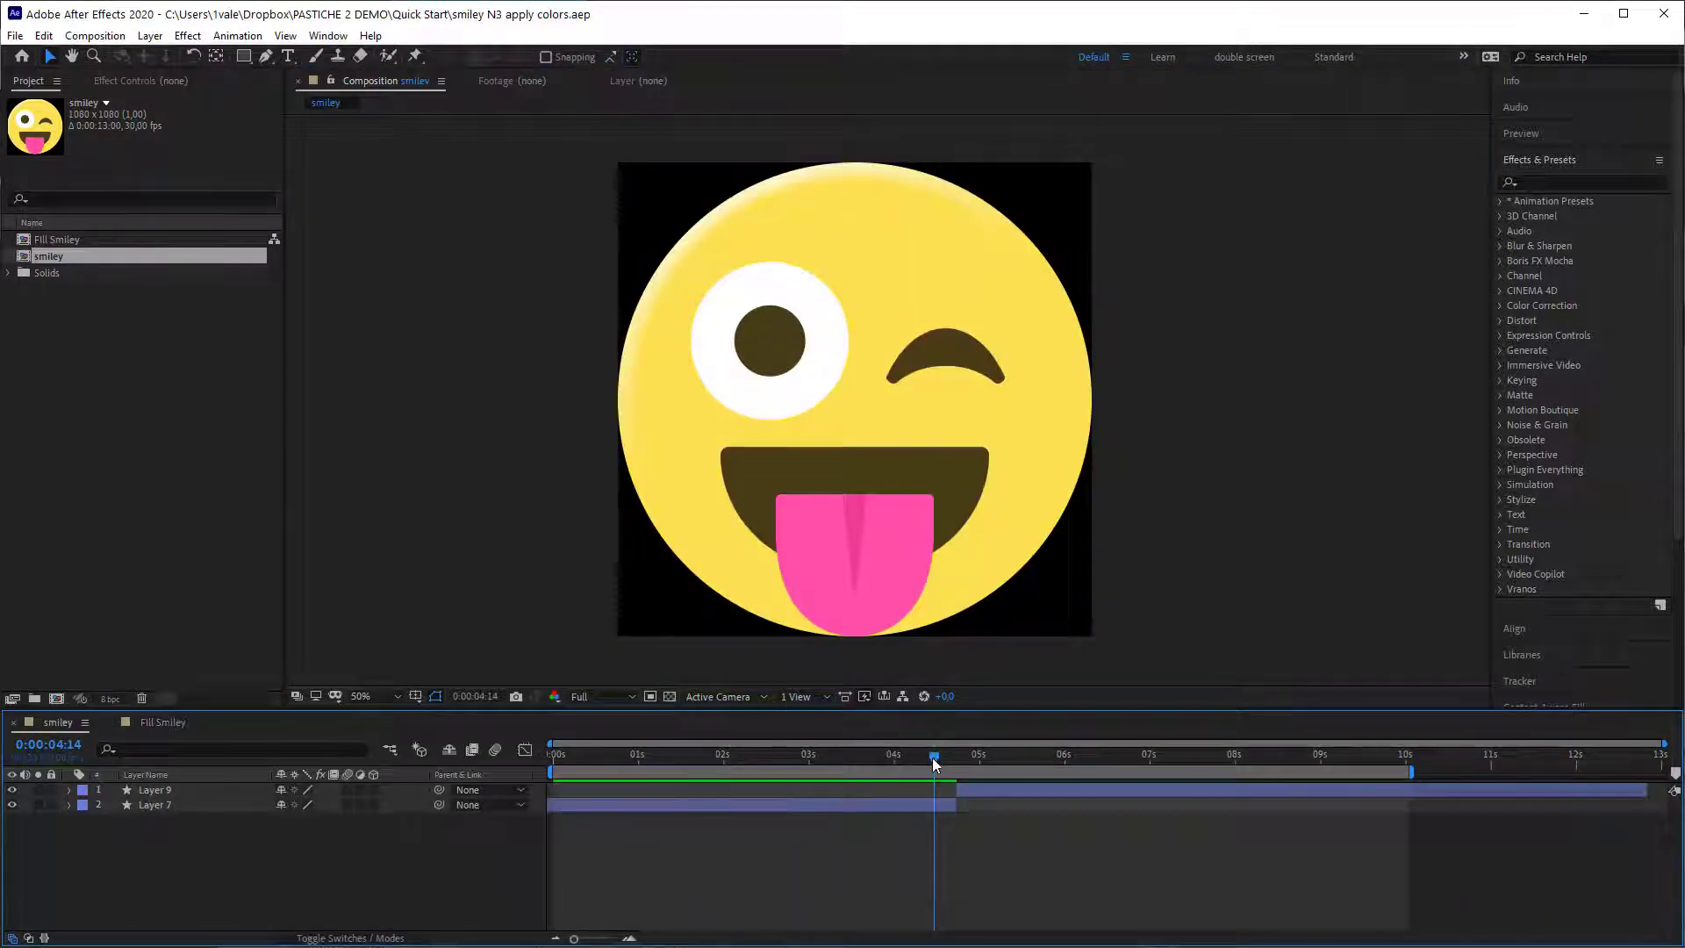
- In After Effects, scrub through the smiley composition and add it as the topmost layer of the Fill Smiley composition
left_click_drag(932, 756, 939, 797)
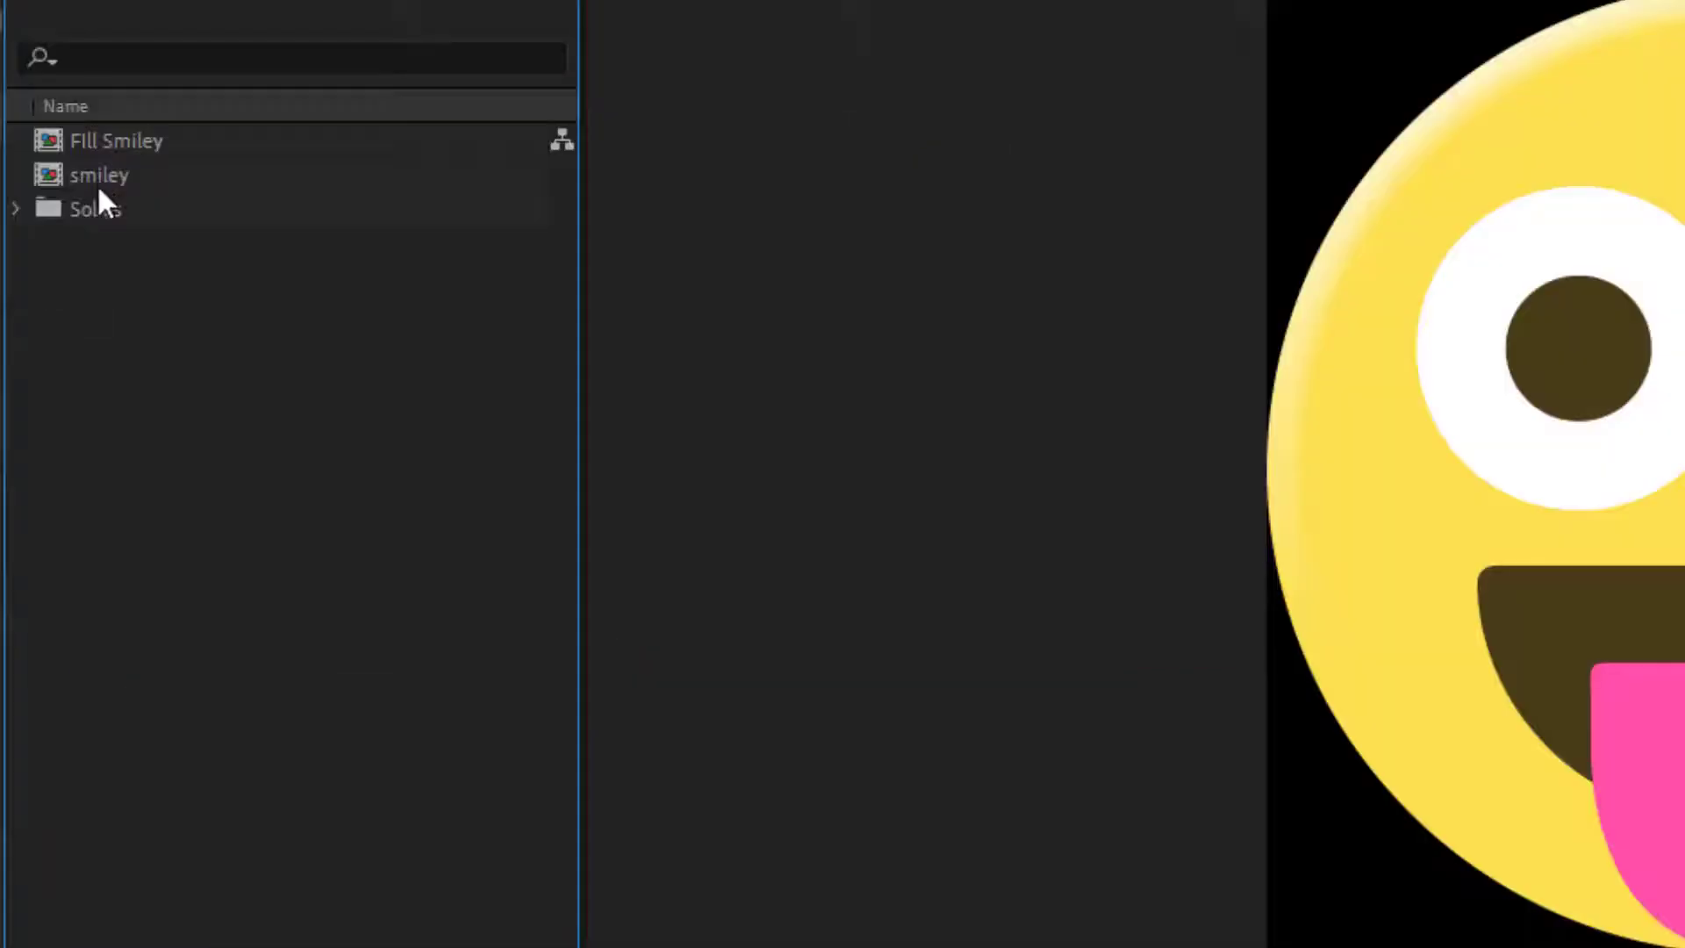
mouse_move(50, 262)
left_mouse_down()
mouse_move(110, 259)
mouse_move(81, 263)
left_mouse_up()
left_click_drag(165, 189, 125, 140)
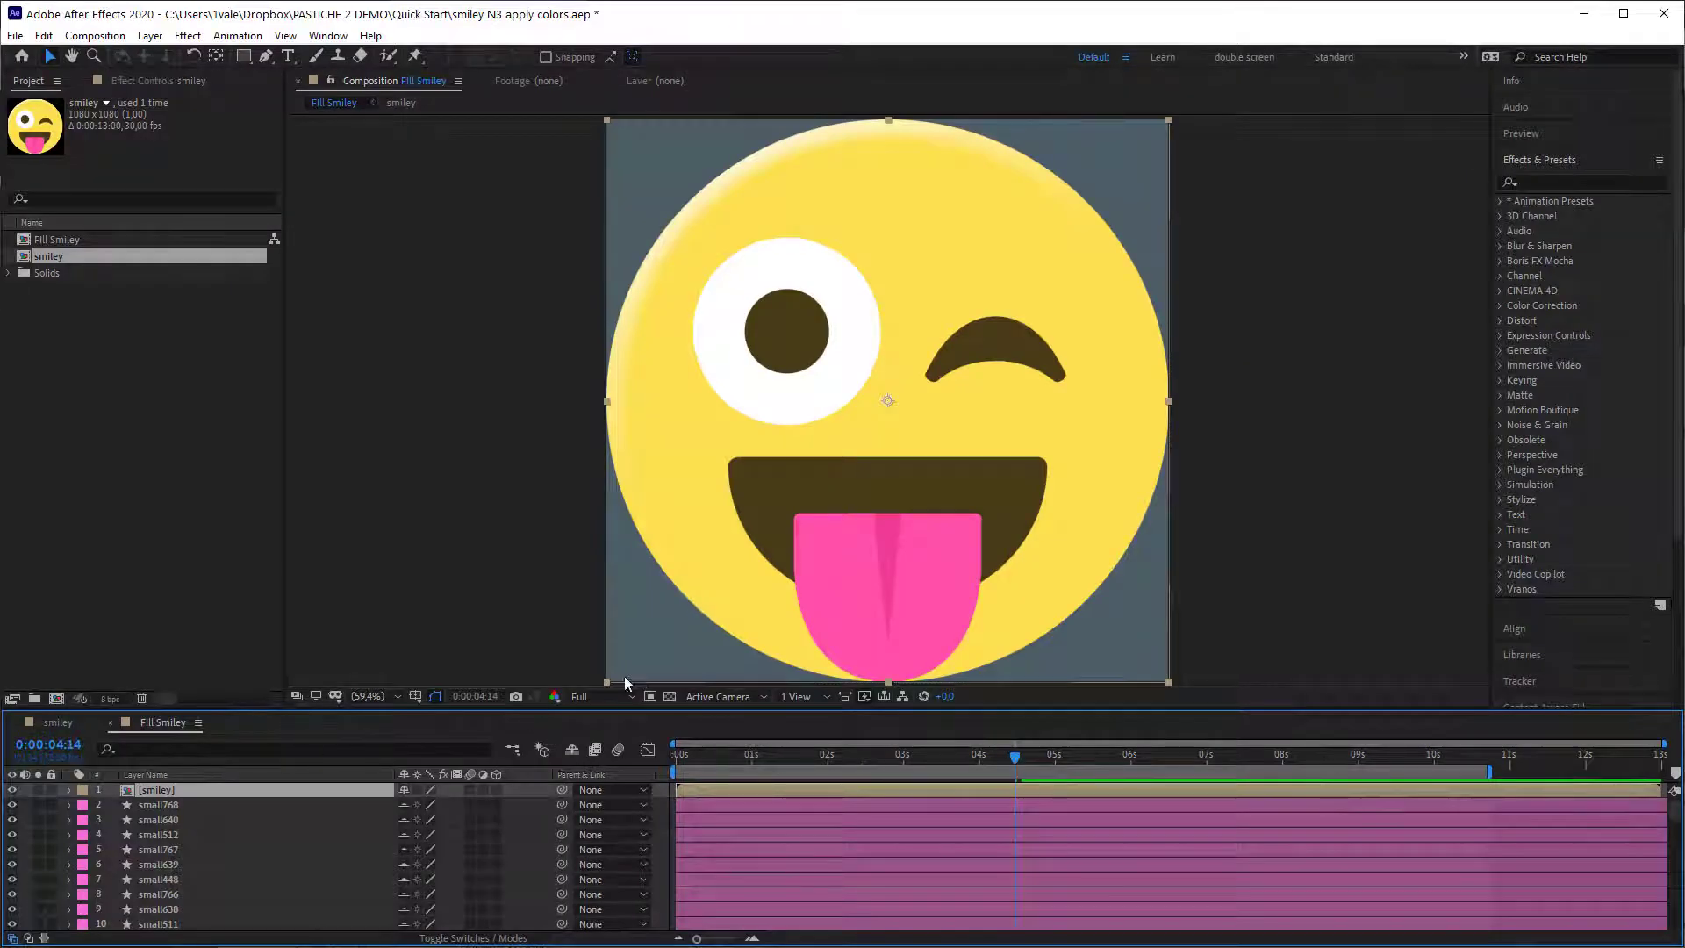
- Scale the smiley layer down and position it over the circle formed by the coloured balls
left_click_drag(608, 684, 738, 593)
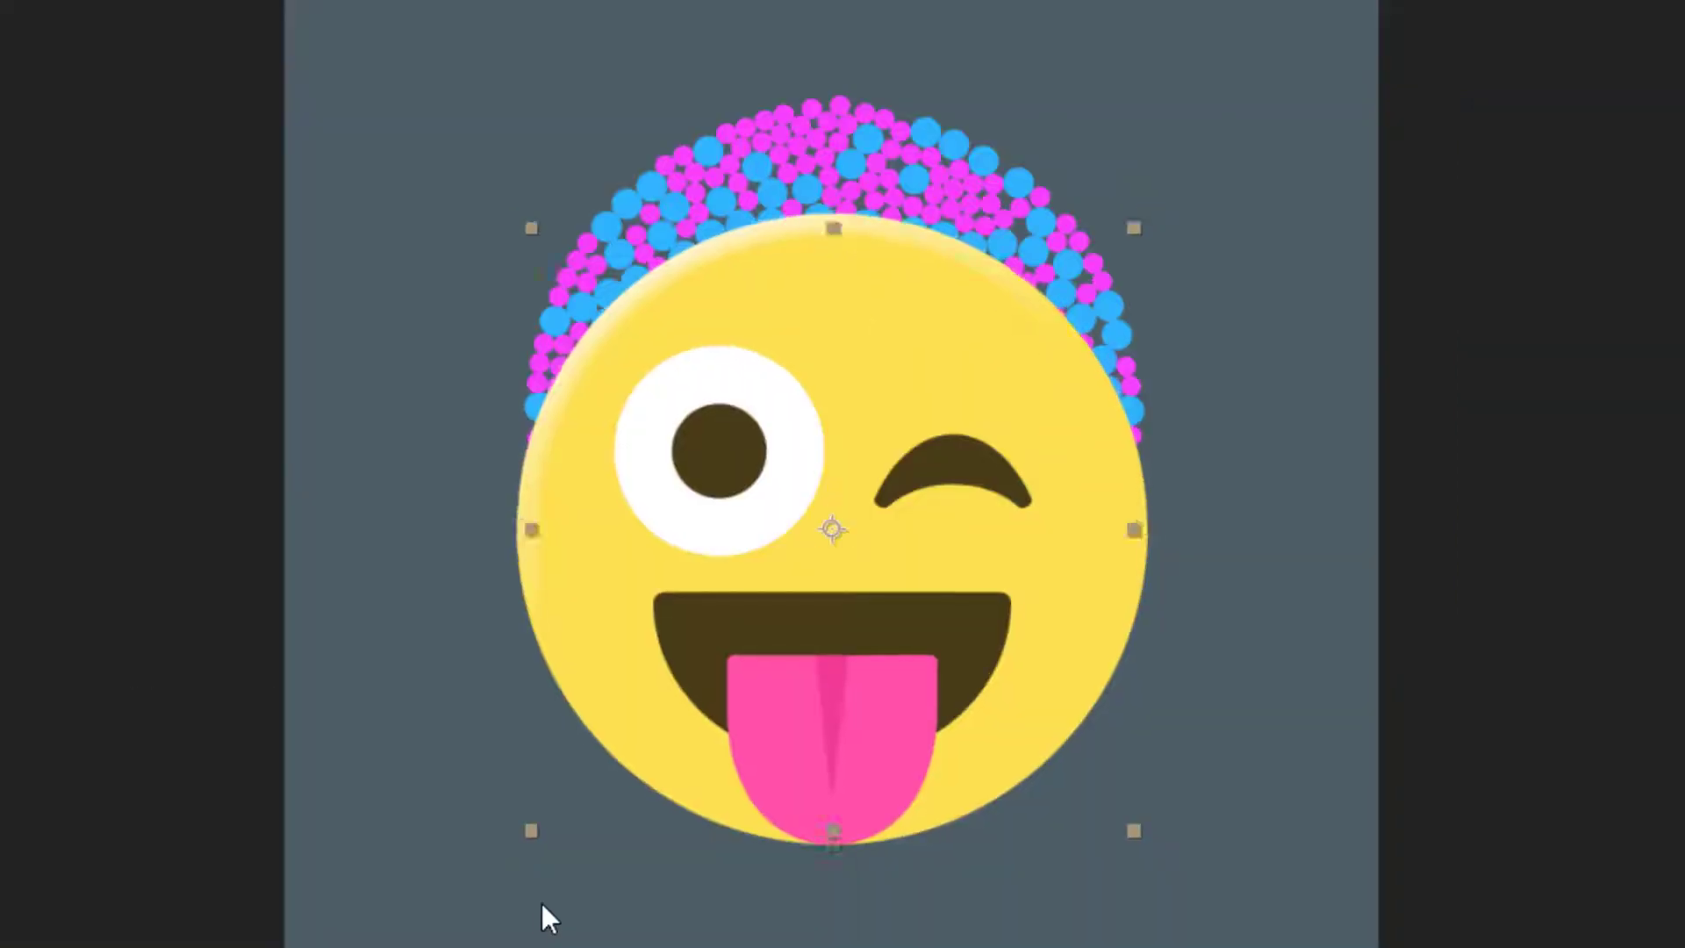
left_click_drag(692, 672, 703, 559)
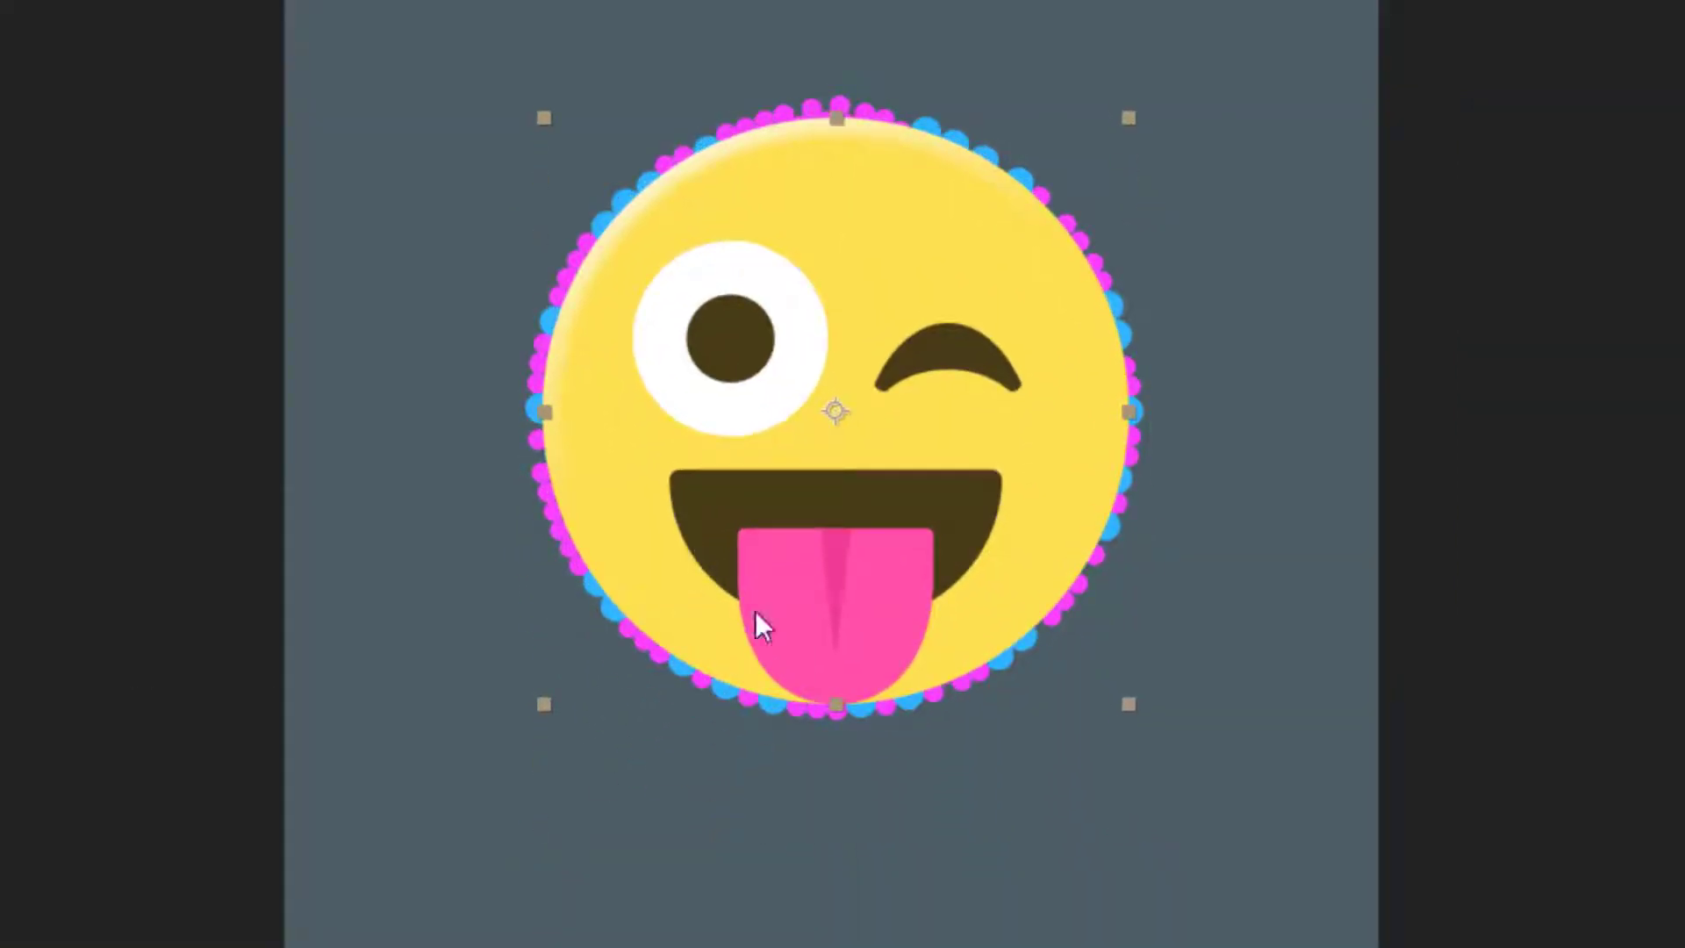
mouse_move(1125, 703)
left_mouse_down()
mouse_move(1151, 720)
mouse_move(1135, 714)
left_mouse_up()
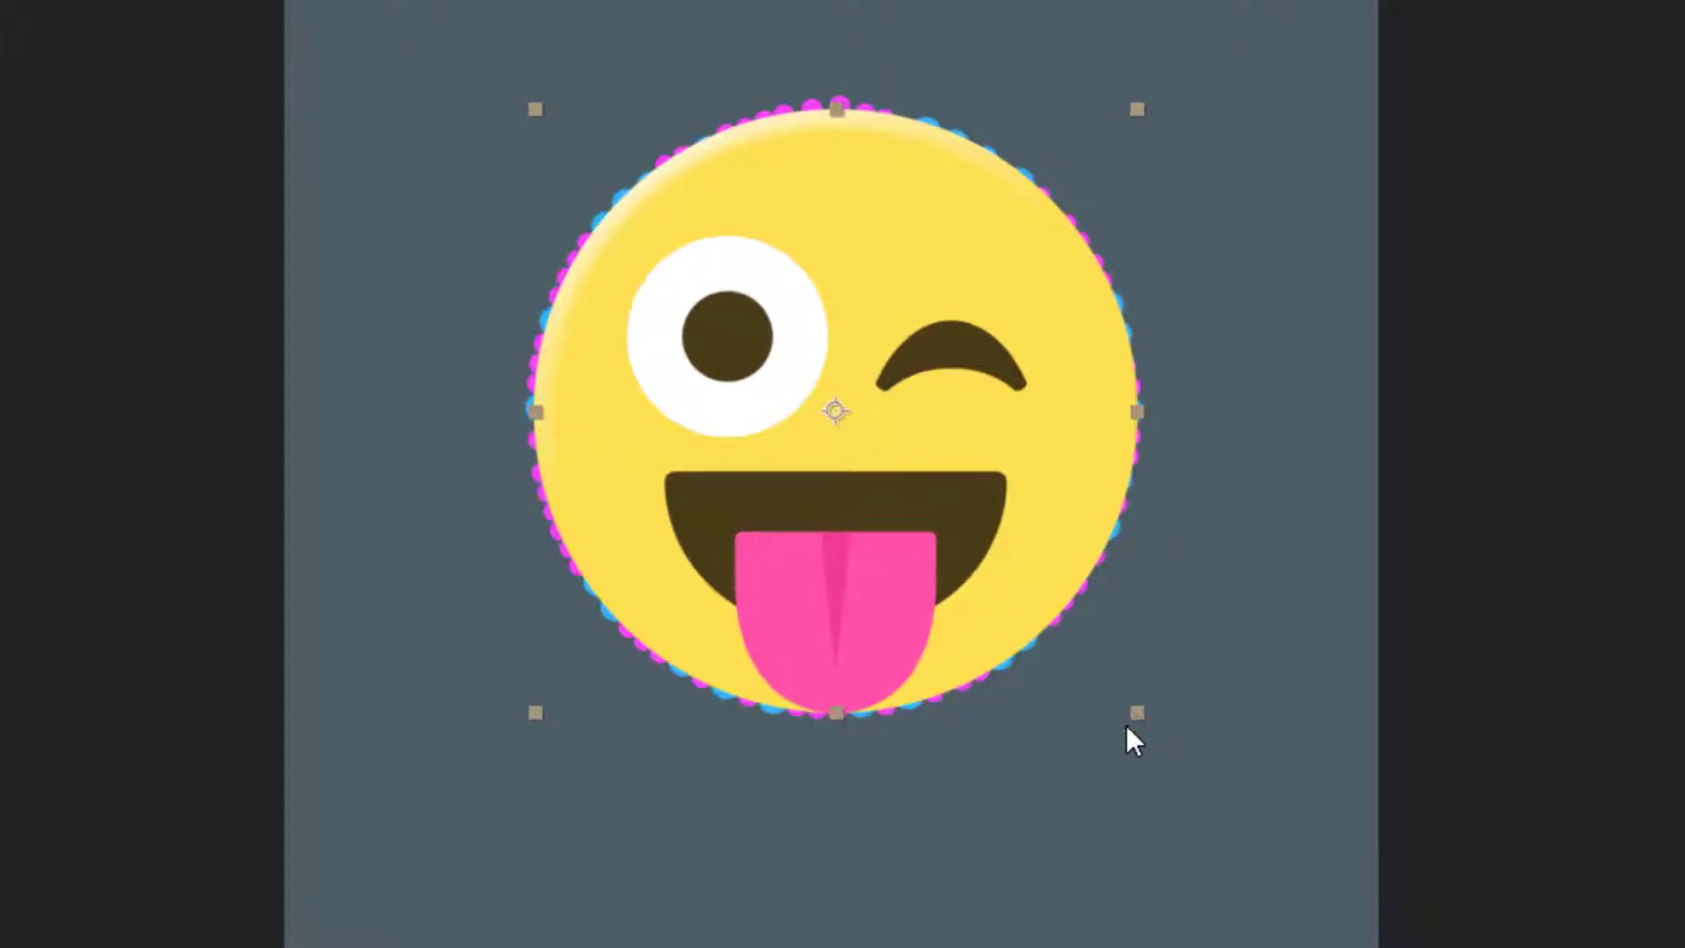
- Check the topmost ball at the smiley's edge, enlarge the smiley slightly to cover all the balls, and rotate it counter-clockwise
scroll(843, 92, "up", 1)
left_click_drag(851, 333, 862, 947)
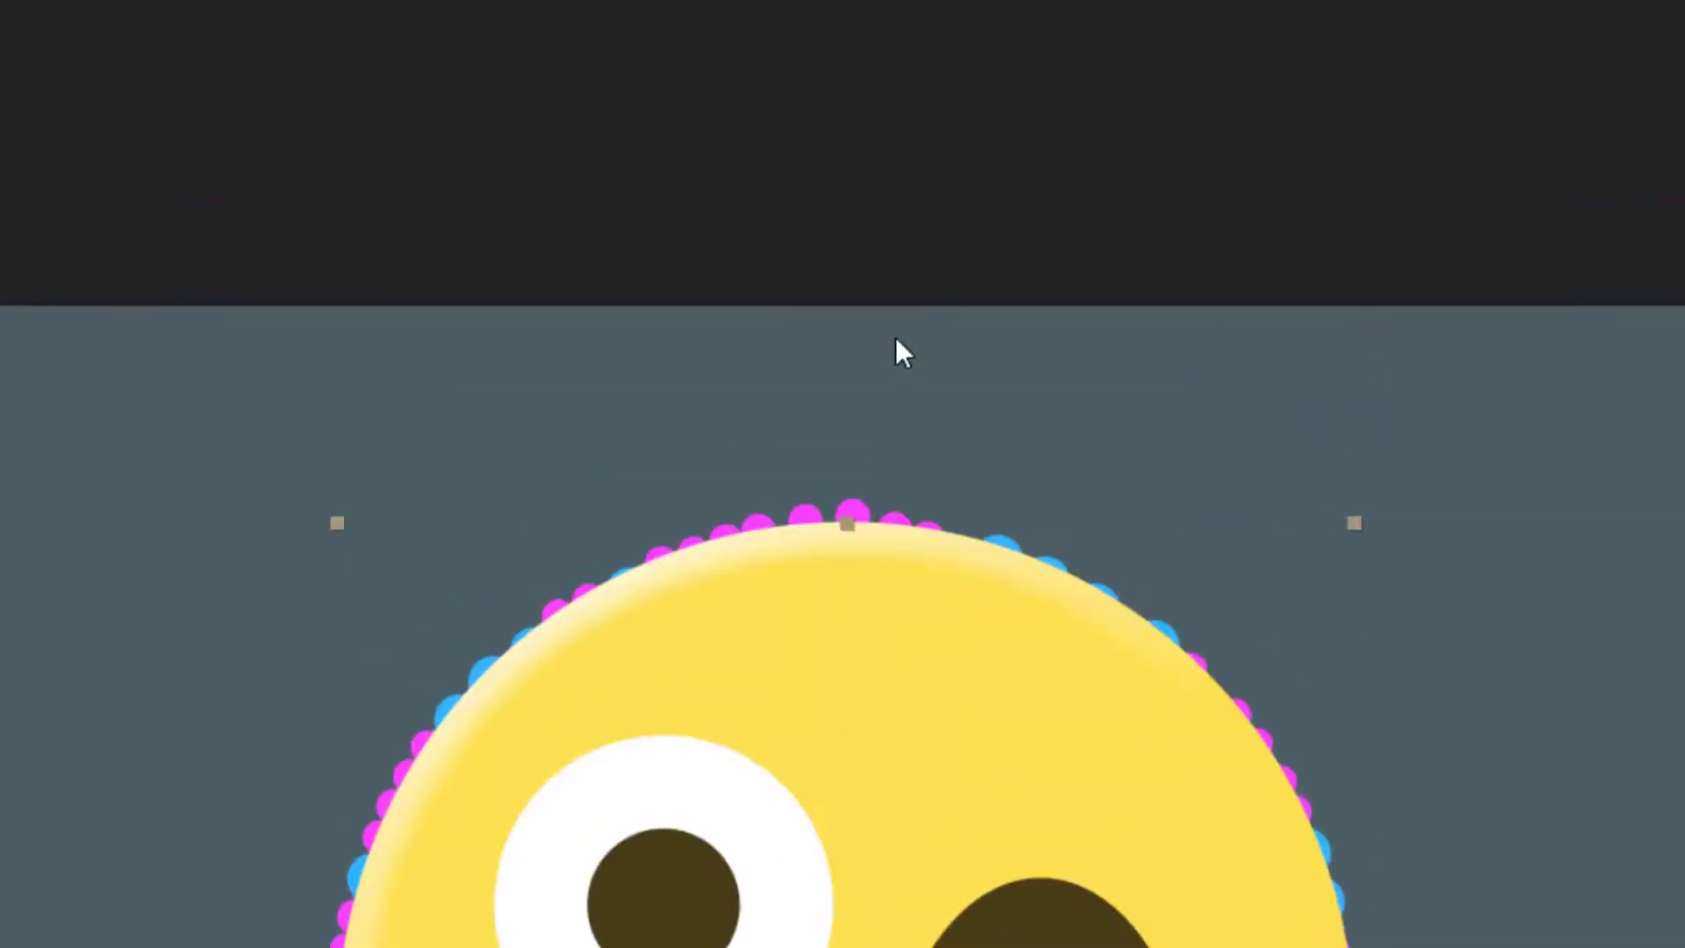
left_click(855, 514)
scroll(864, 544, "up", 1)
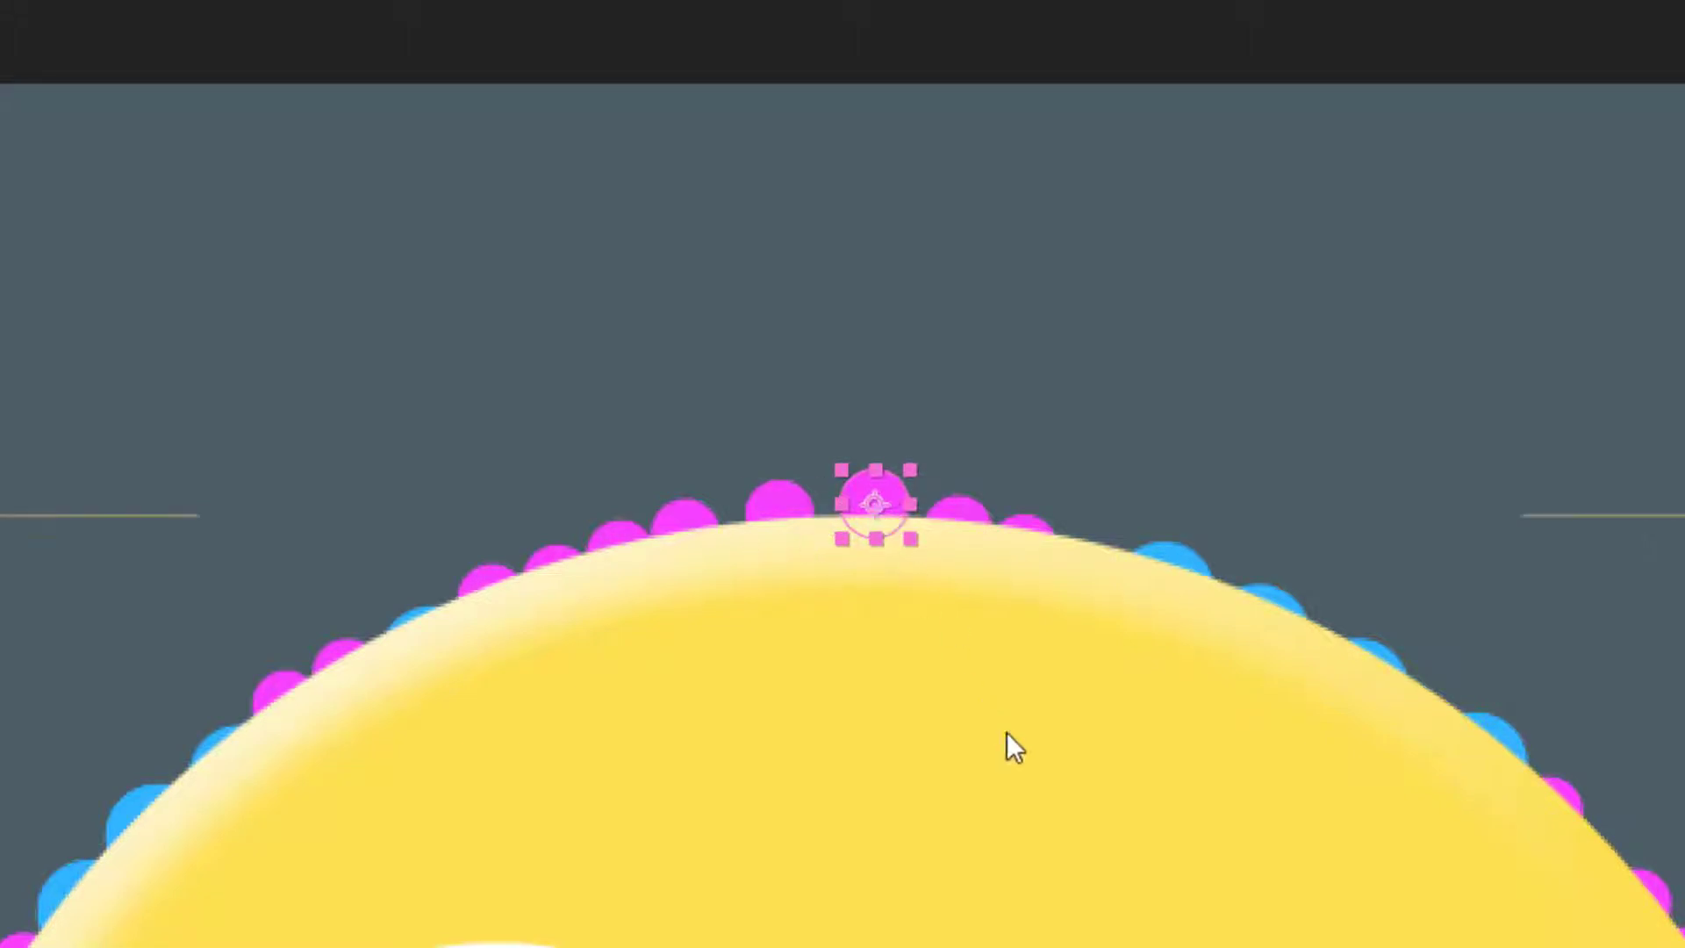
left_click_drag(1009, 677, 954, 379)
scroll(998, 532, "down", 1)
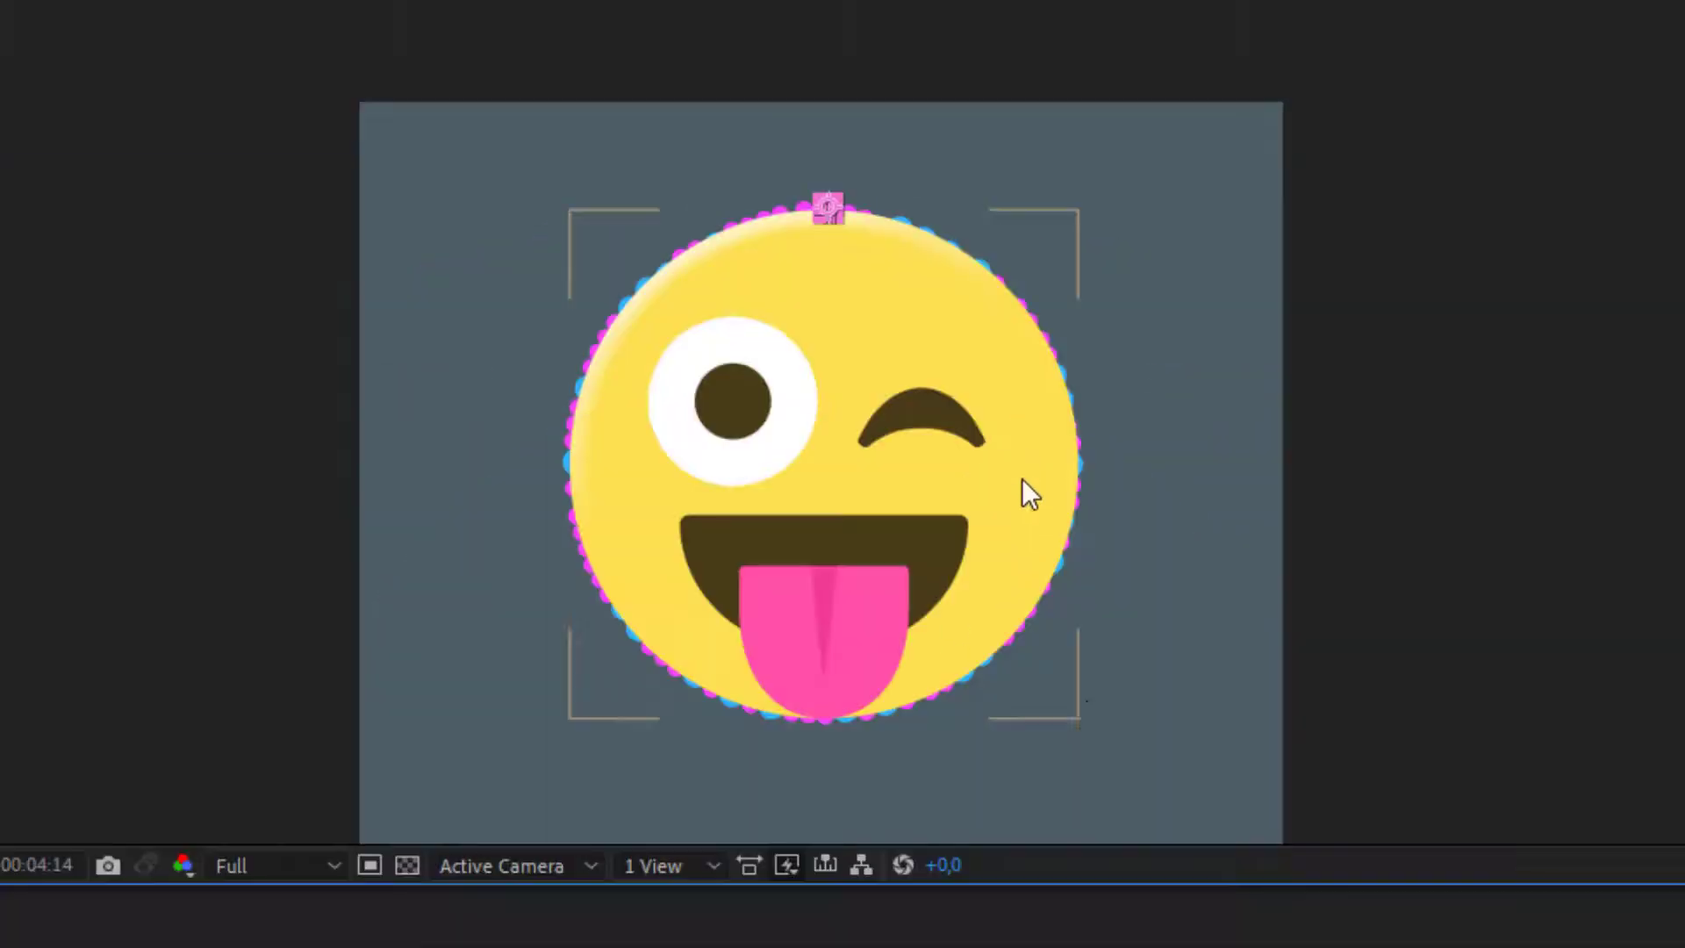
left_click(965, 492)
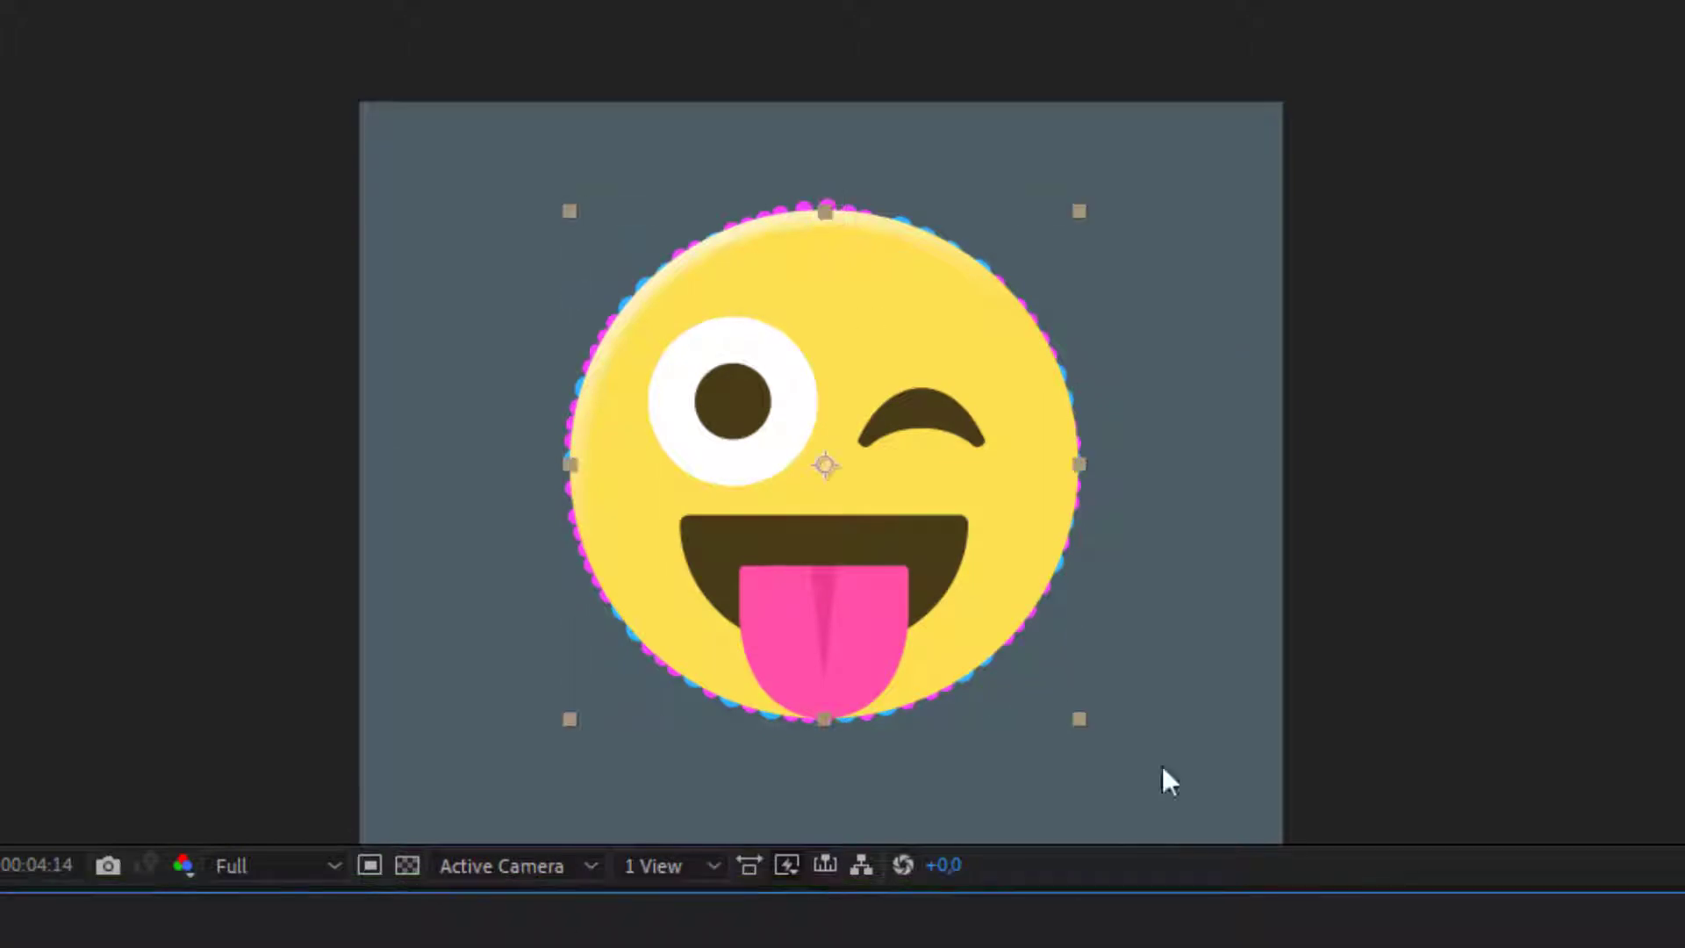
left_click_drag(1080, 719, 1090, 725)
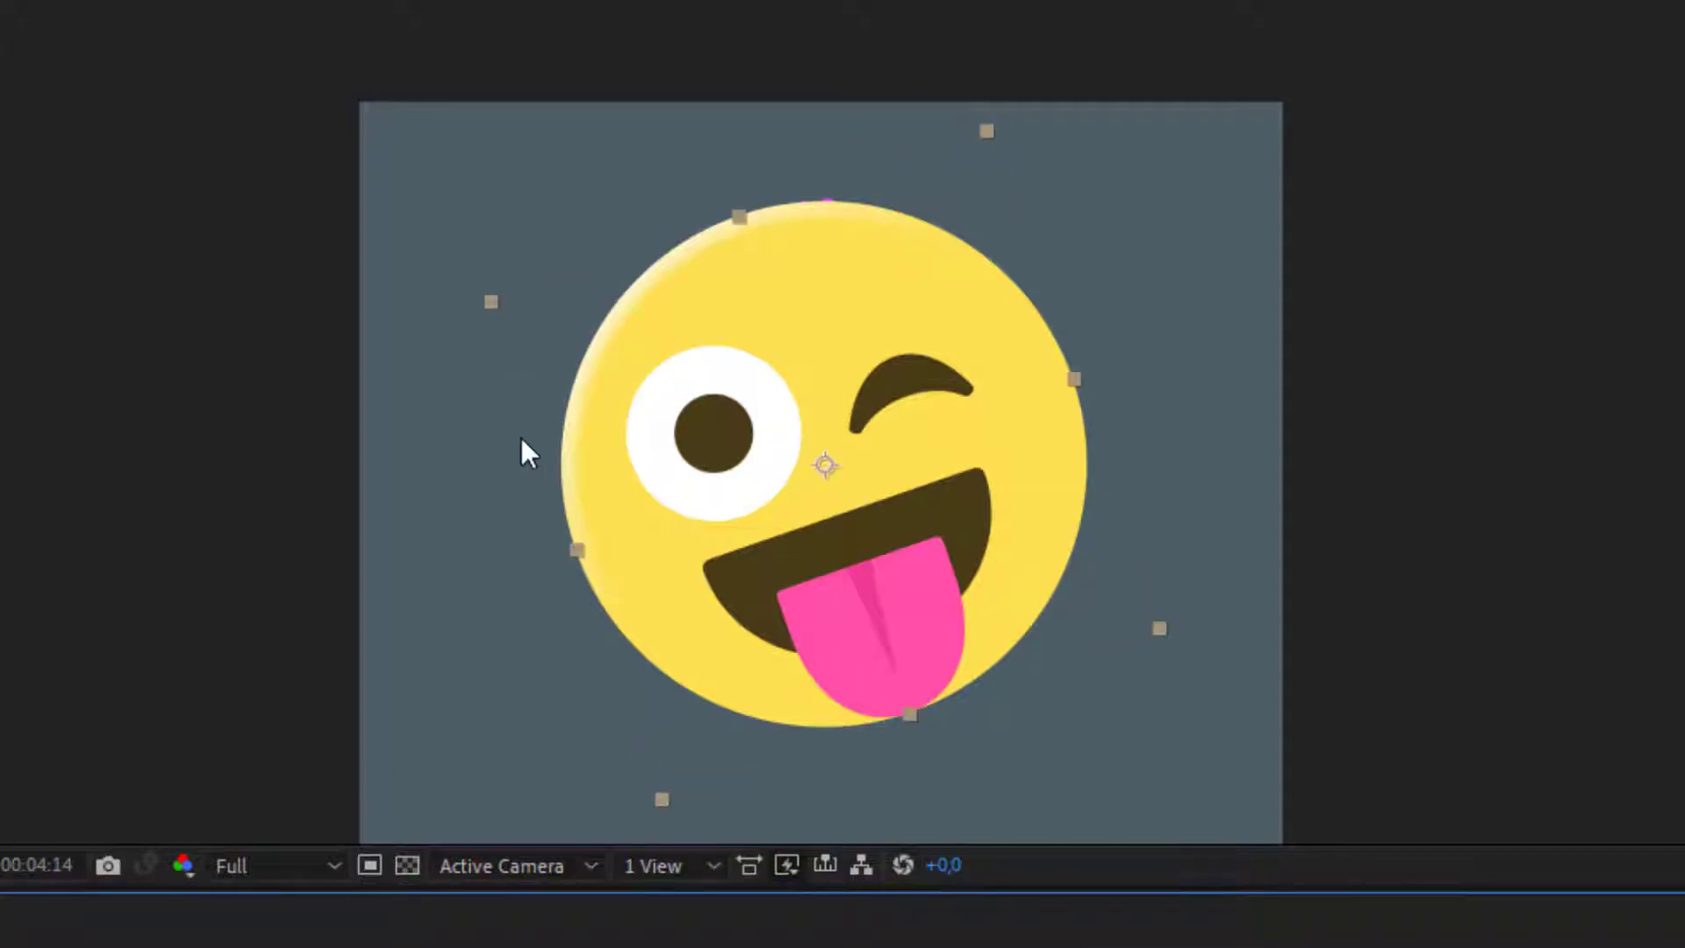
- Pre-compose the smiley layer as smiley Comp 1, moving all attributes into the new composition
key("ctrl+shift+c")
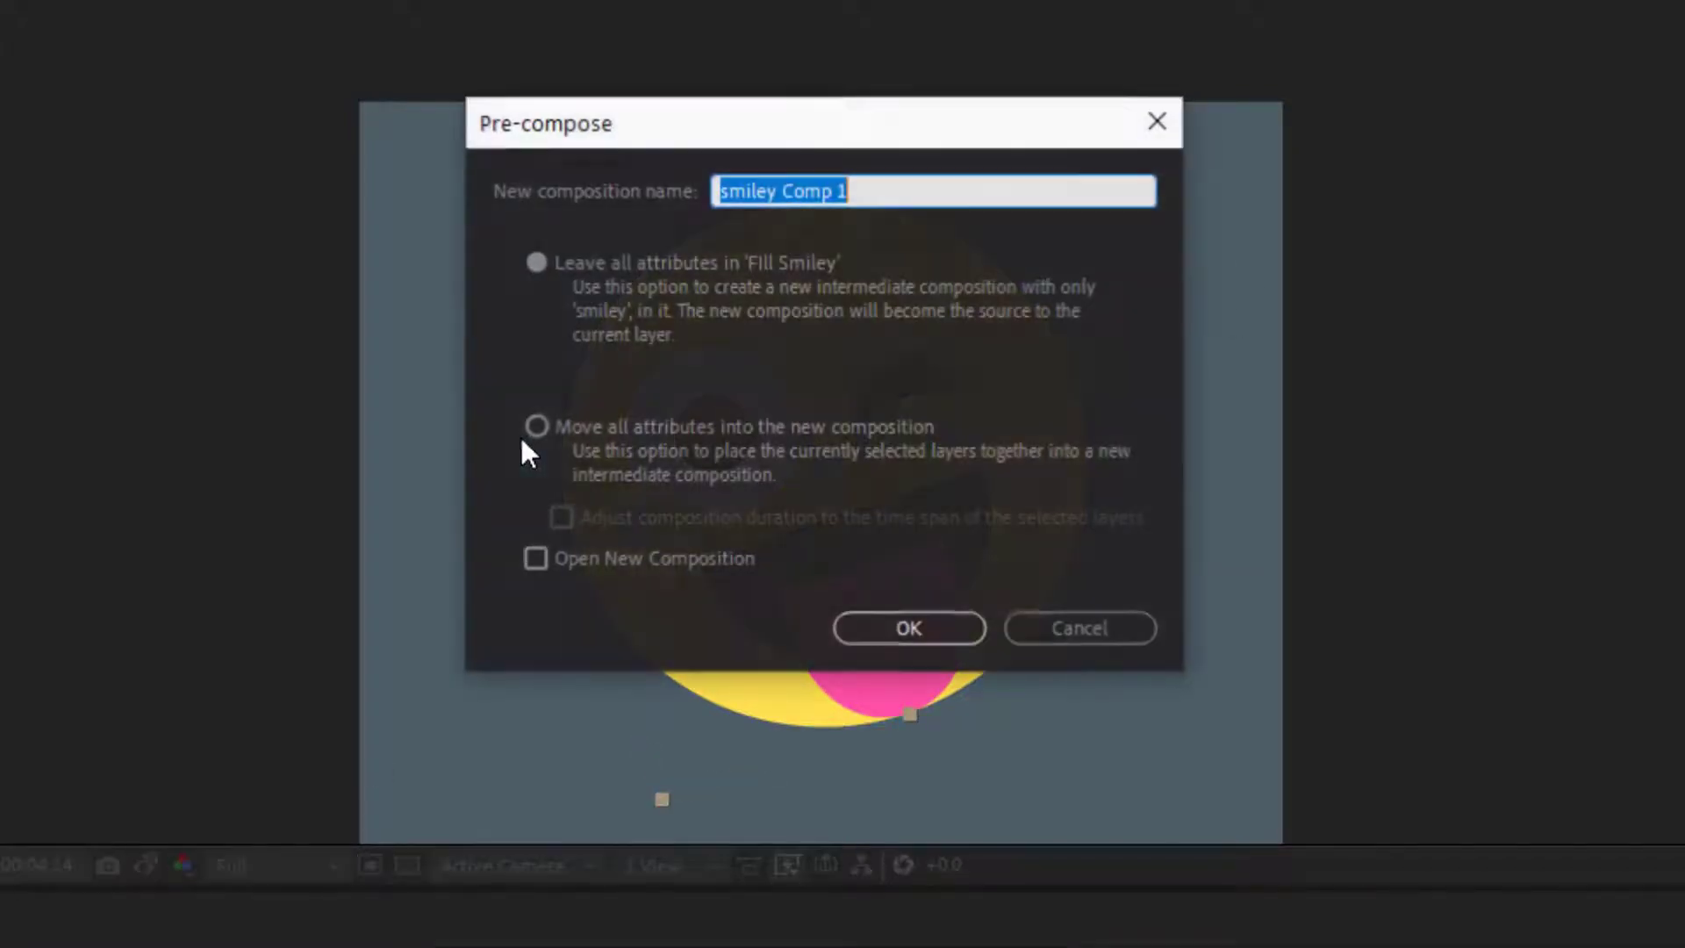
left_click(828, 426)
left_click(909, 628)
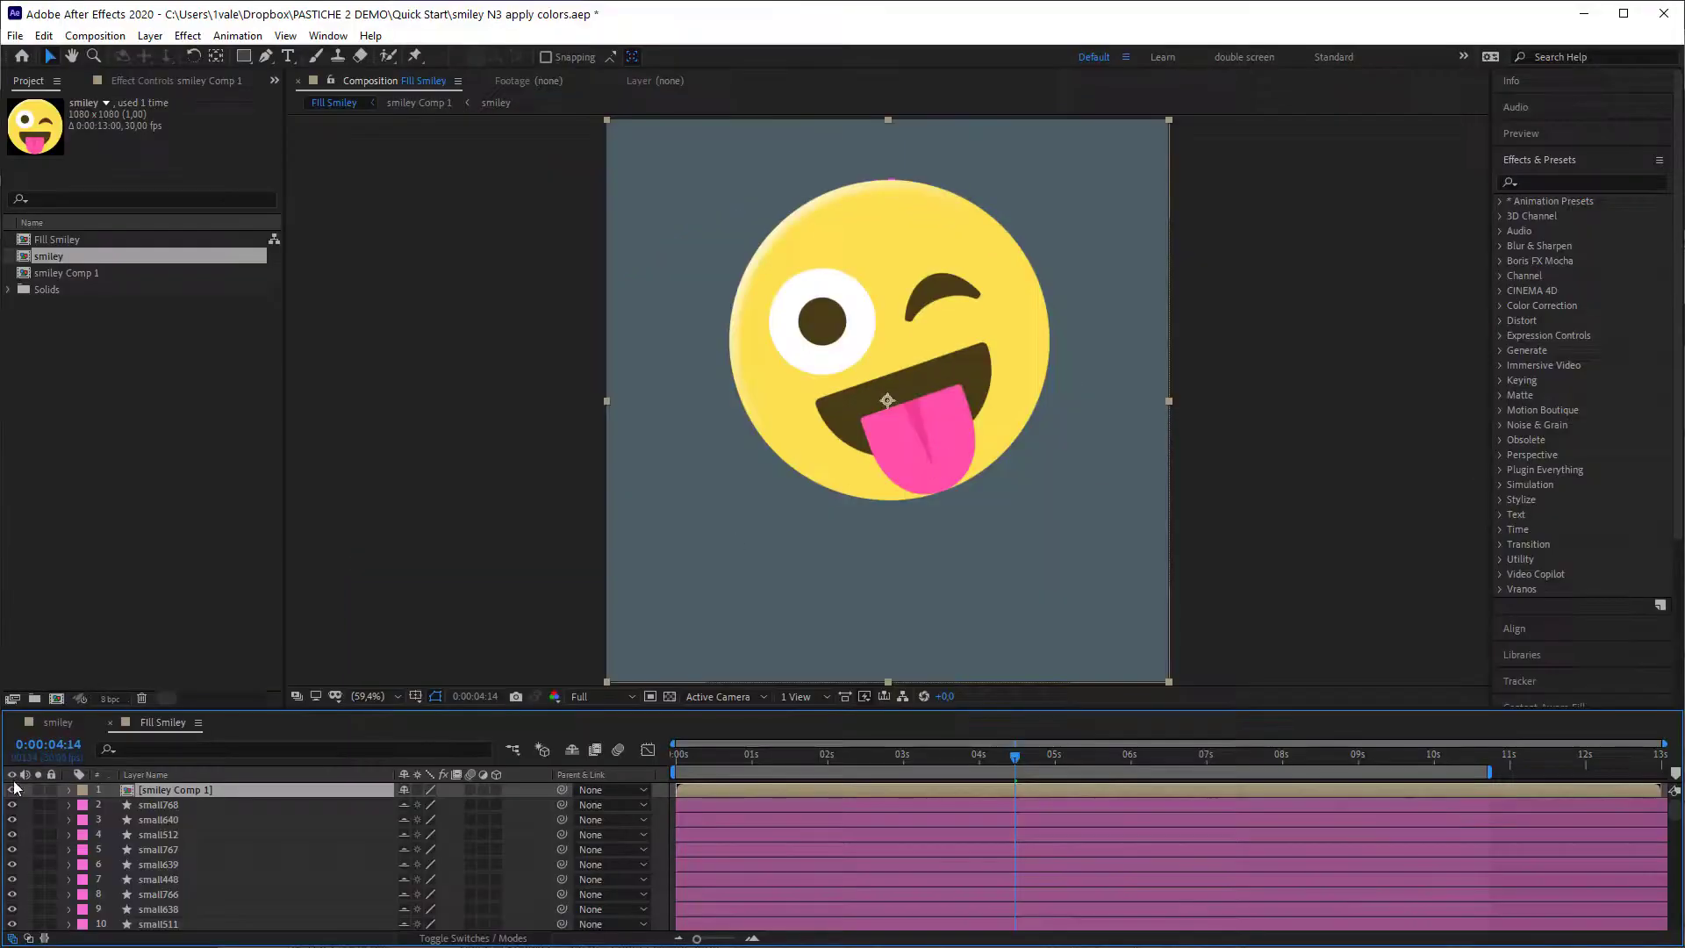
- Hide the smiley Comp 1 layer and mark it at 0:00:04:14 and 0:00:04:26, leaving the current time at 0:00:04:14
left_click(12, 790)
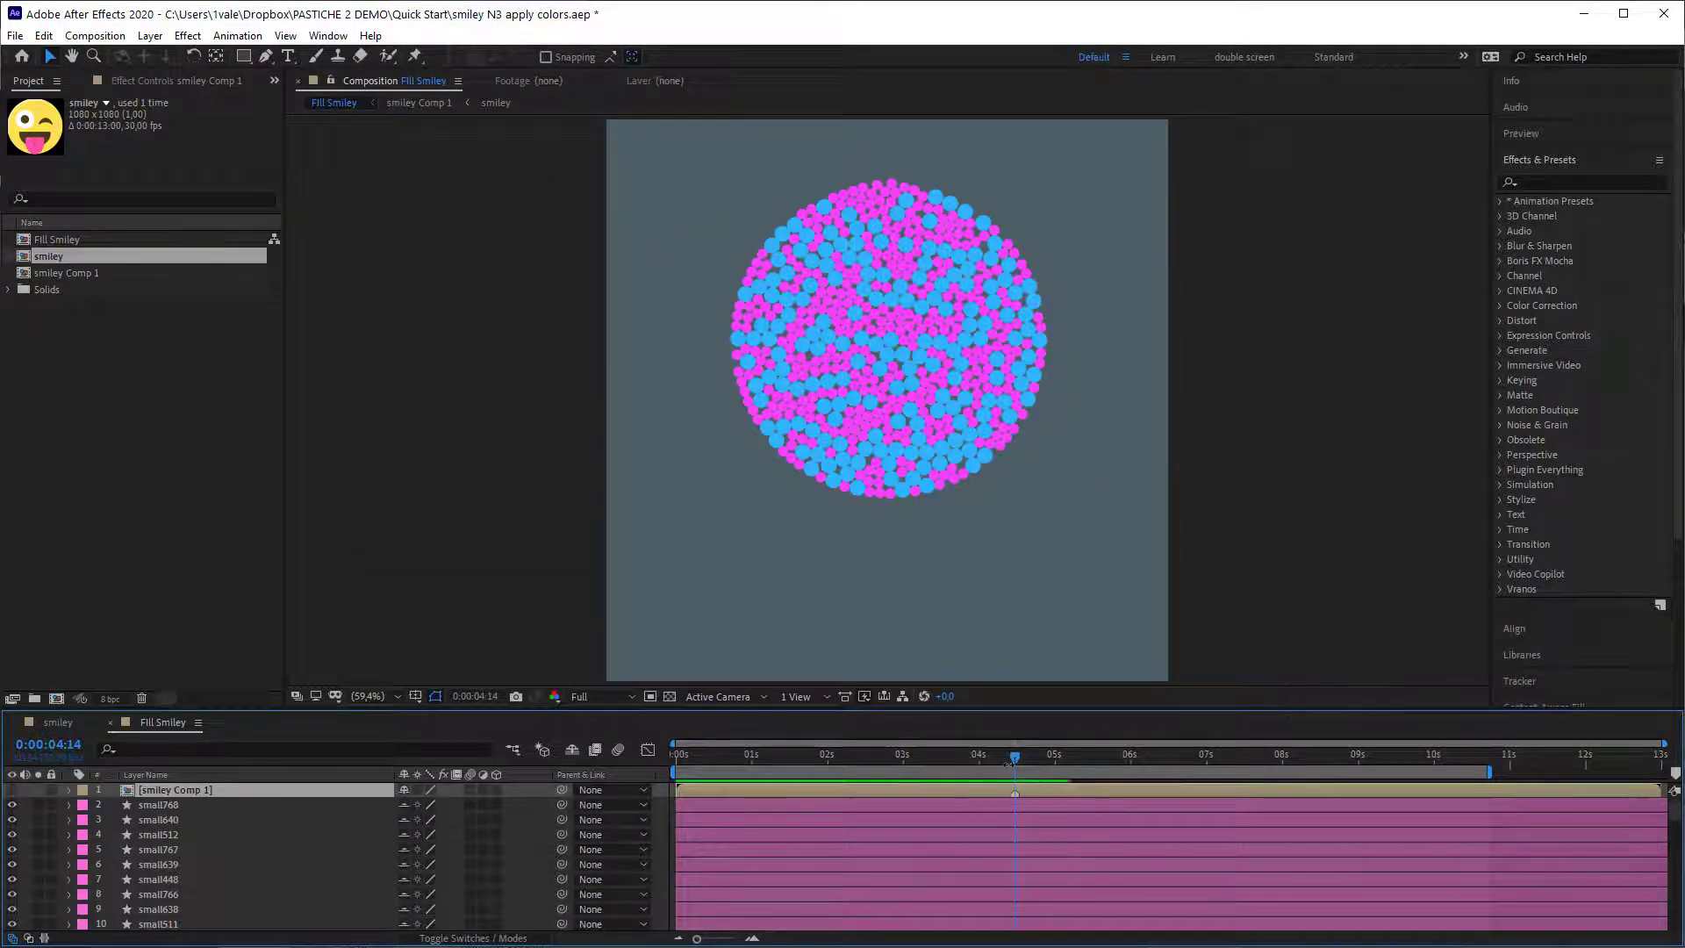
left_click_drag(1020, 762, 1044, 769)
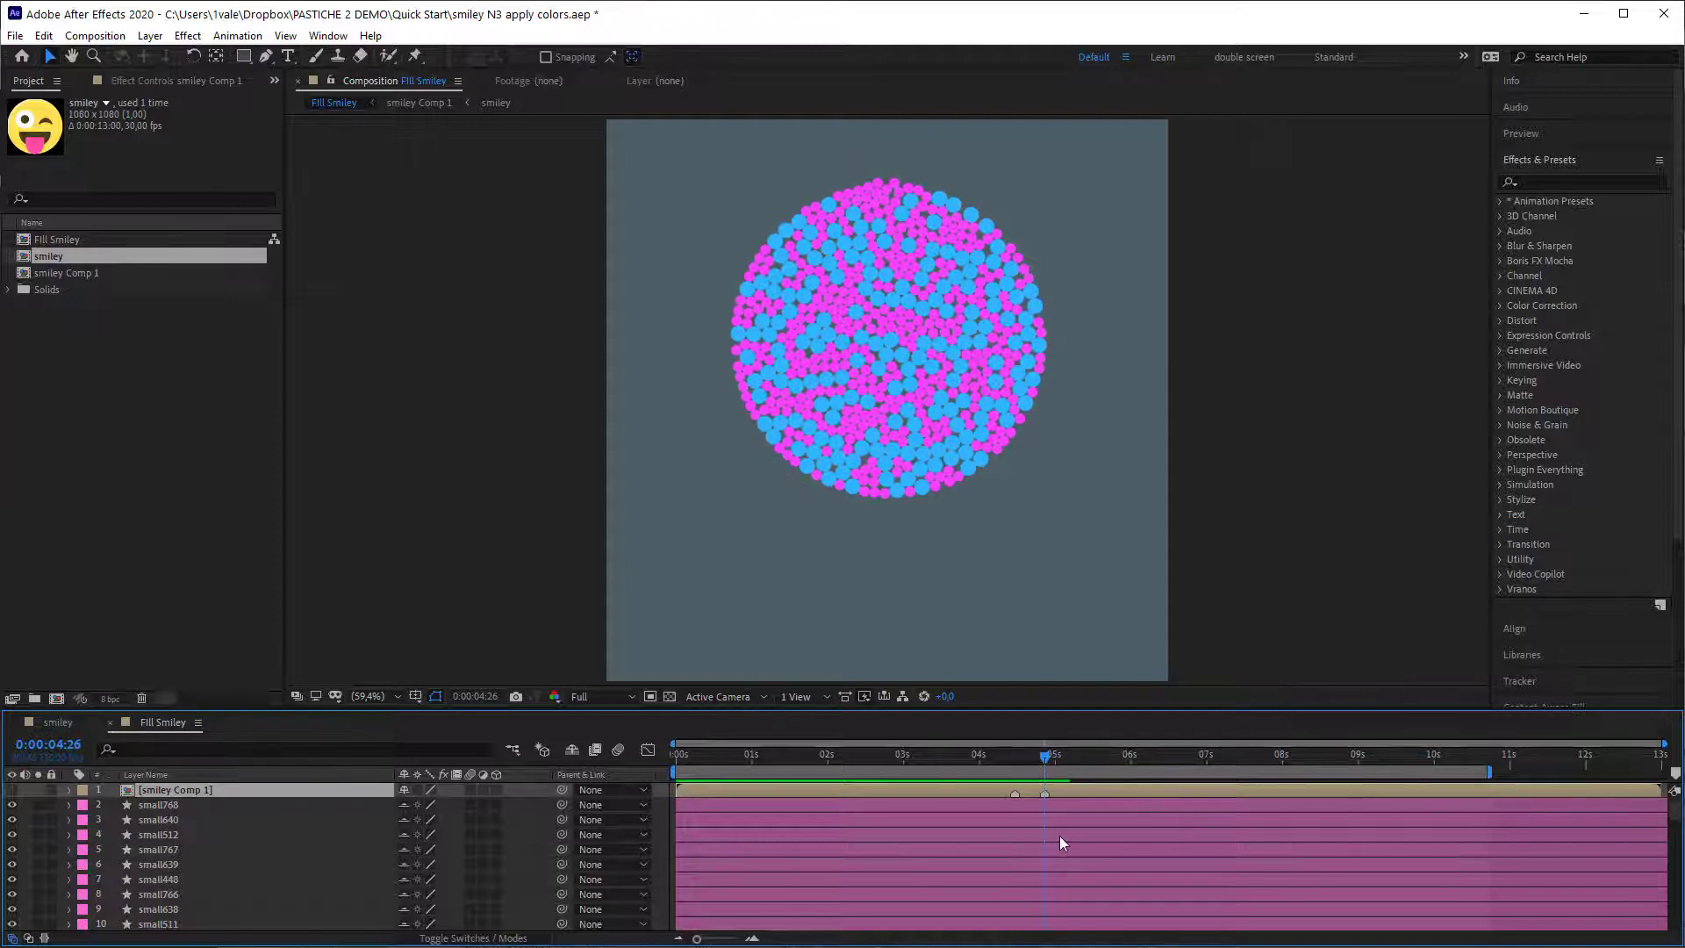
left_click(12, 790)
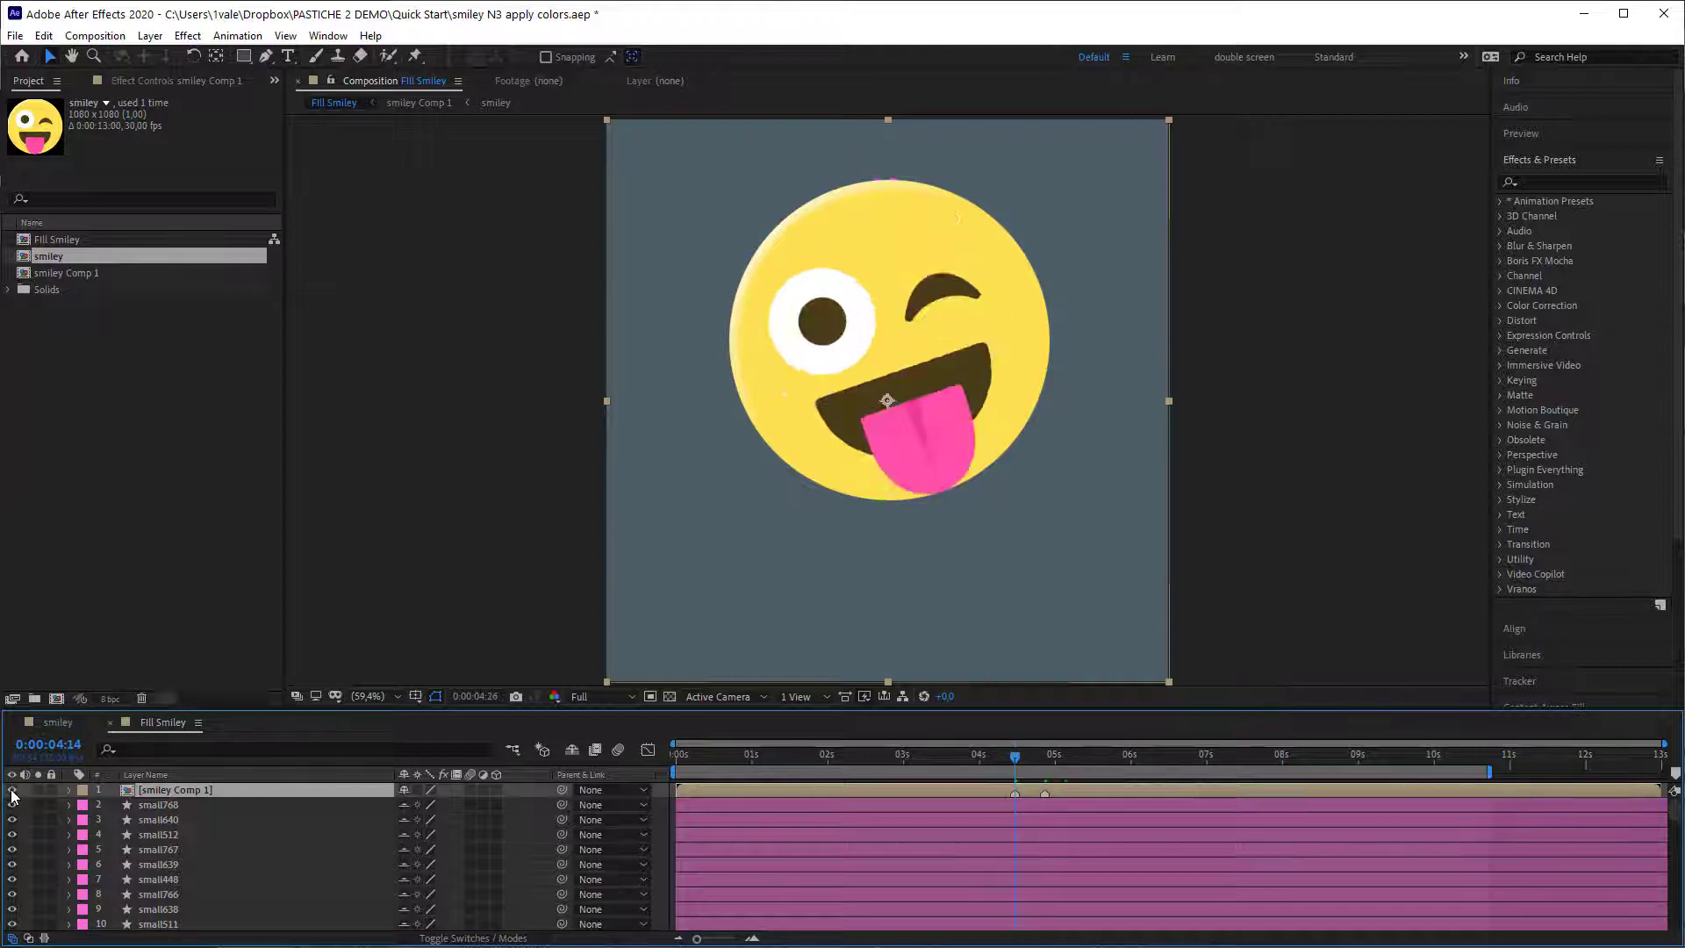
left_click(11, 793)
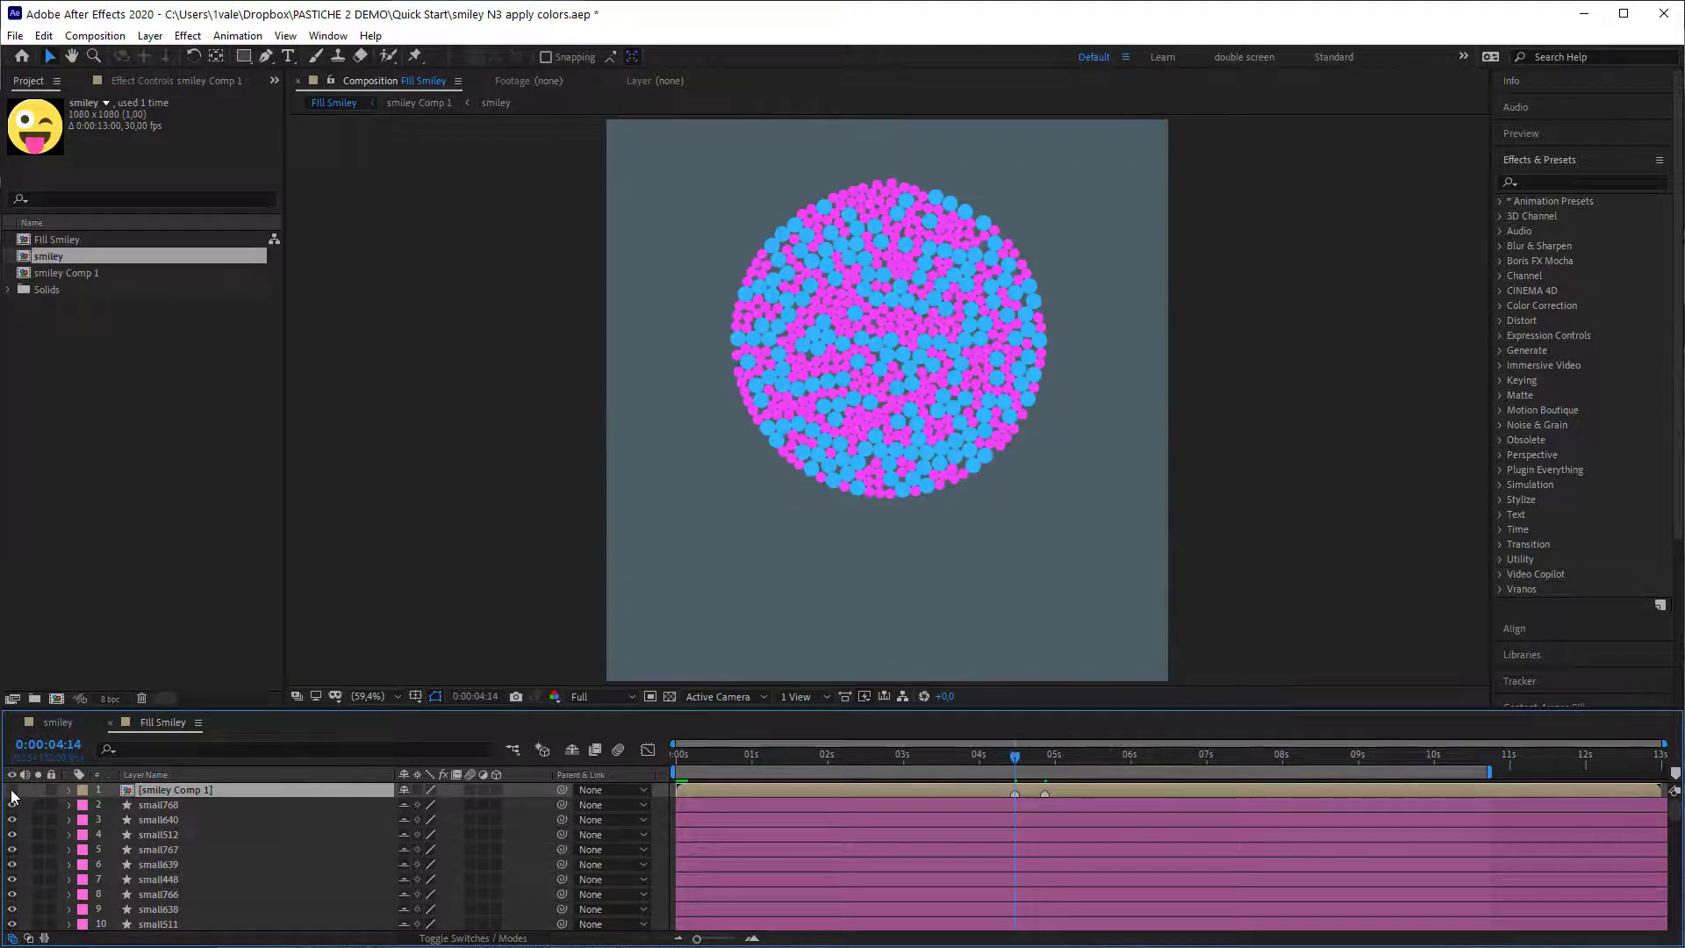
- Find the Pastiche effect and apply it to the smiley Comp 1 layer
left_click(1566, 182)
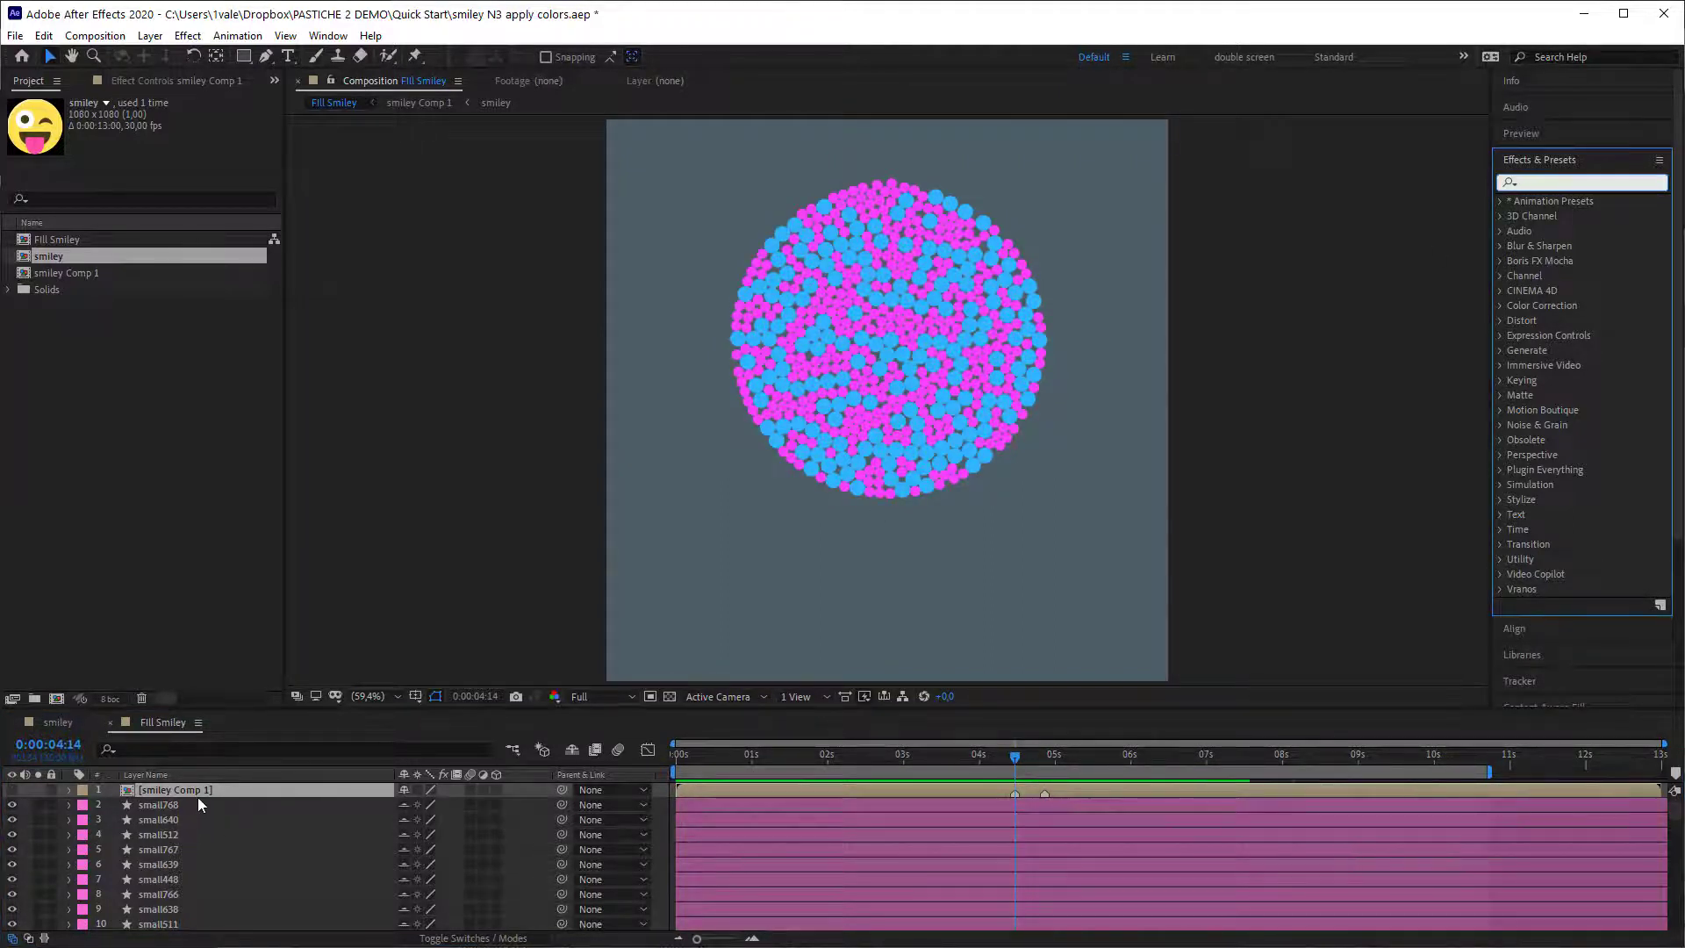
type("pastic")
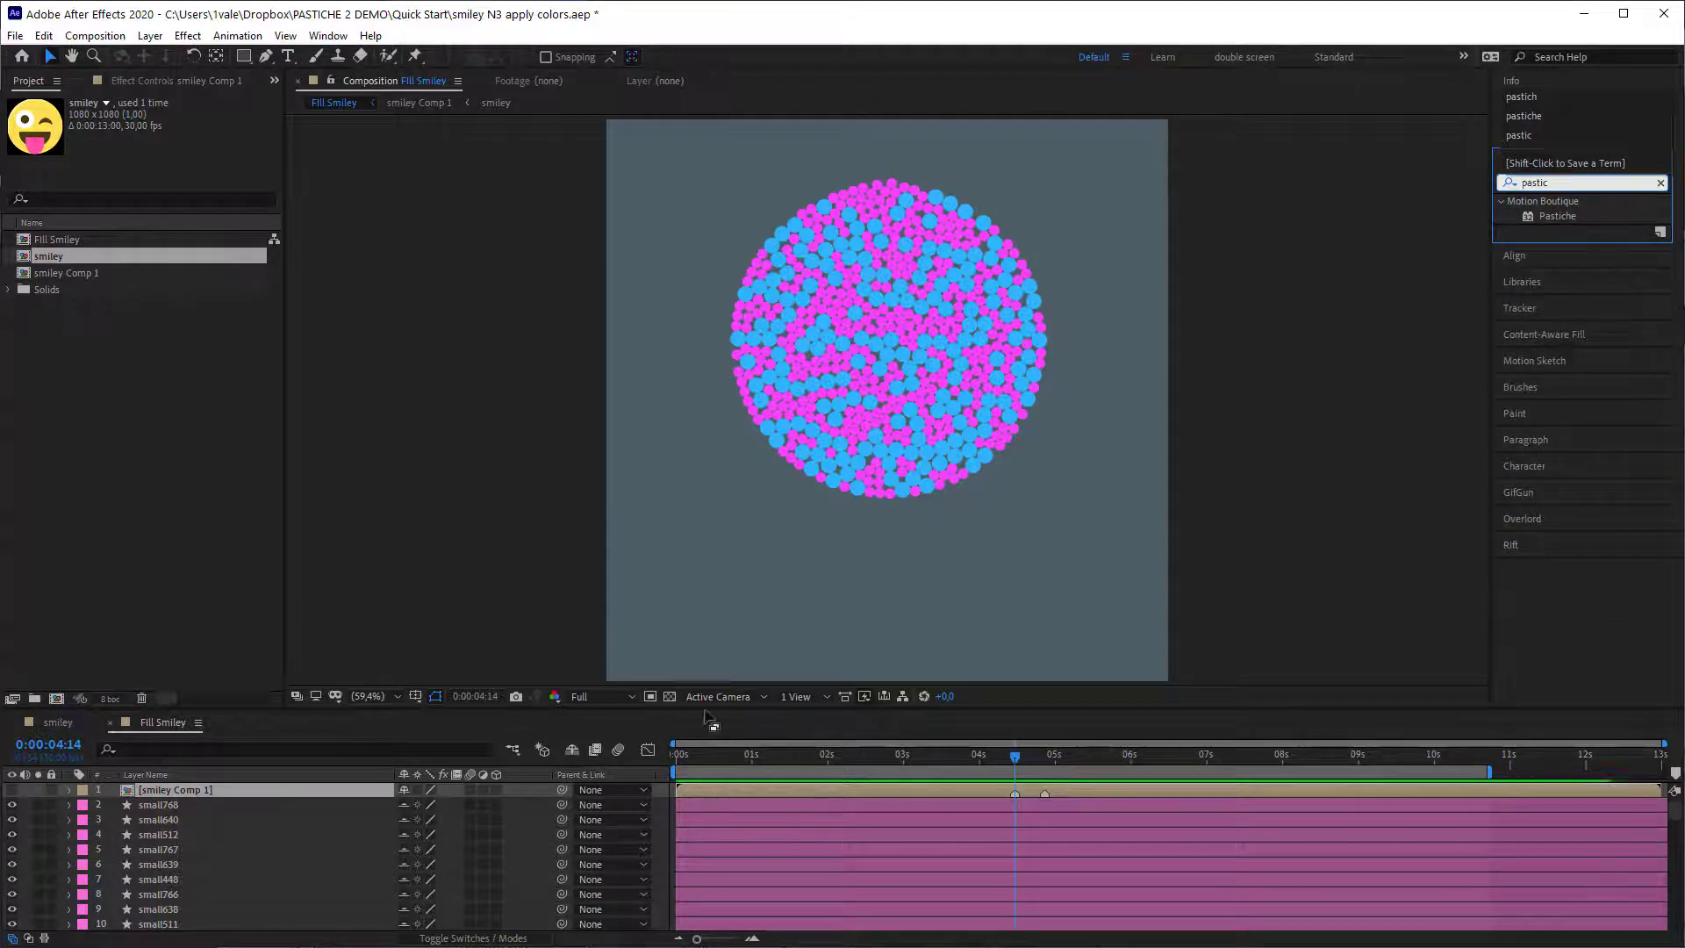
left_click_drag(1563, 221, 156, 790)
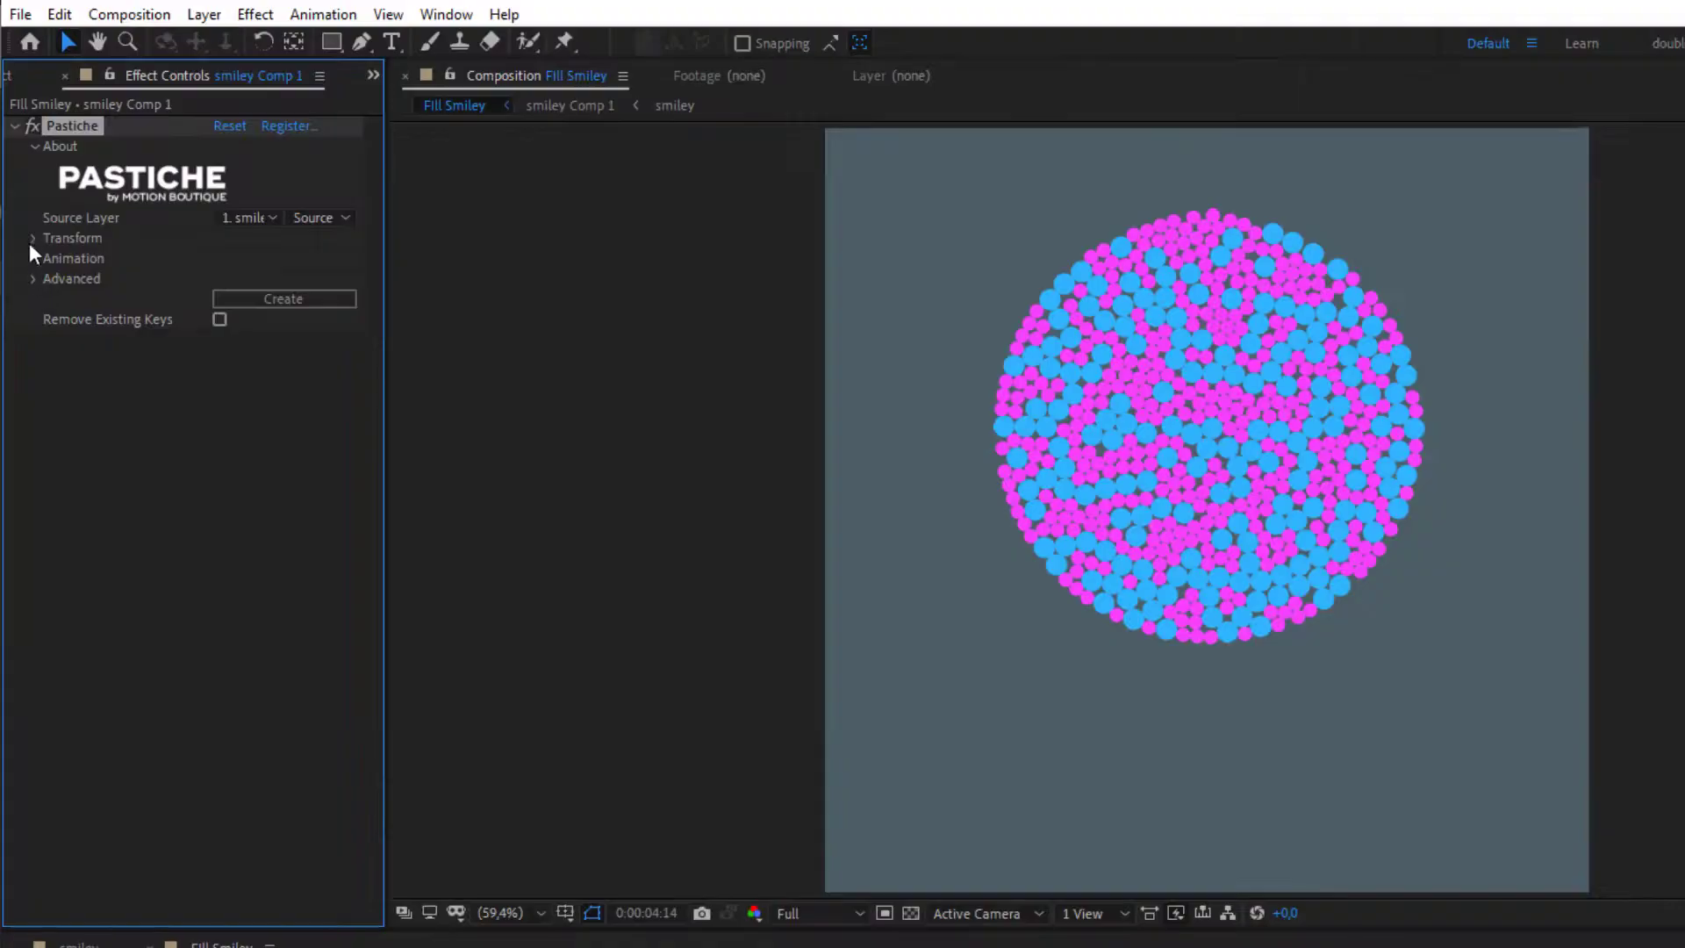
- Set both Position and Scale in Pastiche's Transform settings to Ignore
left_click(23, 200)
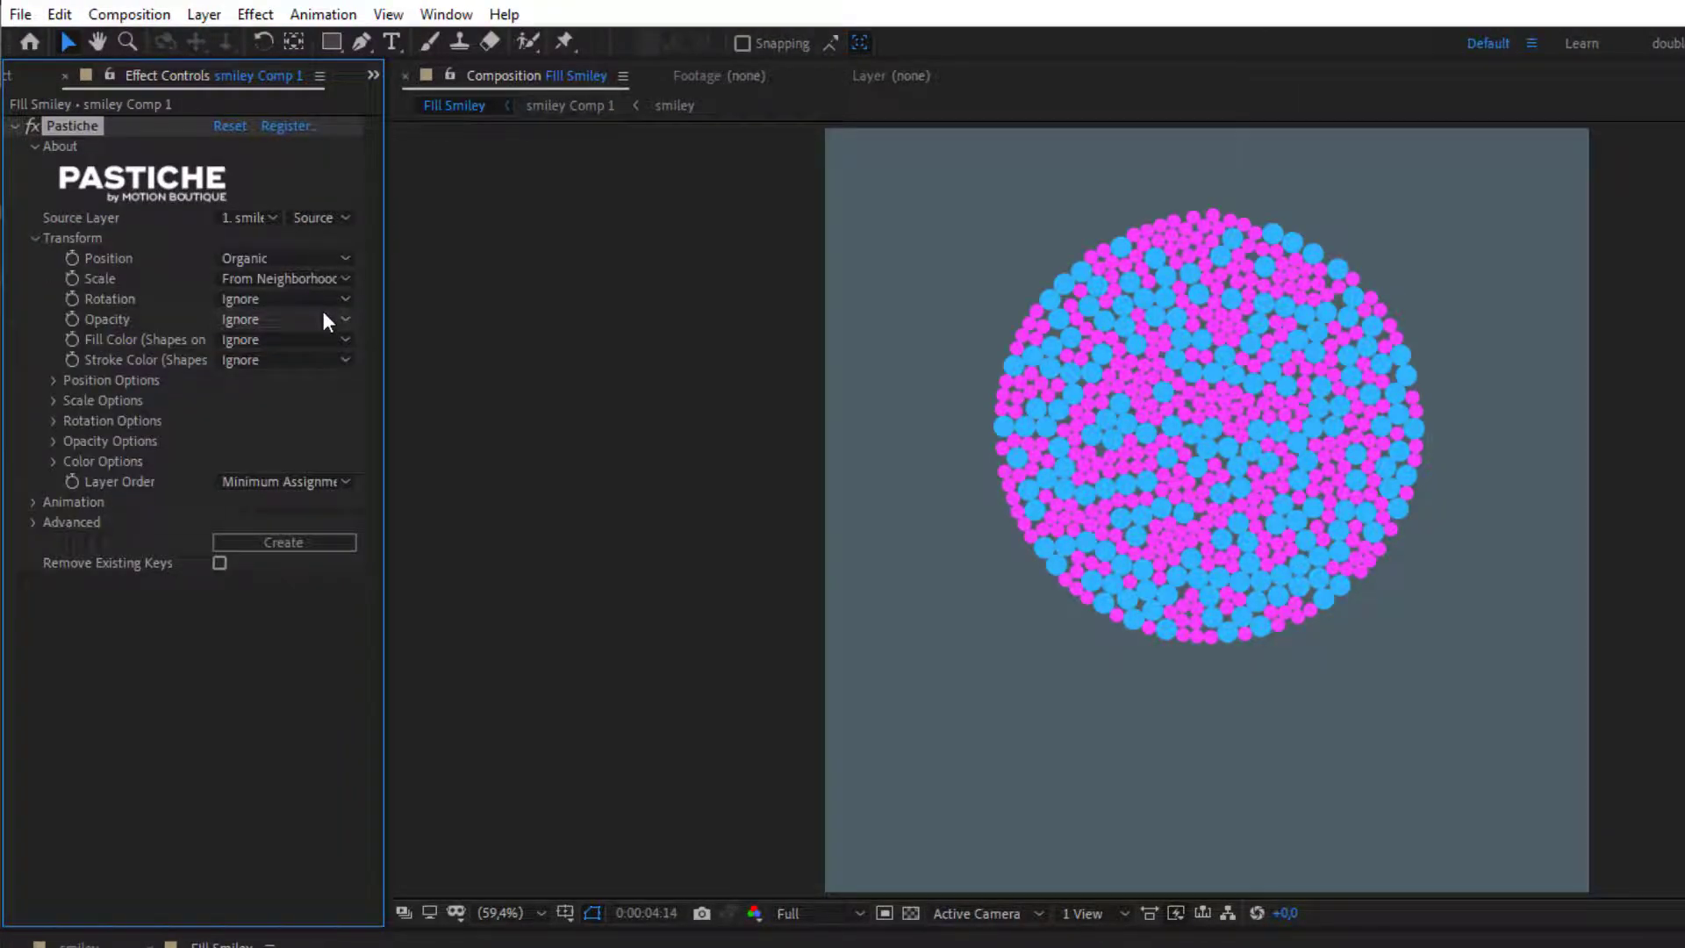
left_click(308, 258)
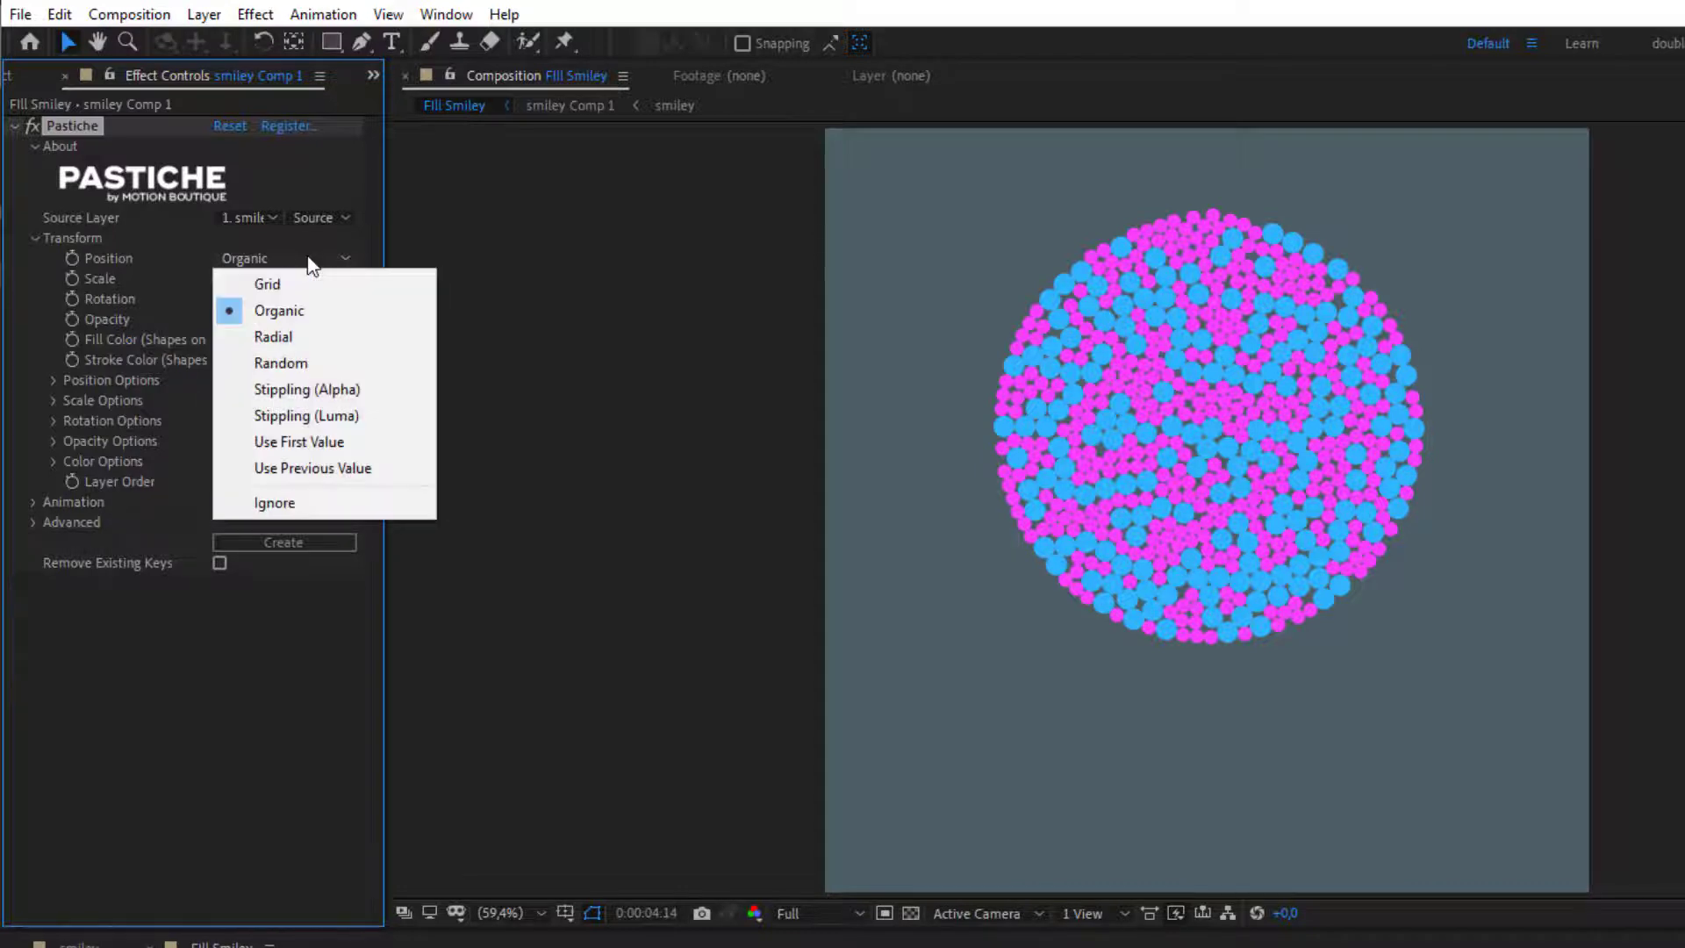
left_click(340, 504)
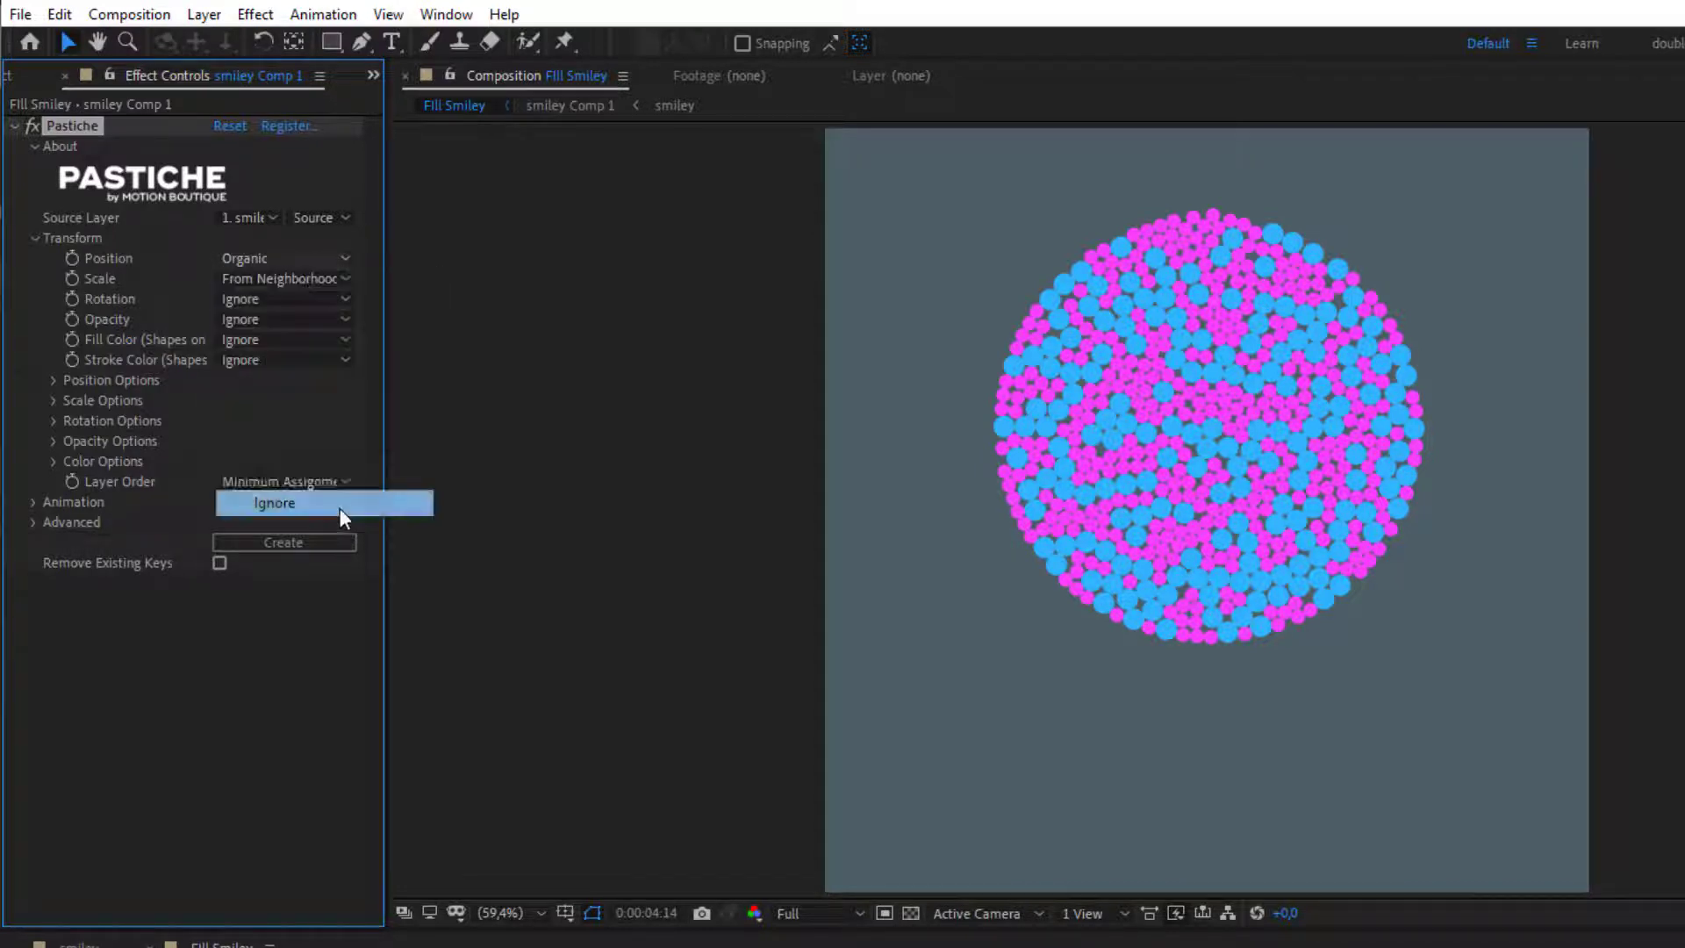
left_click(307, 277)
left_click(290, 497)
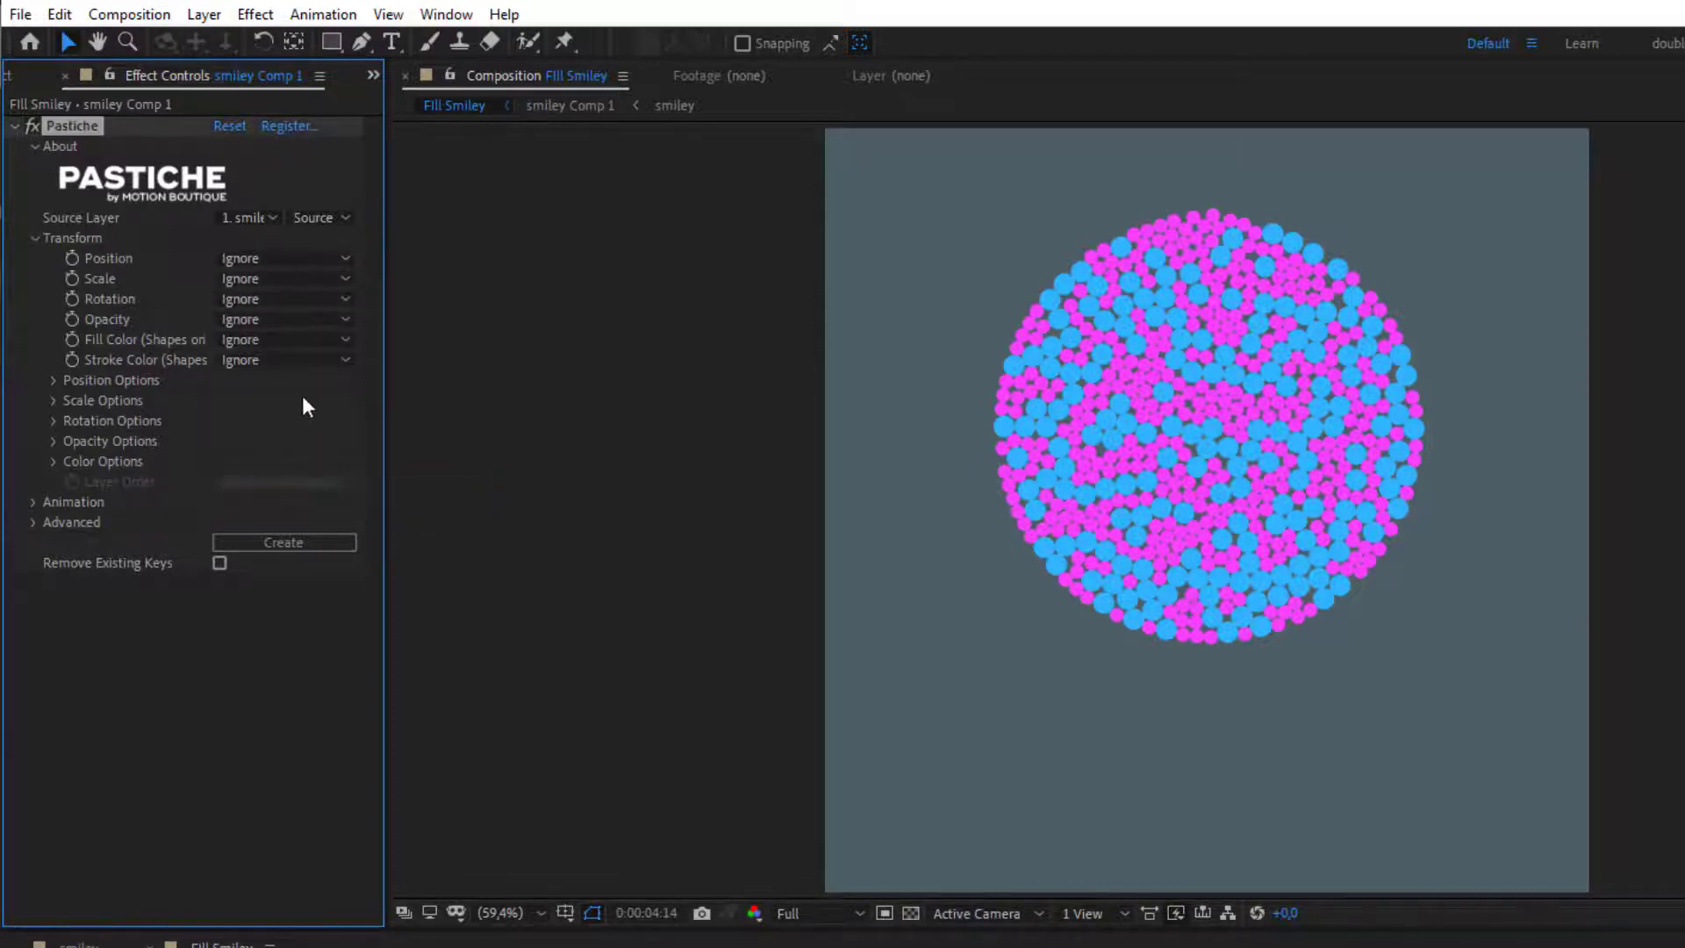
- Set Pastiche's shape Fill Color to Source Color and create the colour keys on the balls
left_click(271, 341)
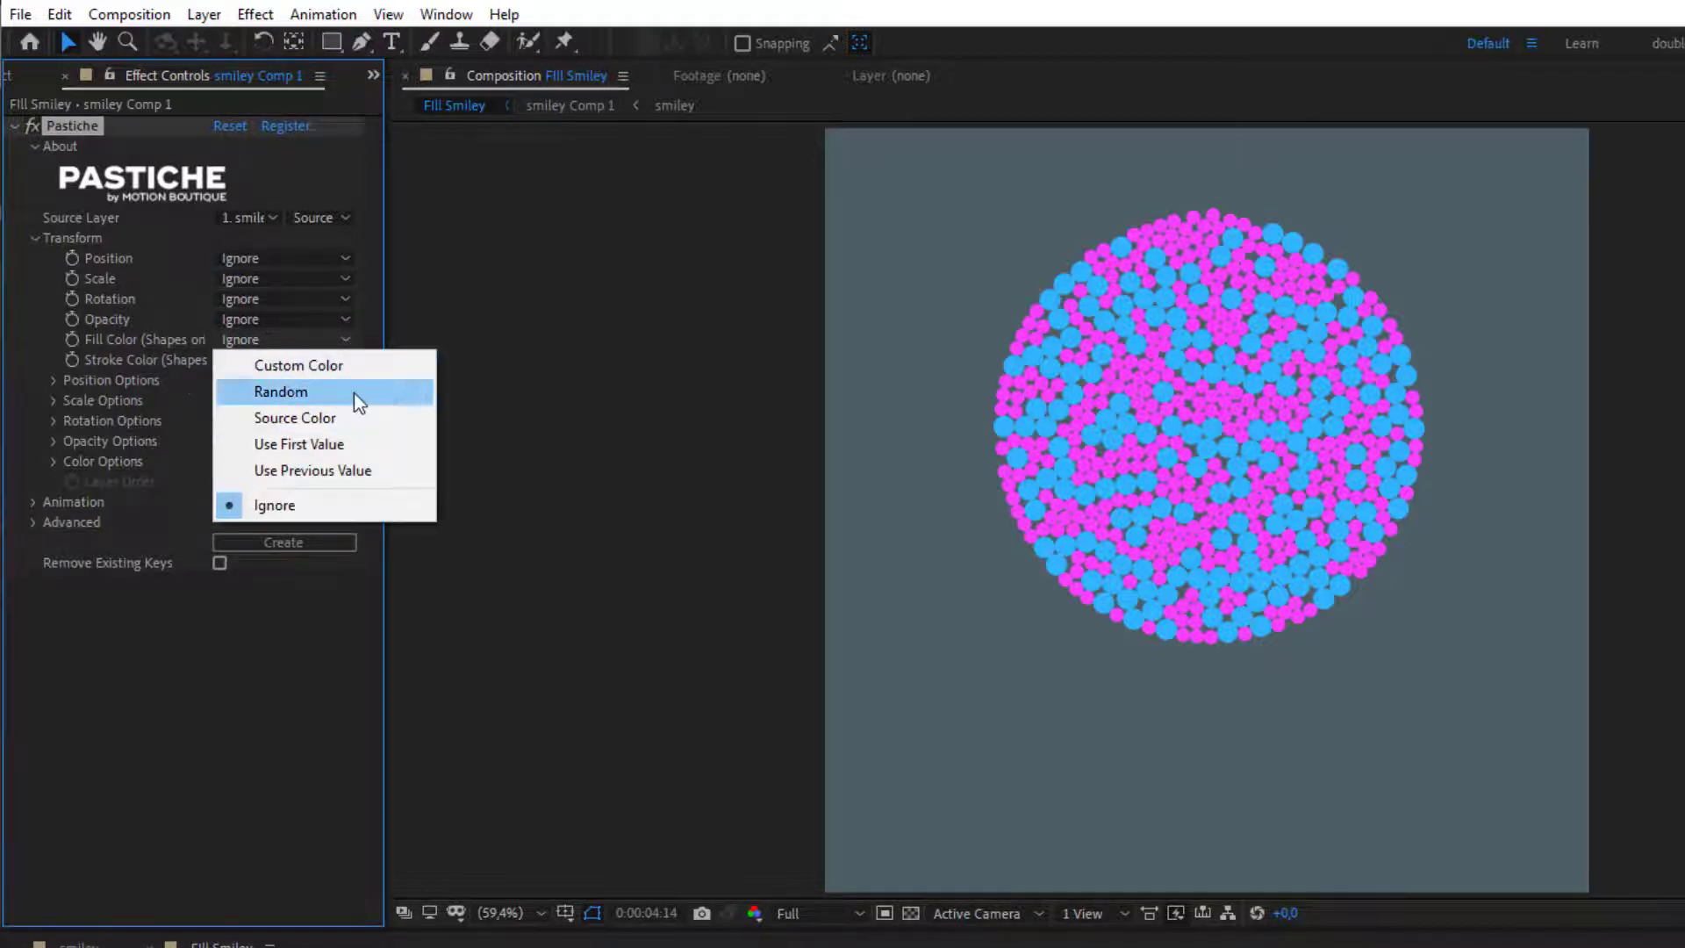
left_click(361, 419)
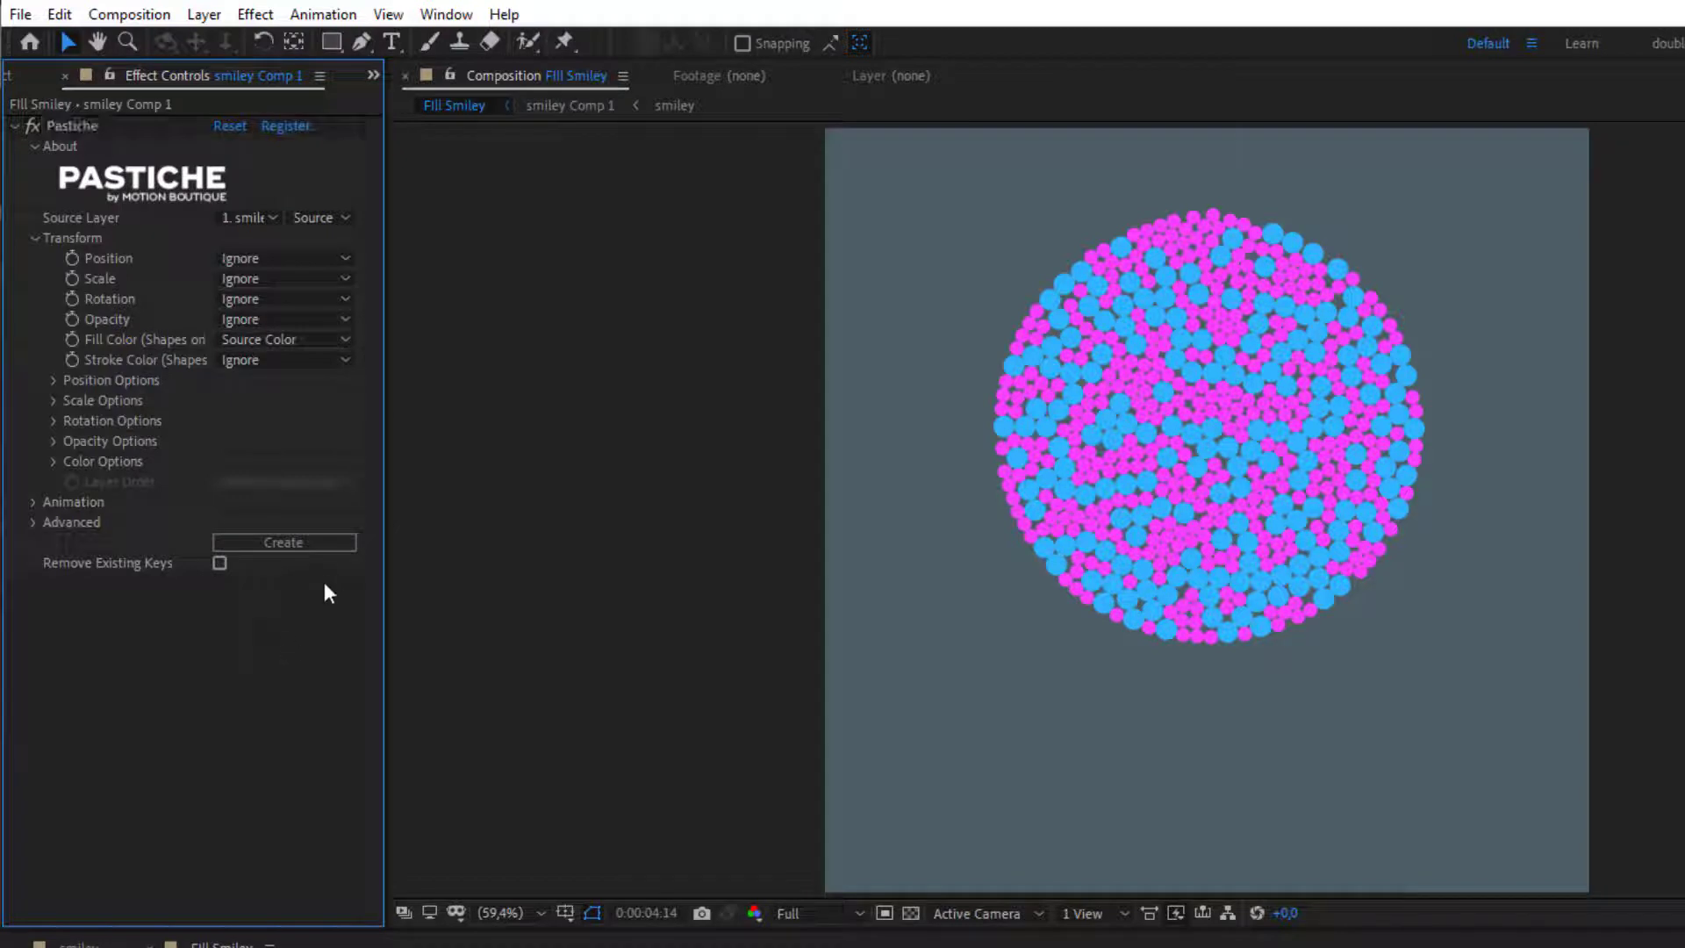
left_click(313, 544)
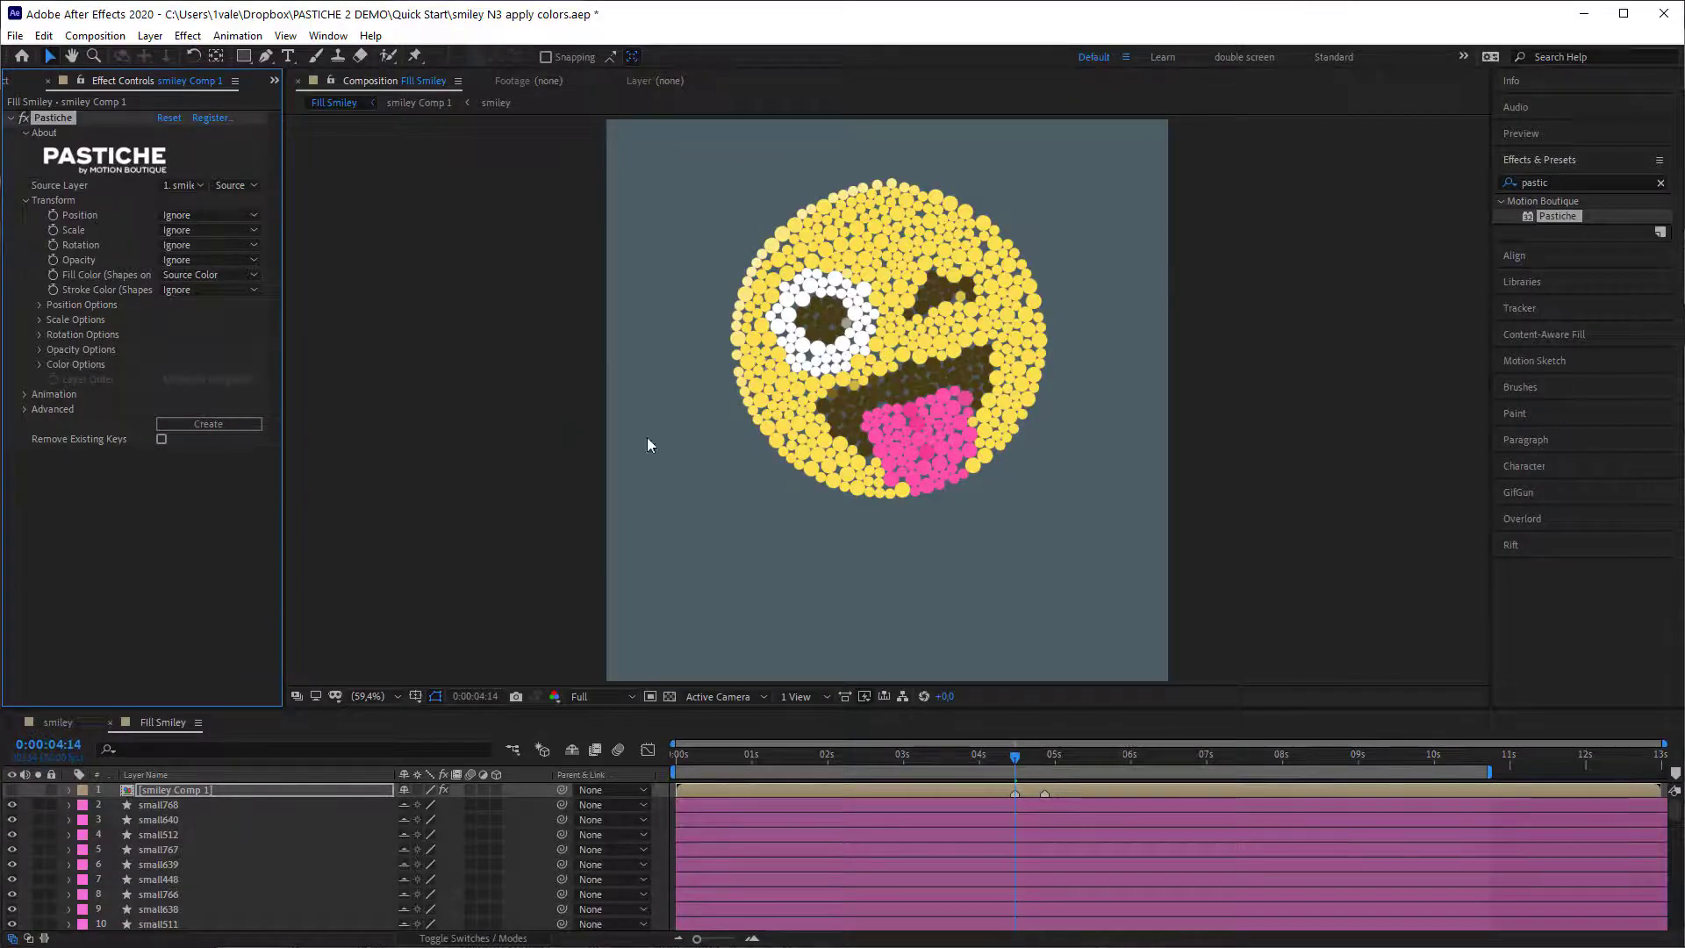
- Inspect the recoloured balls up close and compare them with the smiley Comp 1 layer by briefly showing it
scroll(1104, 455, "up", 2)
scroll(811, 356, "up", 1)
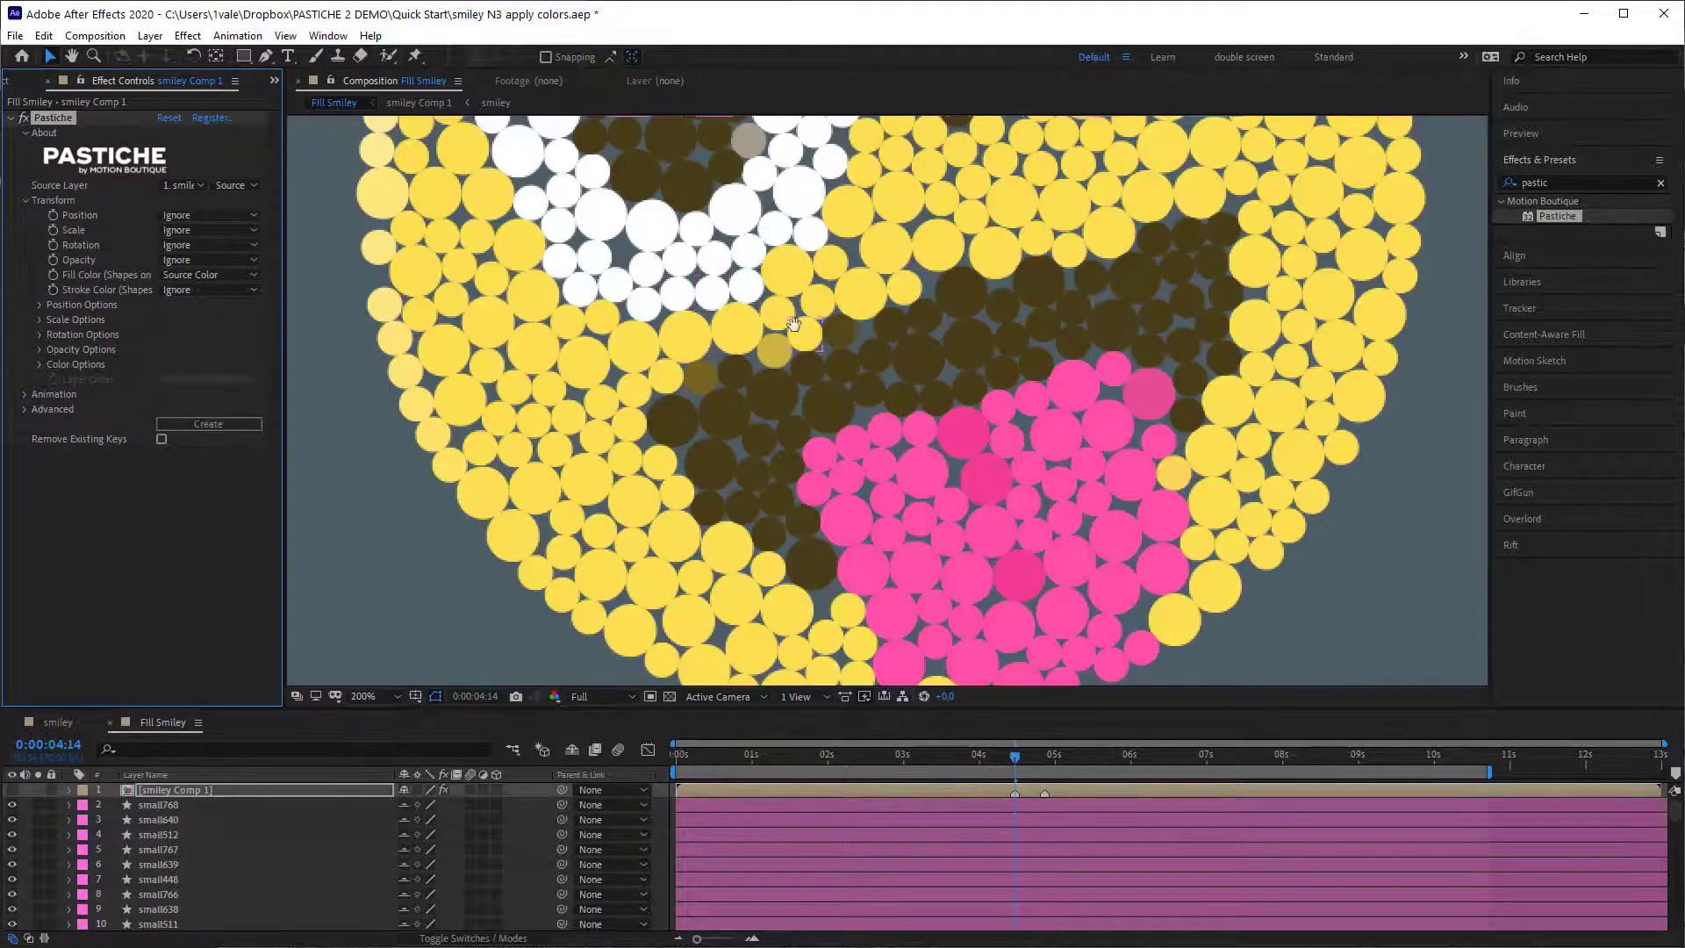
left_click_drag(811, 351, 802, 473)
left_click(11, 790)
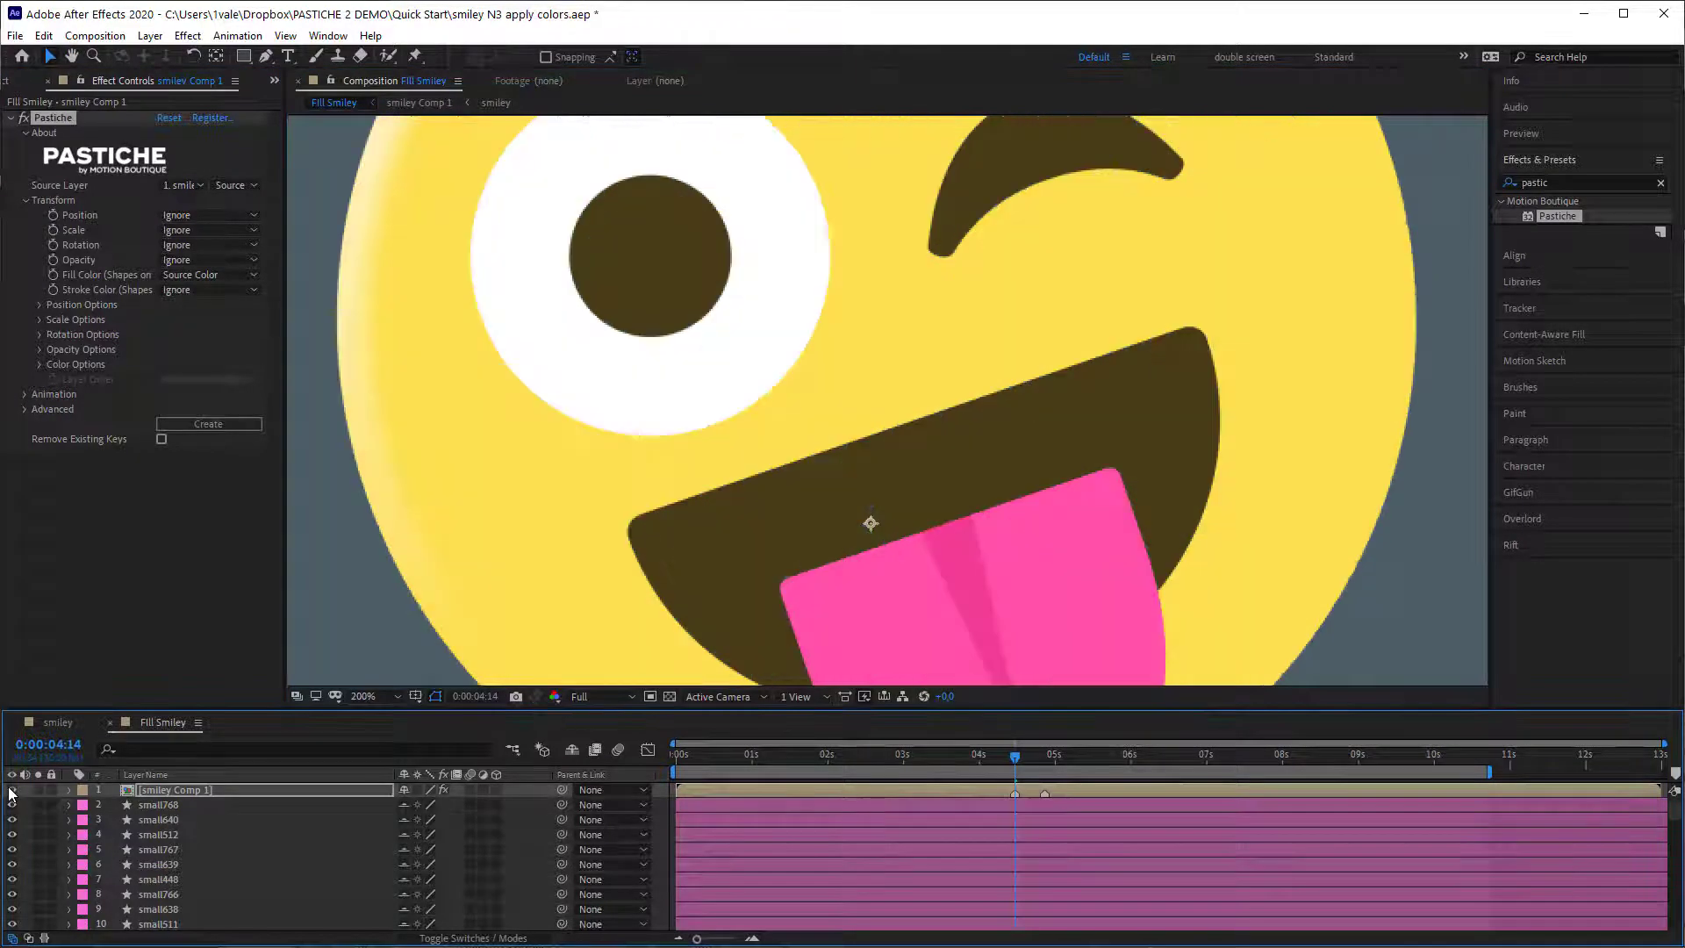
key("comma")
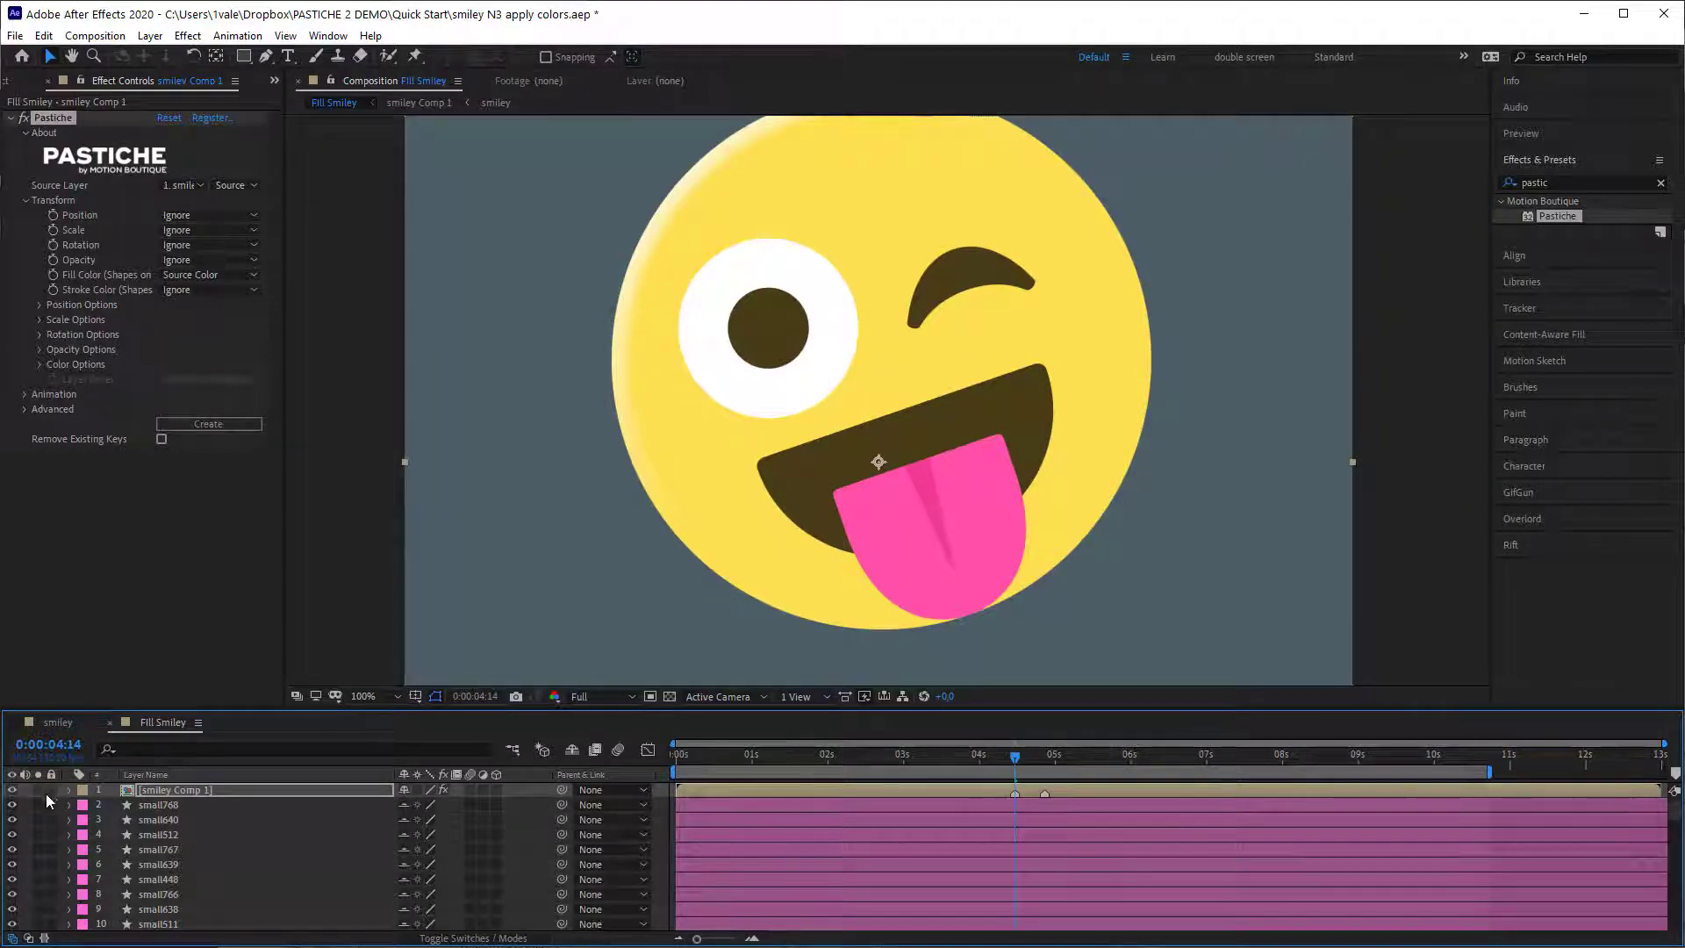
left_click(13, 790)
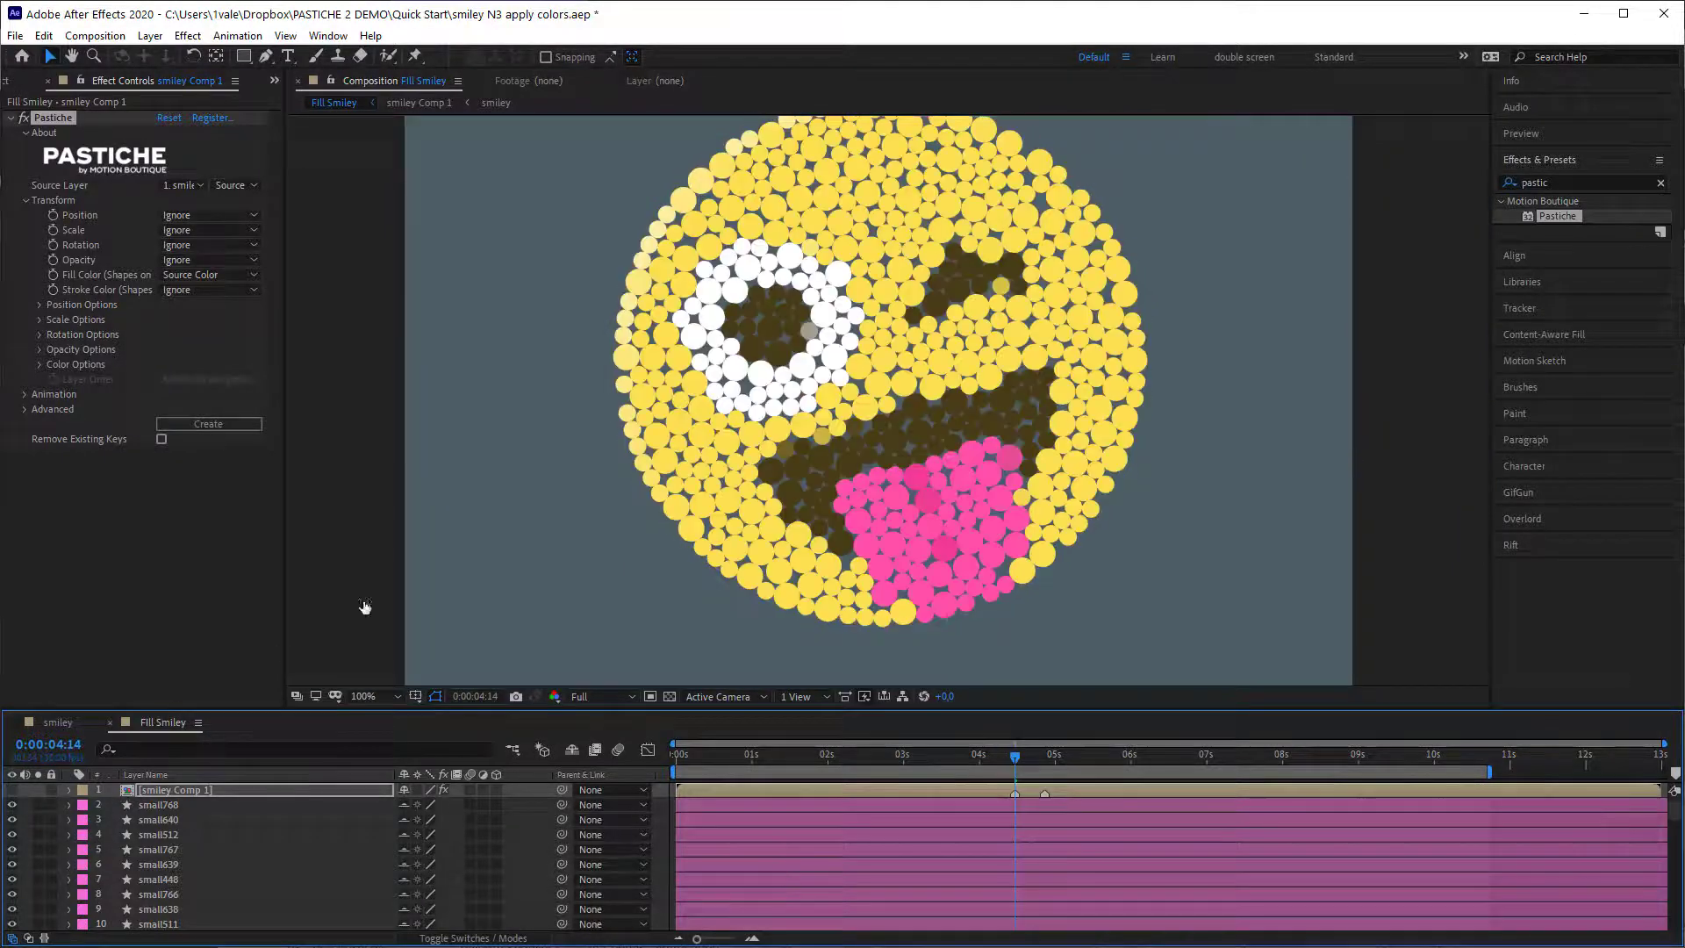
- Select the greyish ball on the edge of the open eye's pupil and examine its colour up close
left_click(809, 329)
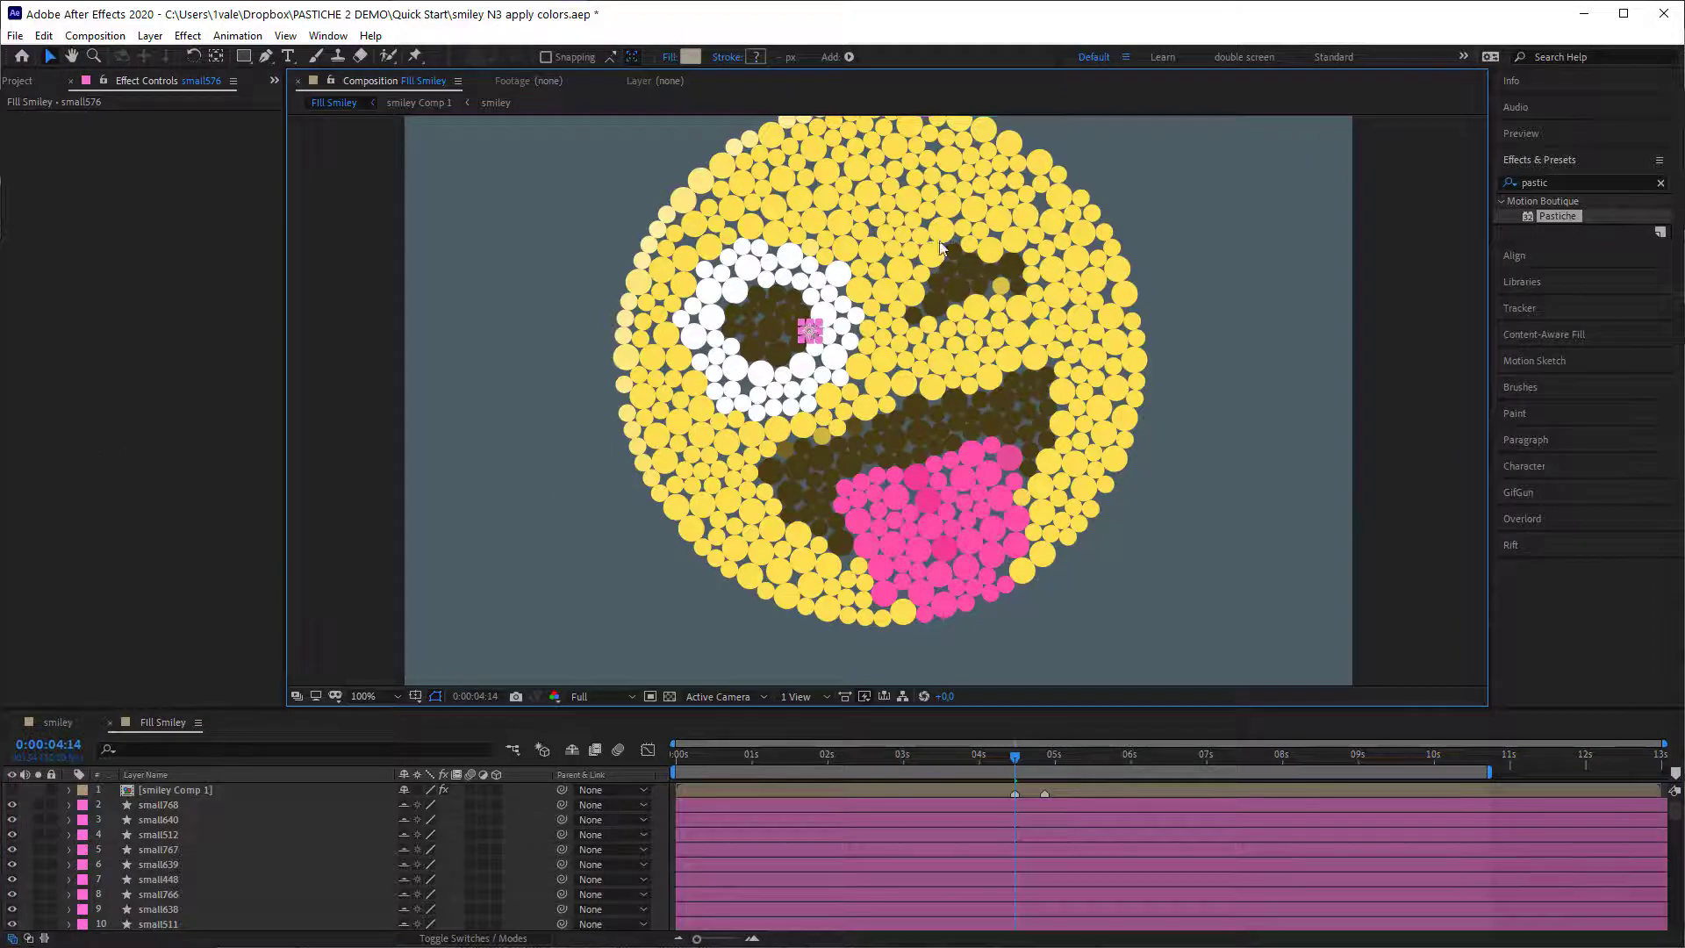
key("period")
key("h")
left_click_drag(724, 286, 778, 362)
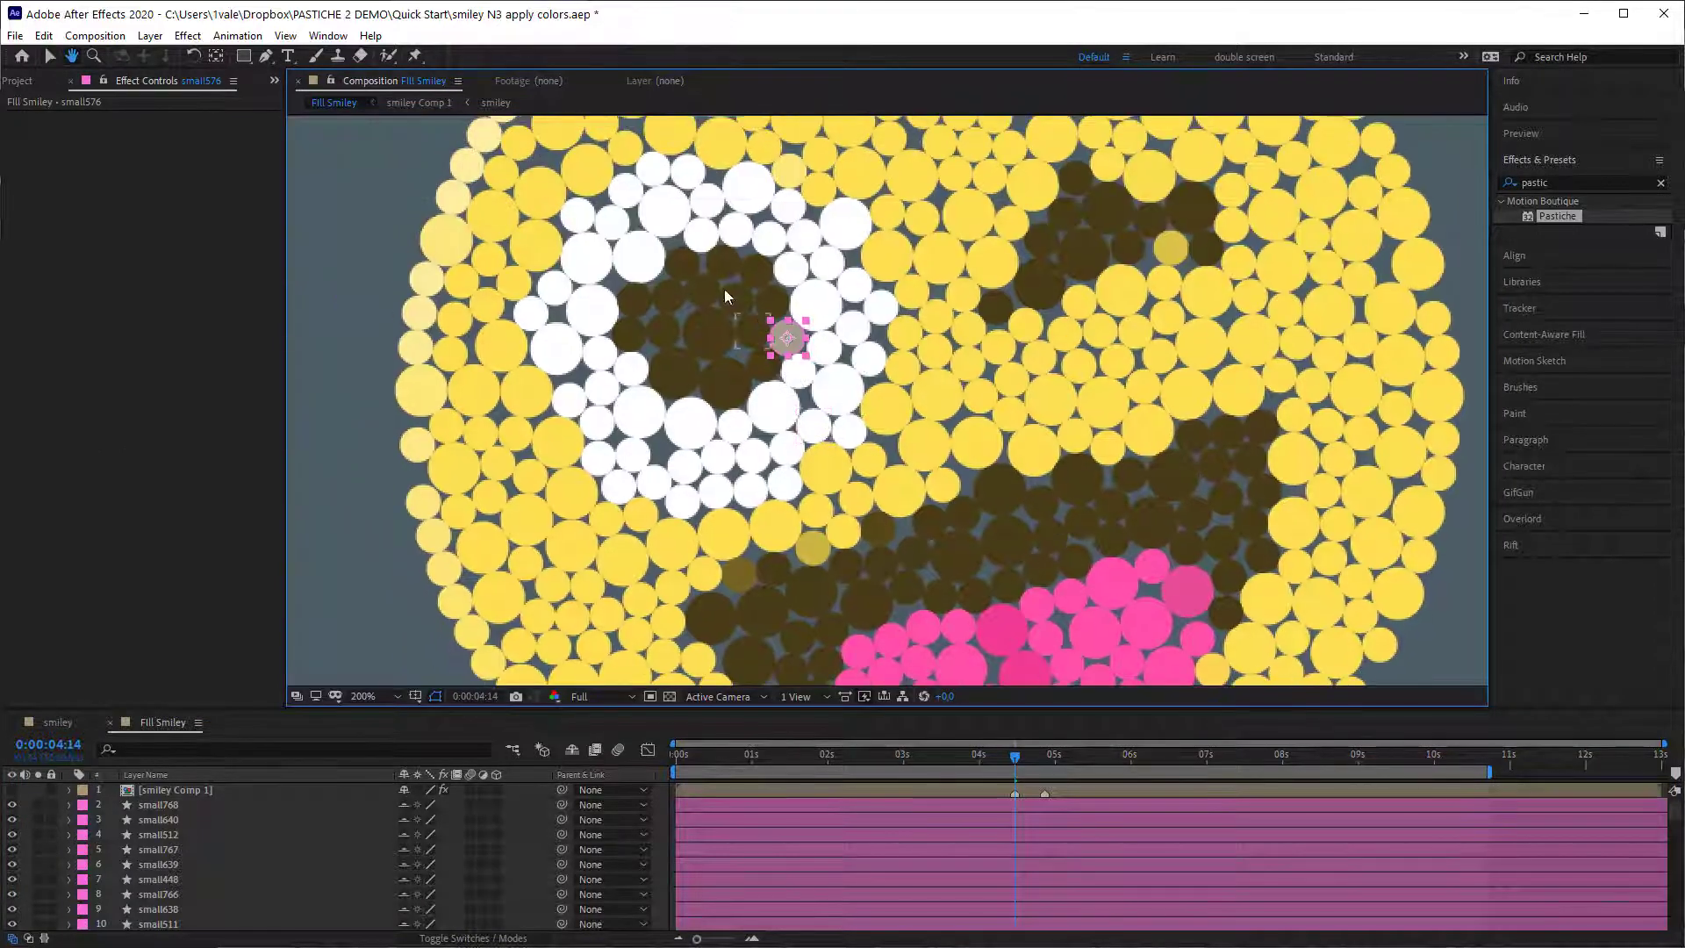
key("v")
- Show the smiley Comp 1 layer, examine the pupil's edge pixels under the selected ball, and hide the layer again
left_click(13, 790)
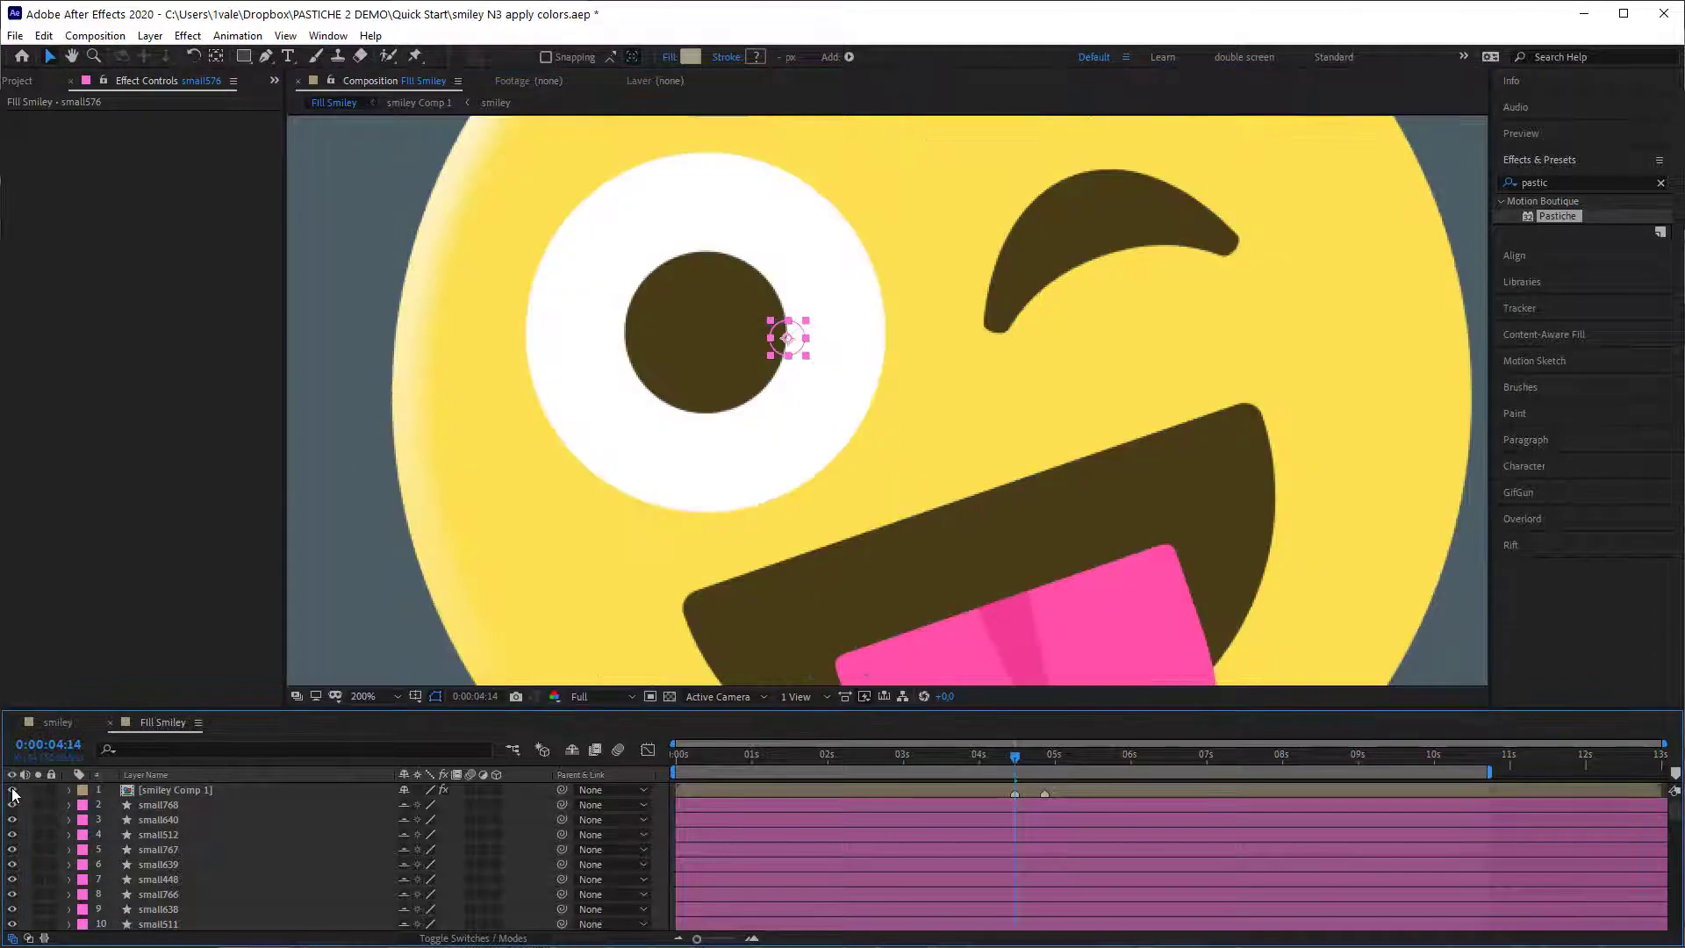
key("period")
key("period")
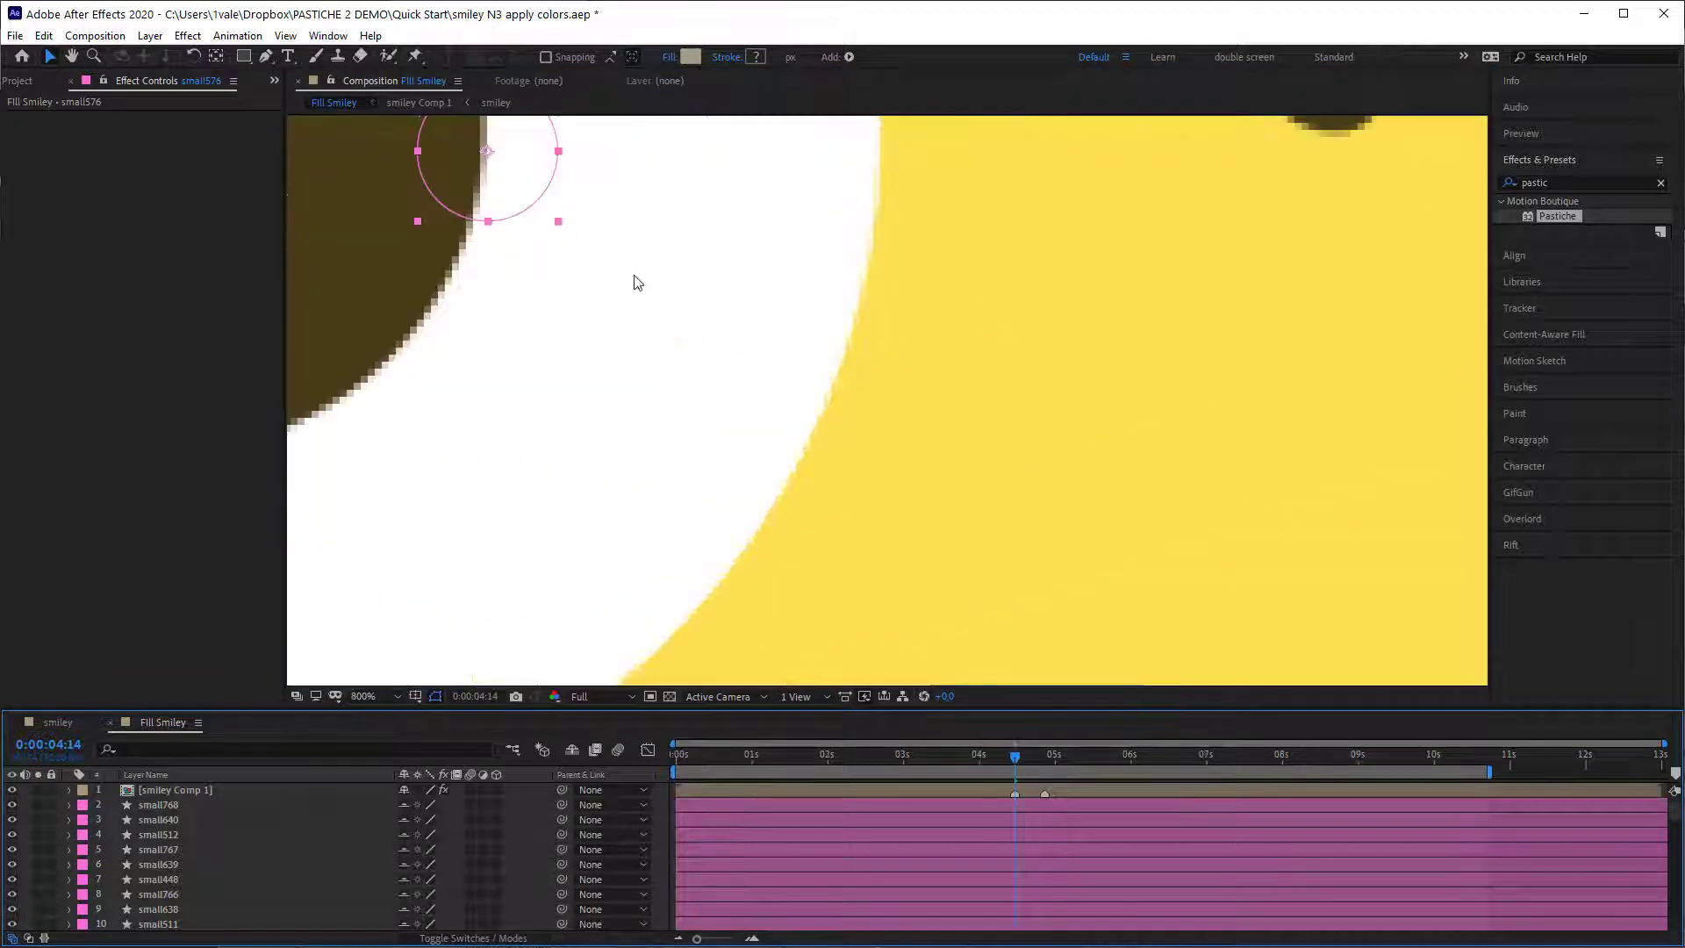
left_click_drag(798, 384, 1004, 504)
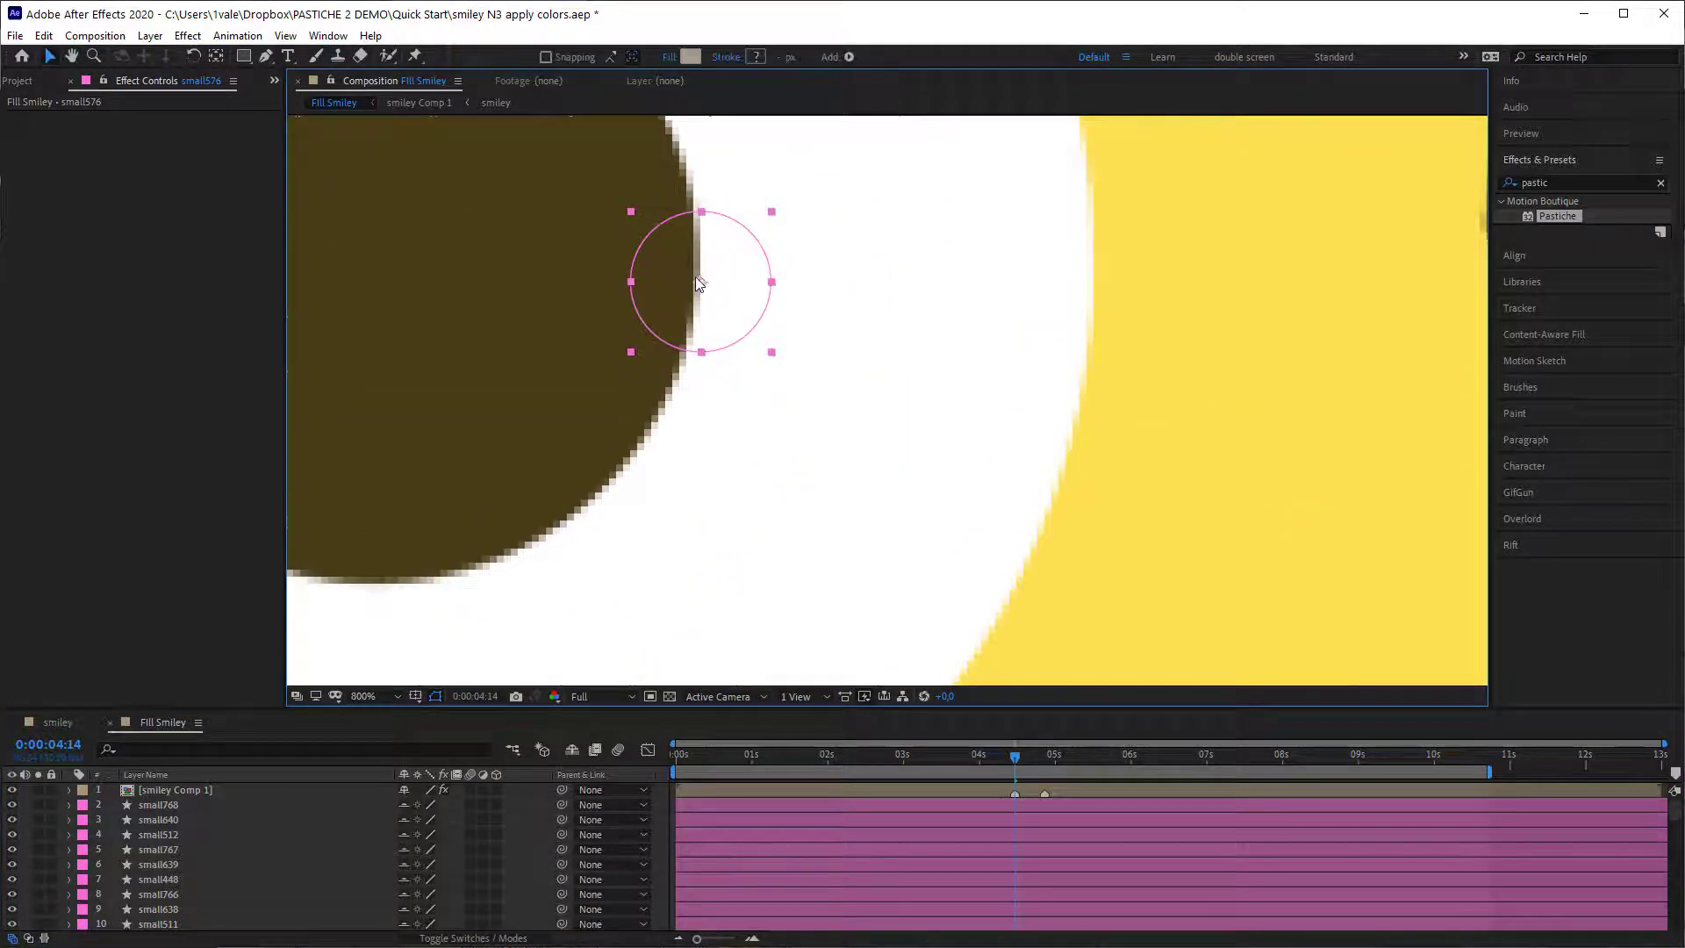
key("comma")
key("comma")
key("comma")
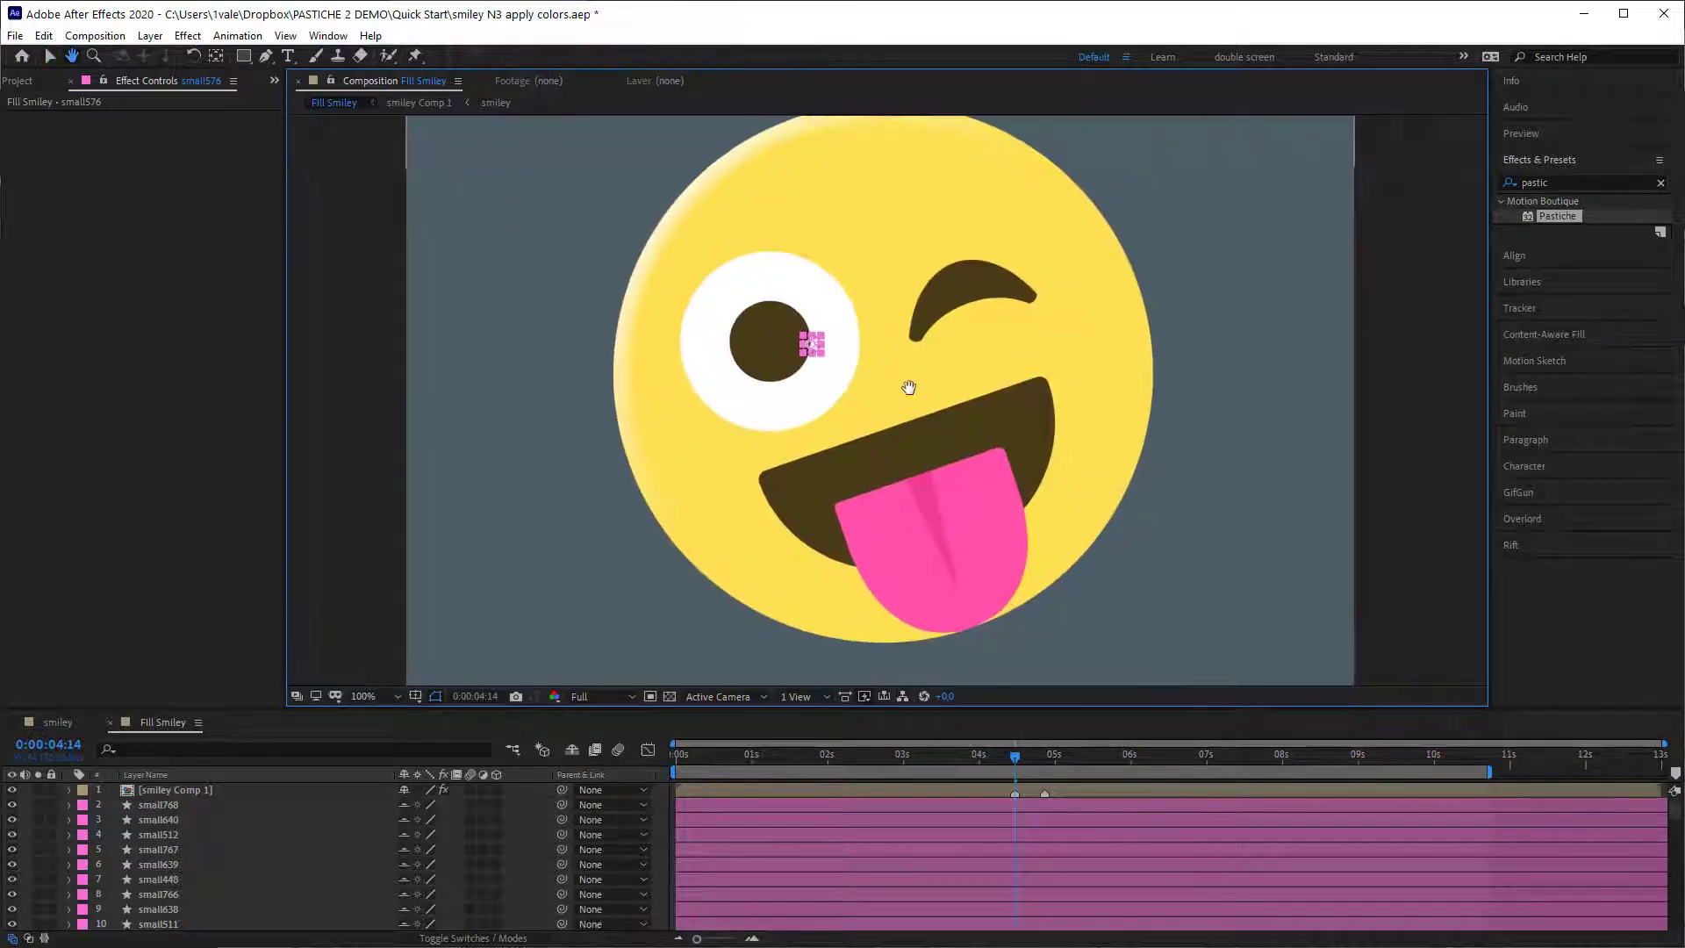
left_click(13, 790)
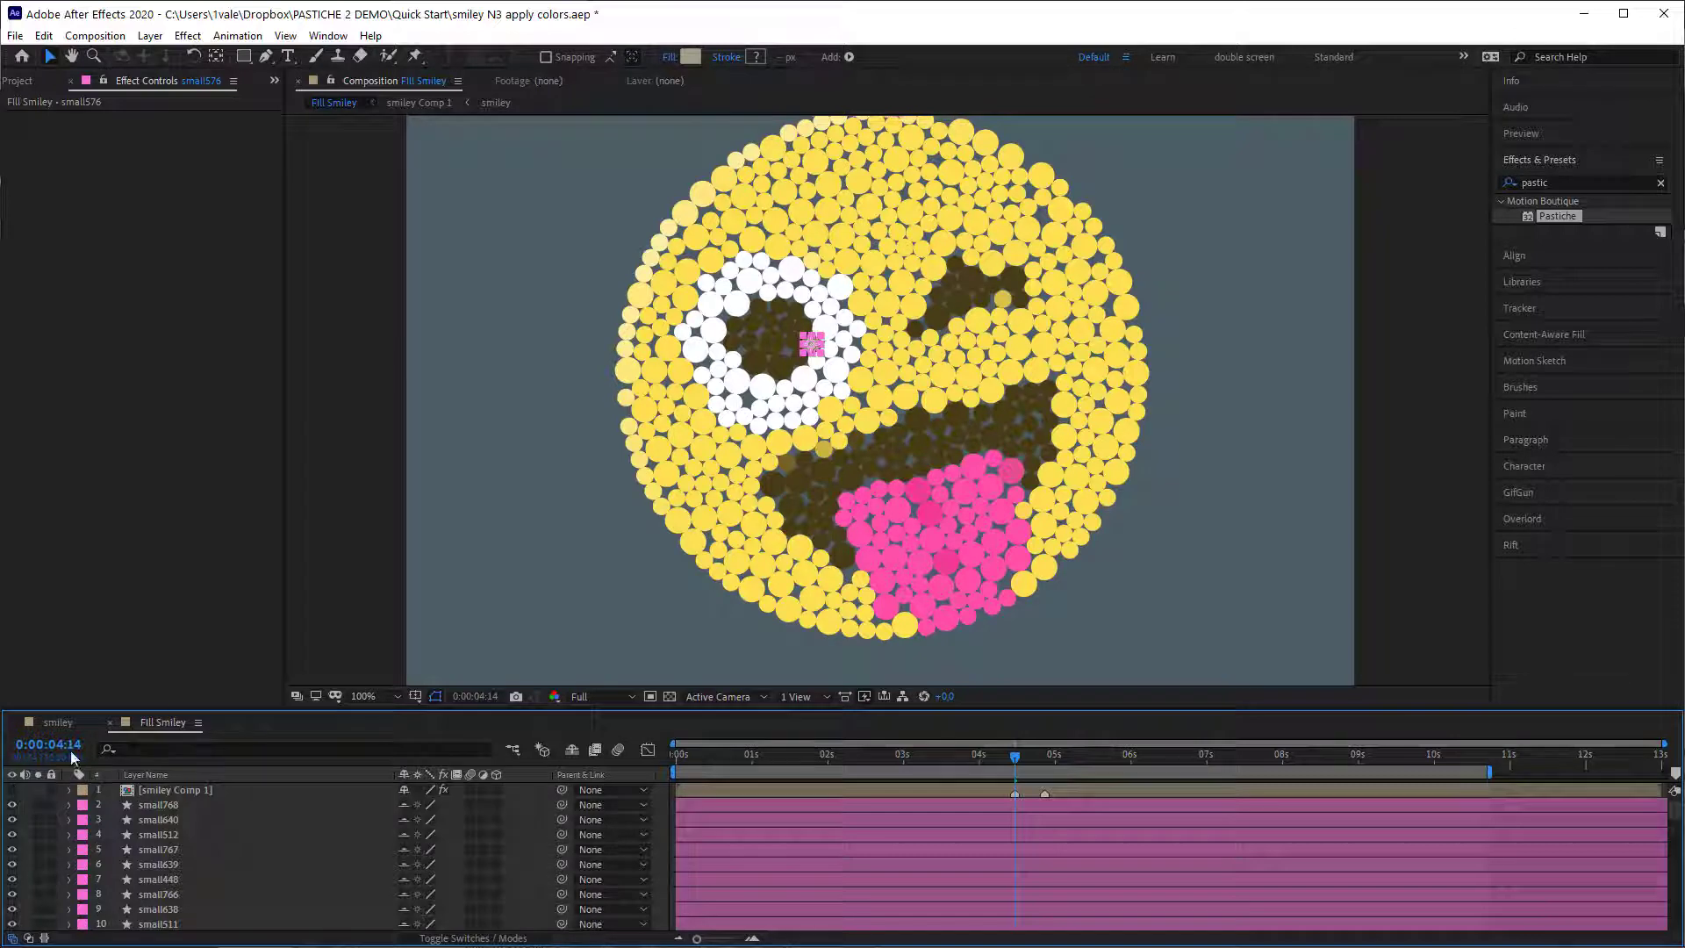
- In the smiley composition, switch both Layer 9 and Layer 7 to draft quality to remove the smooth edges
left_click(58, 721)
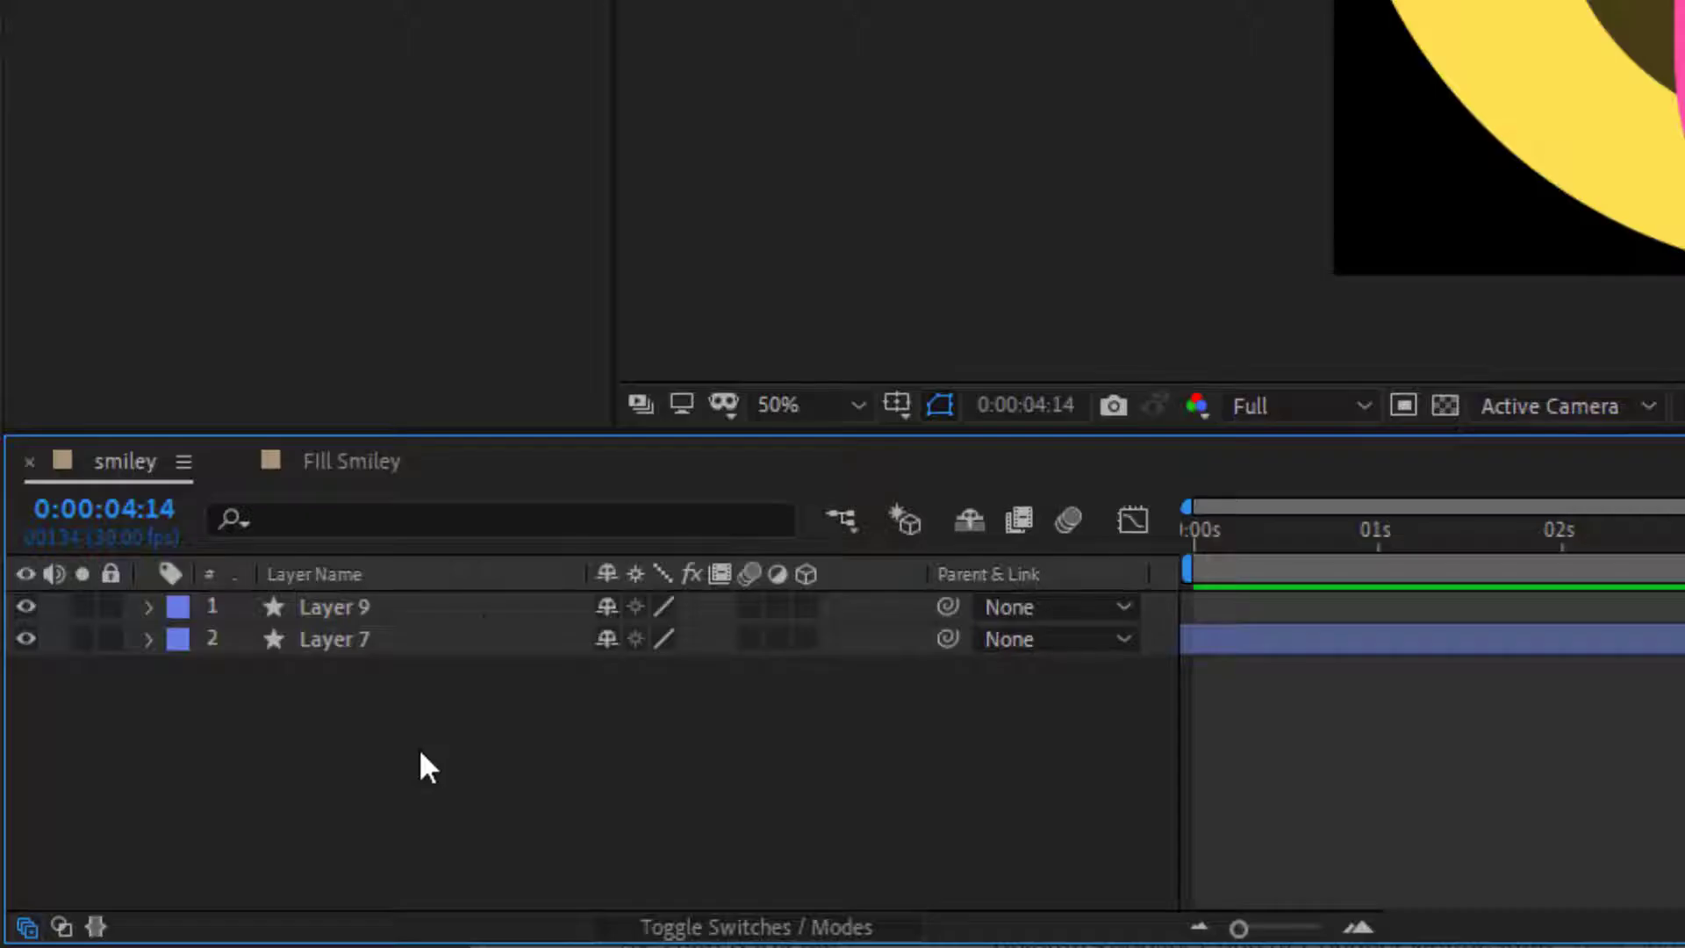
left_click_drag(421, 754, 513, 572)
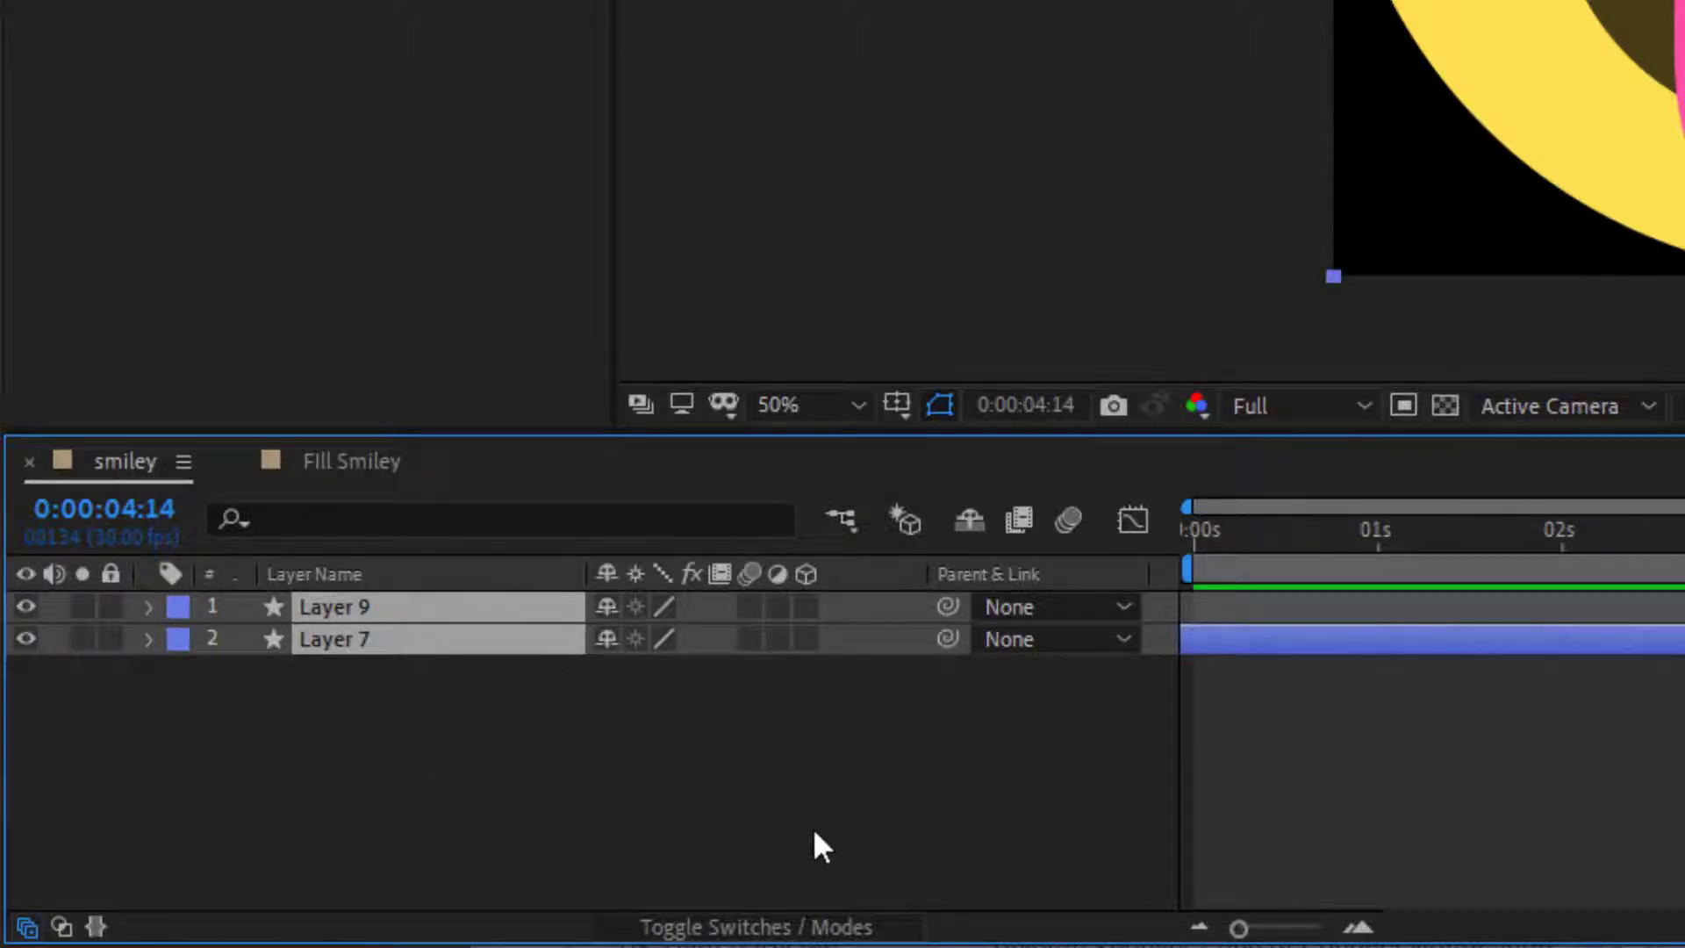
left_click(665, 639)
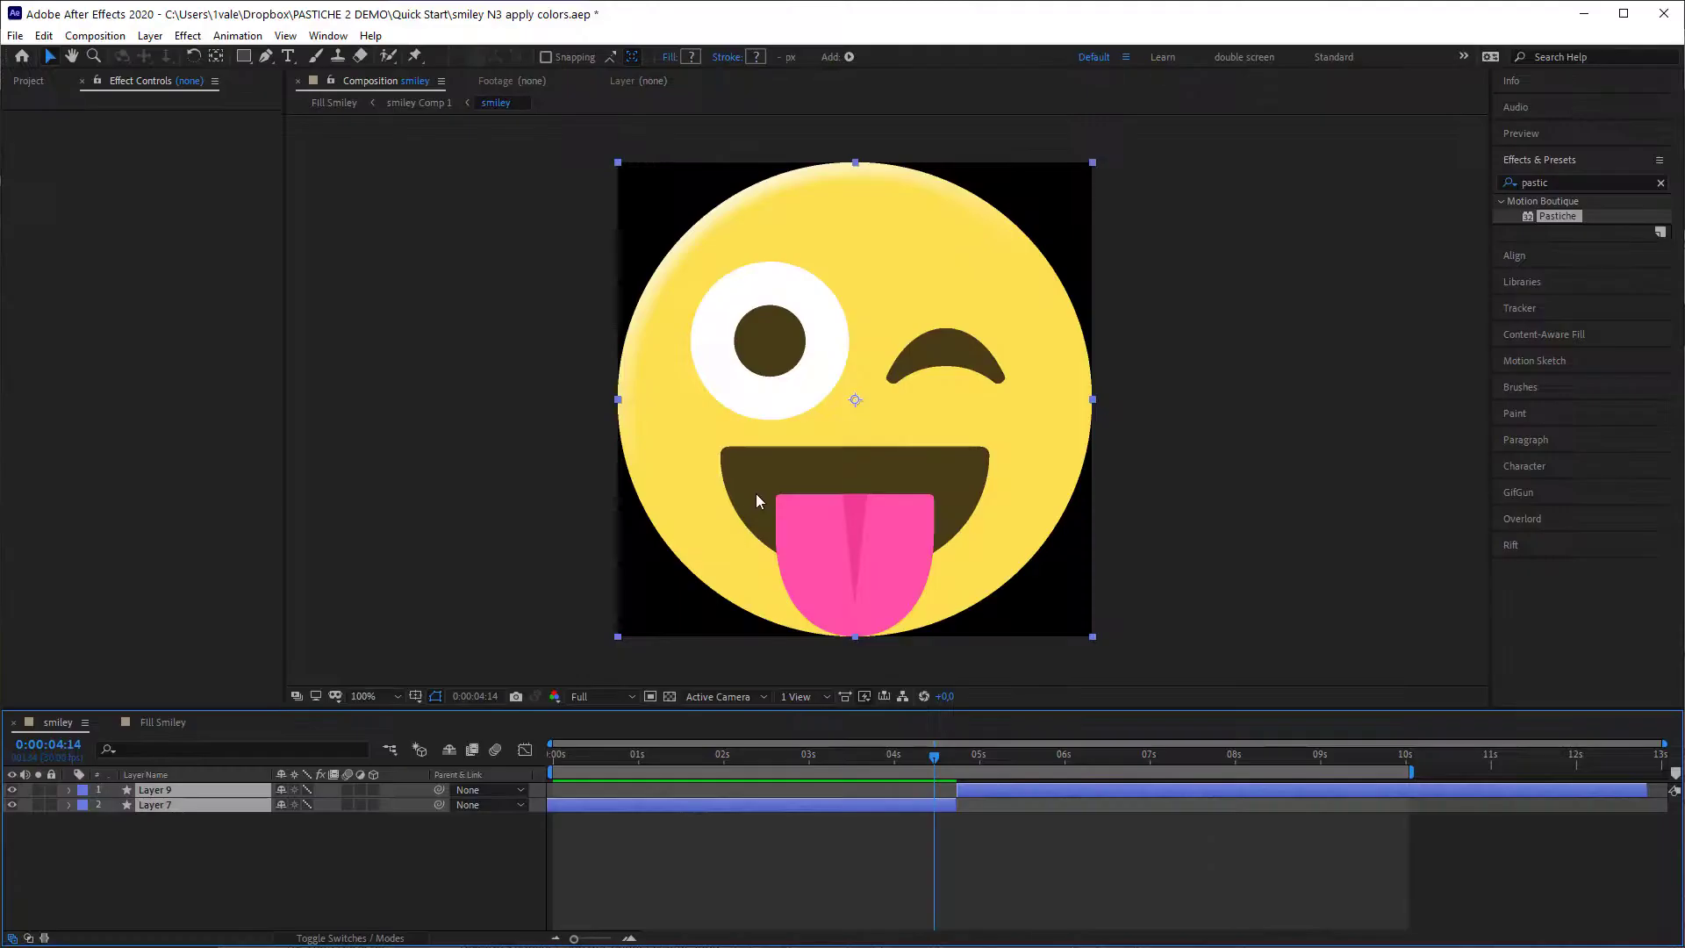
scroll(755, 497, "up", 1)
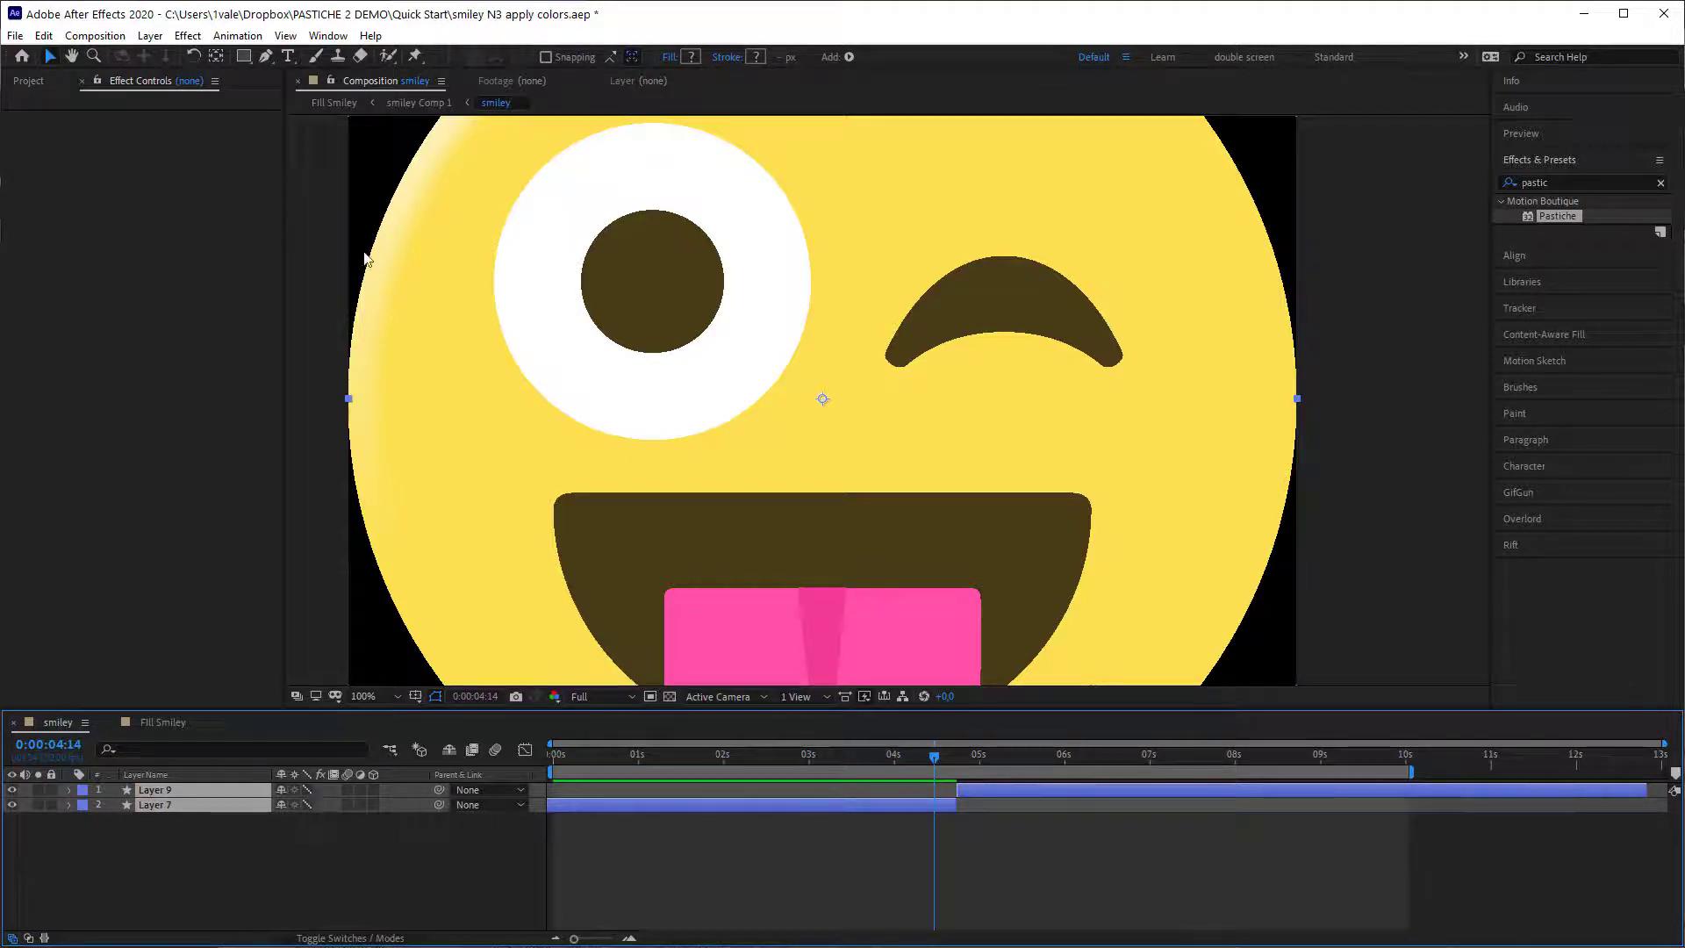
- In the smiley Comp 1 composition, display the layer switches and set the nested smiley layer to draft quality
left_click(426, 104)
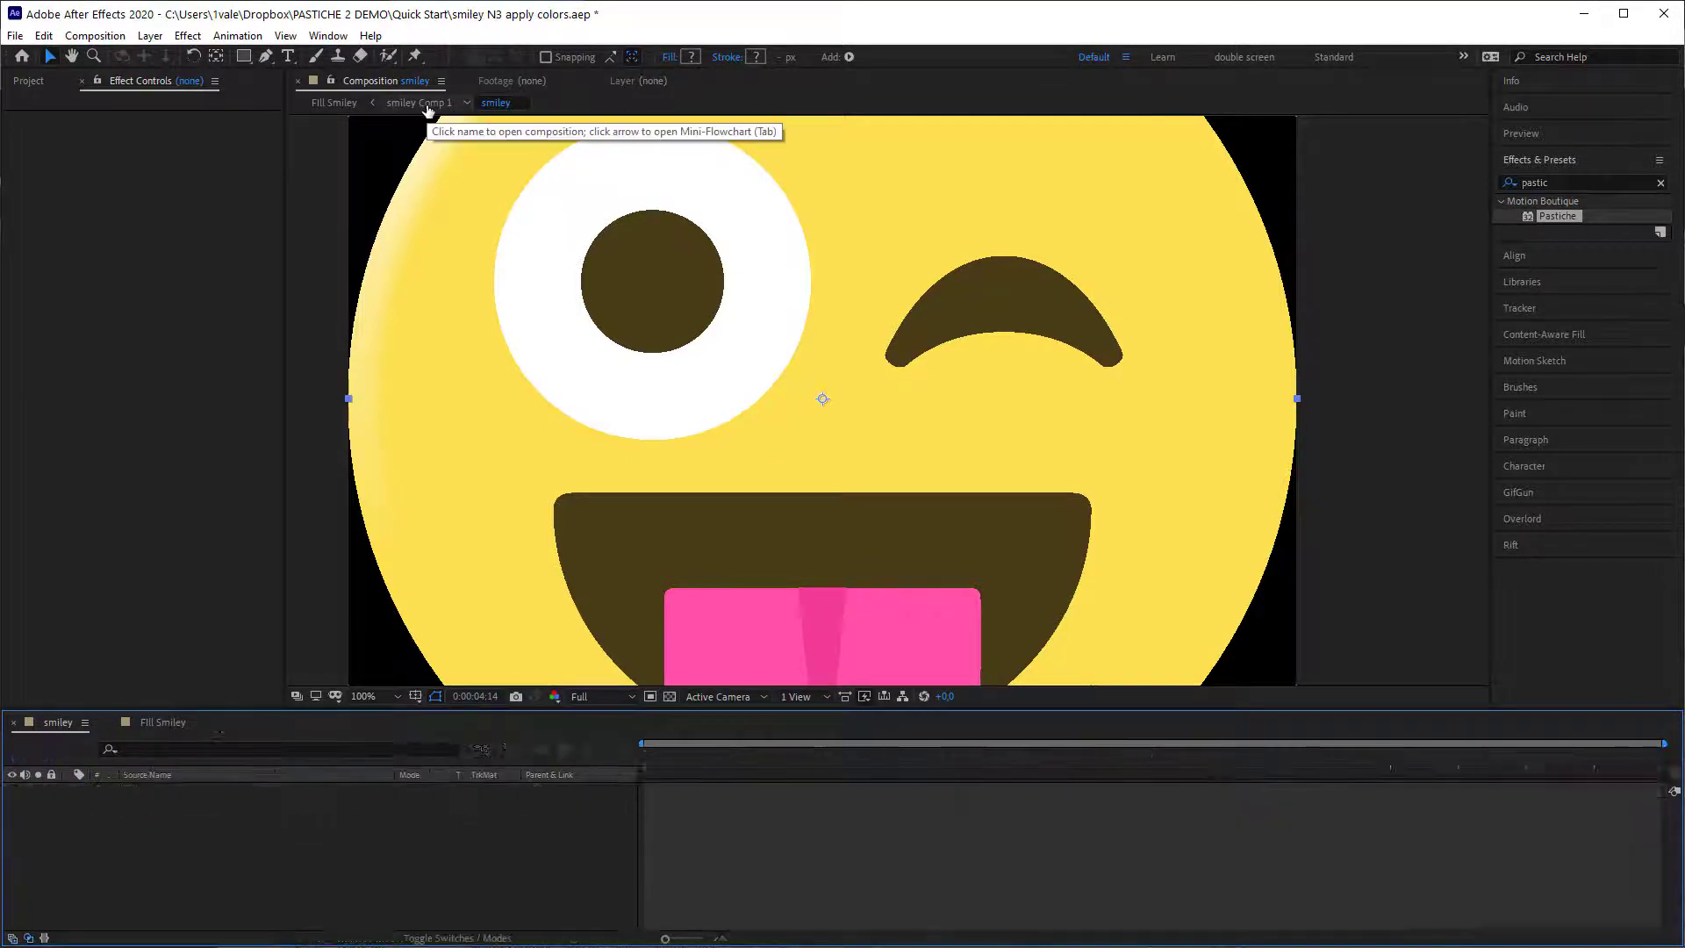
scroll(900, 360, "up", 2)
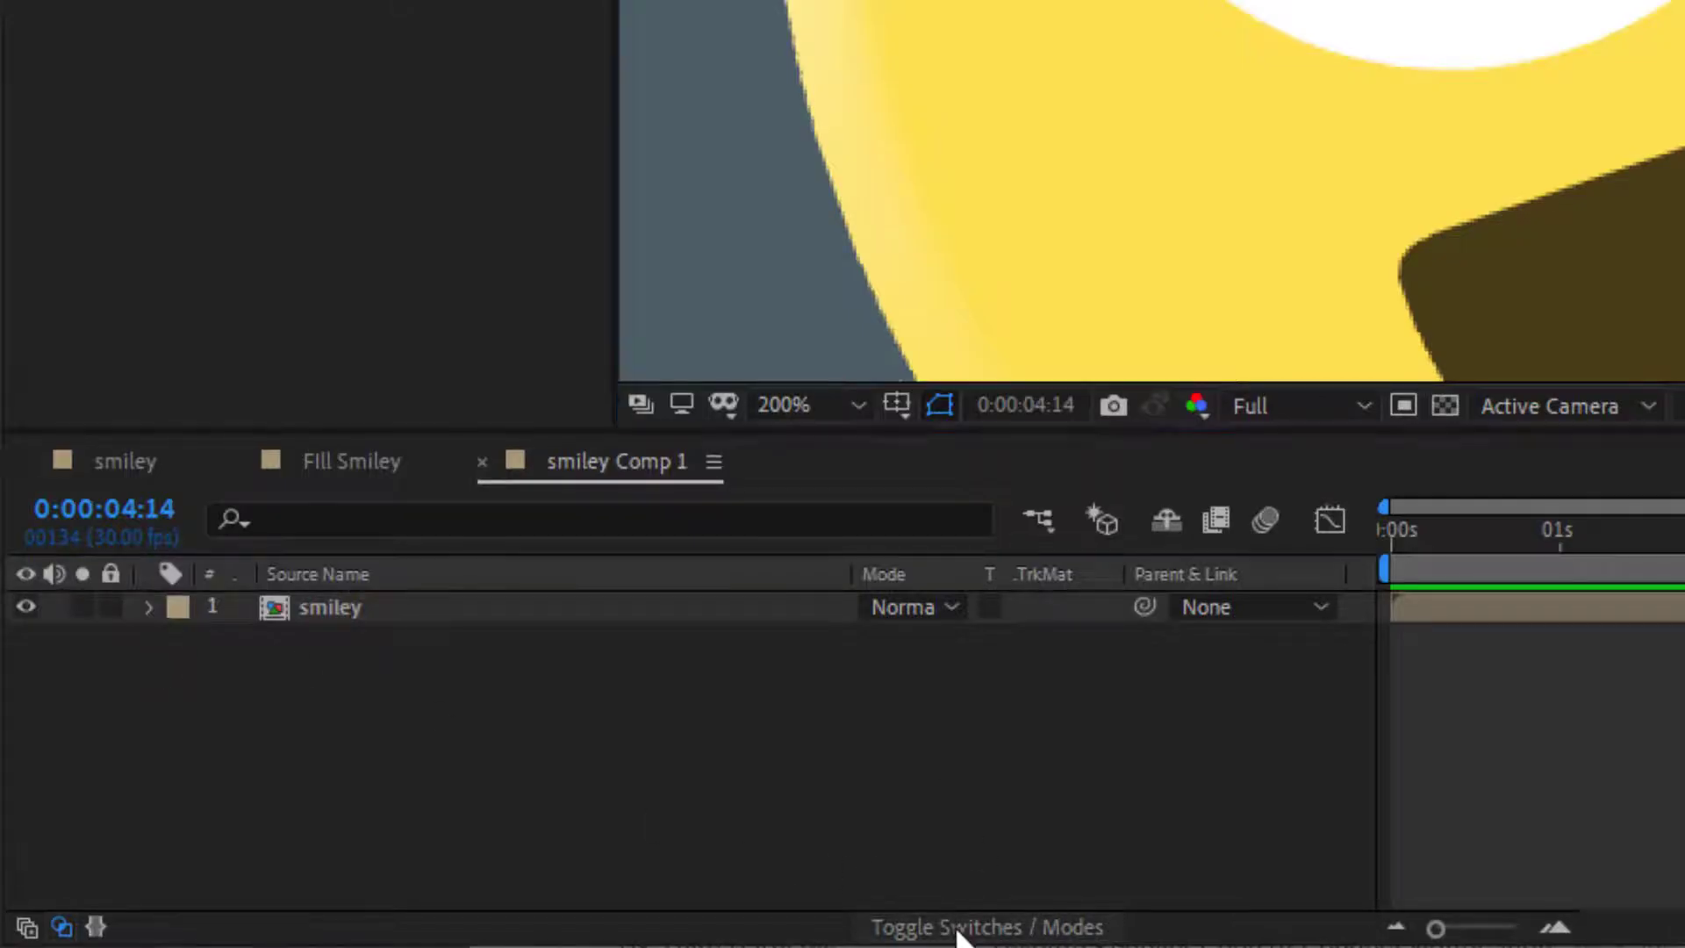
left_click(957, 929)
left_click(927, 603)
left_click(928, 604)
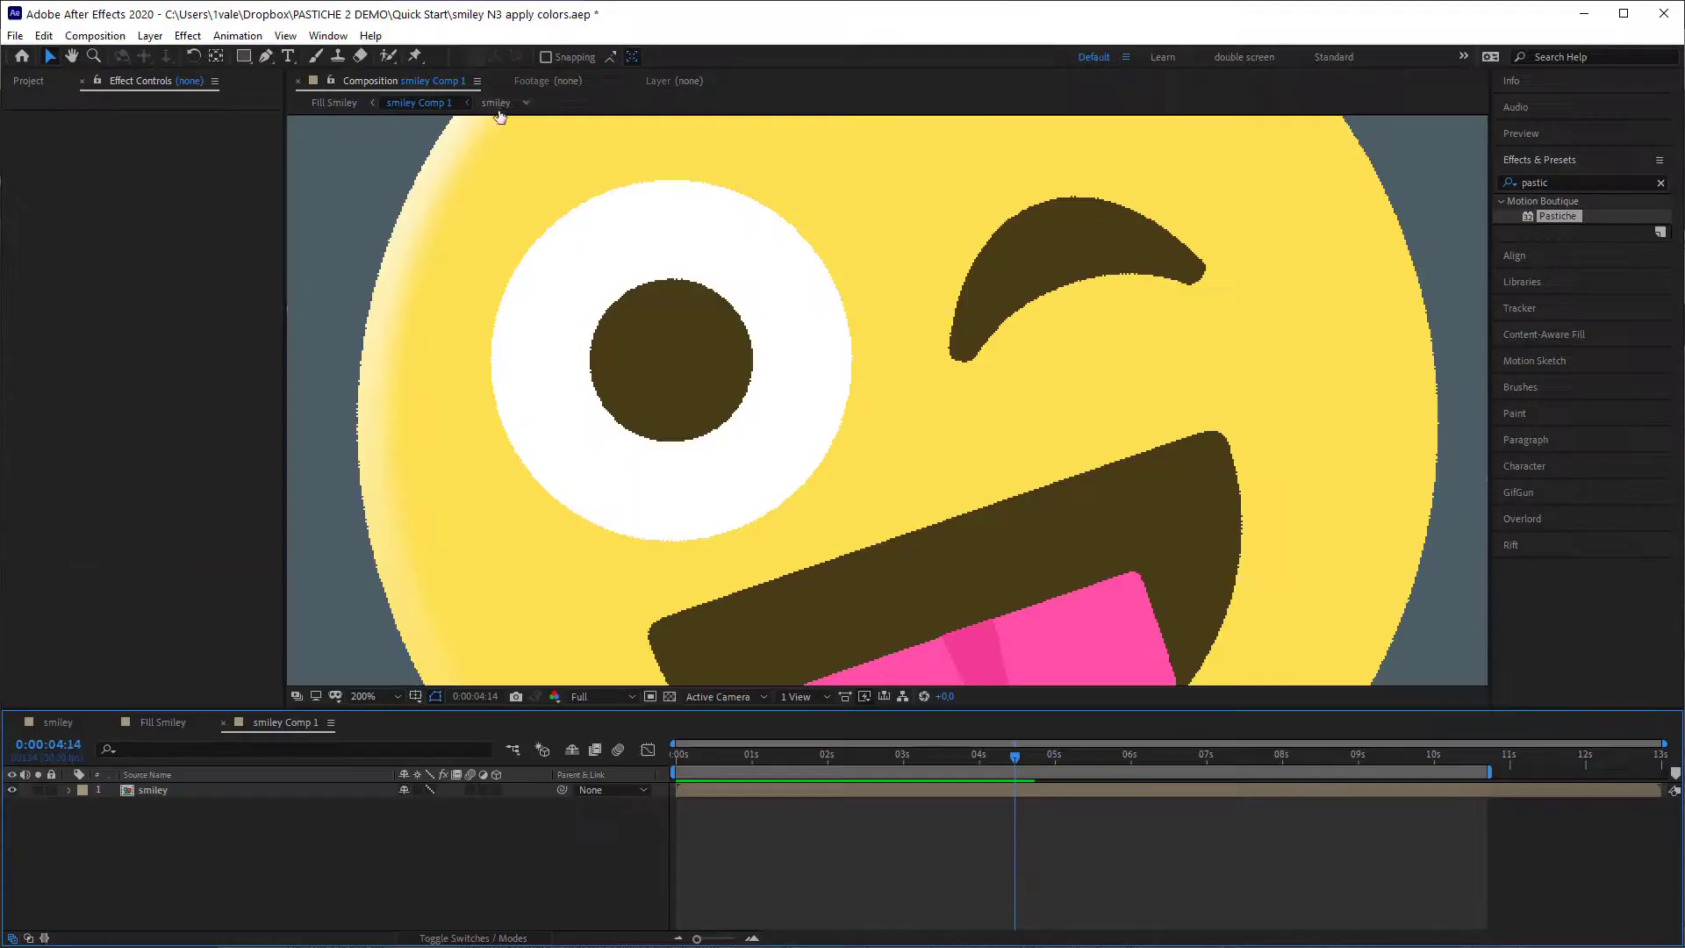
- Return to Fill Smiley, briefly show the smiley Comp 1 layer, and examine the pupil's edge pixels up close
left_click(341, 105)
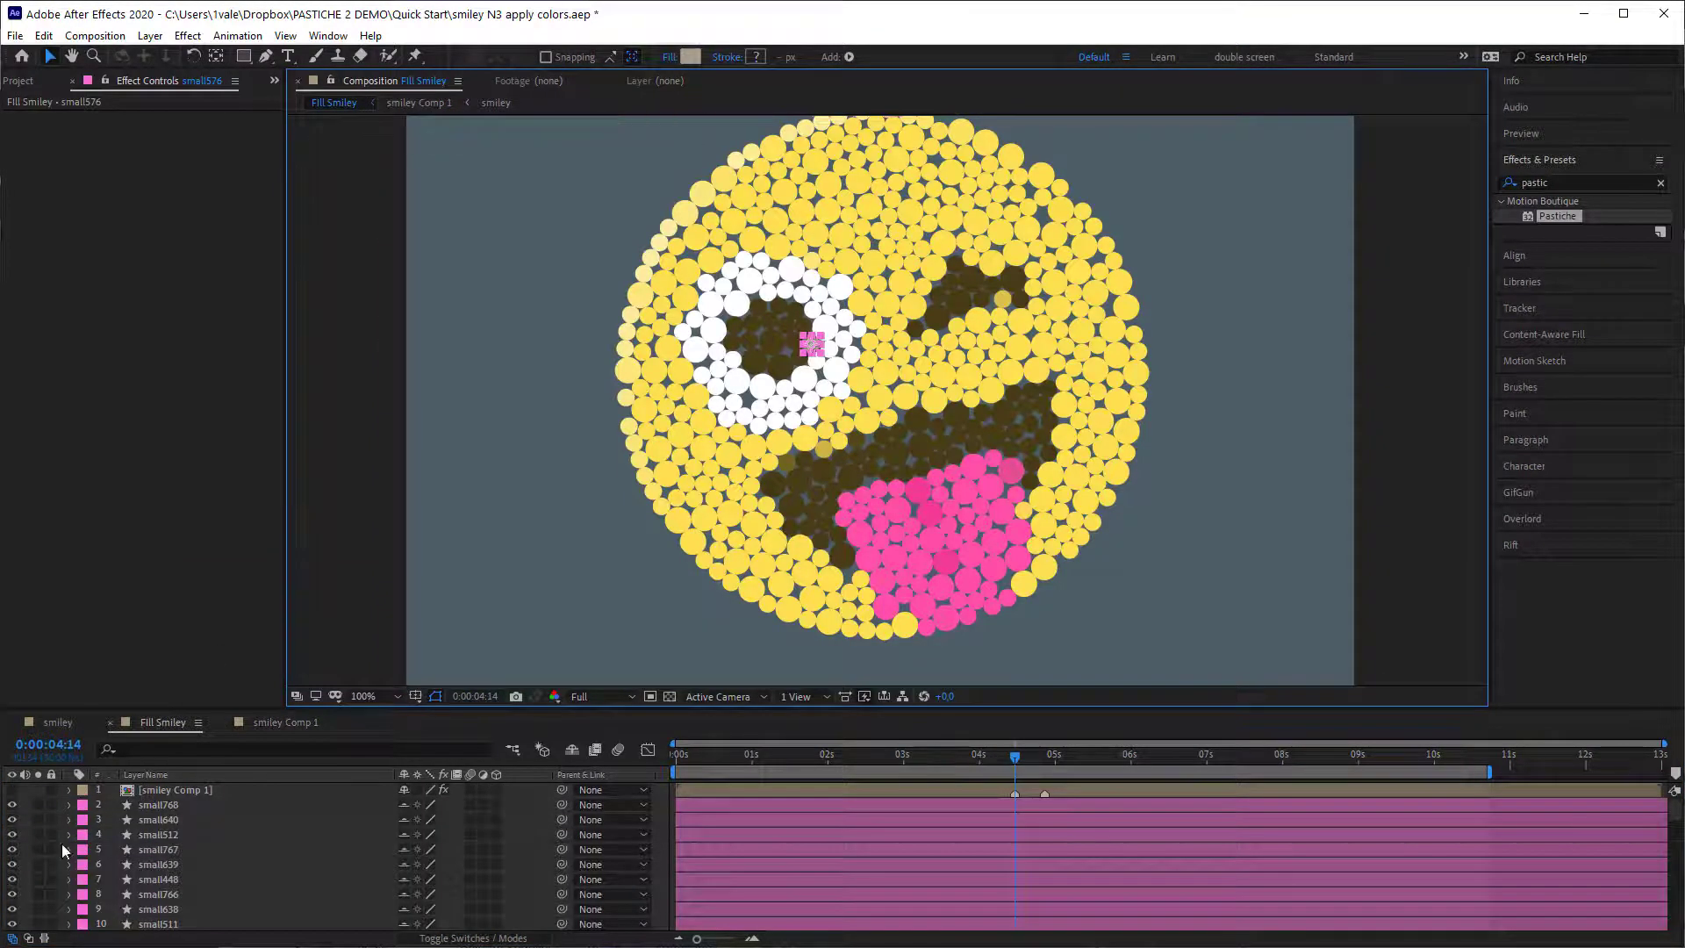
left_click(12, 790)
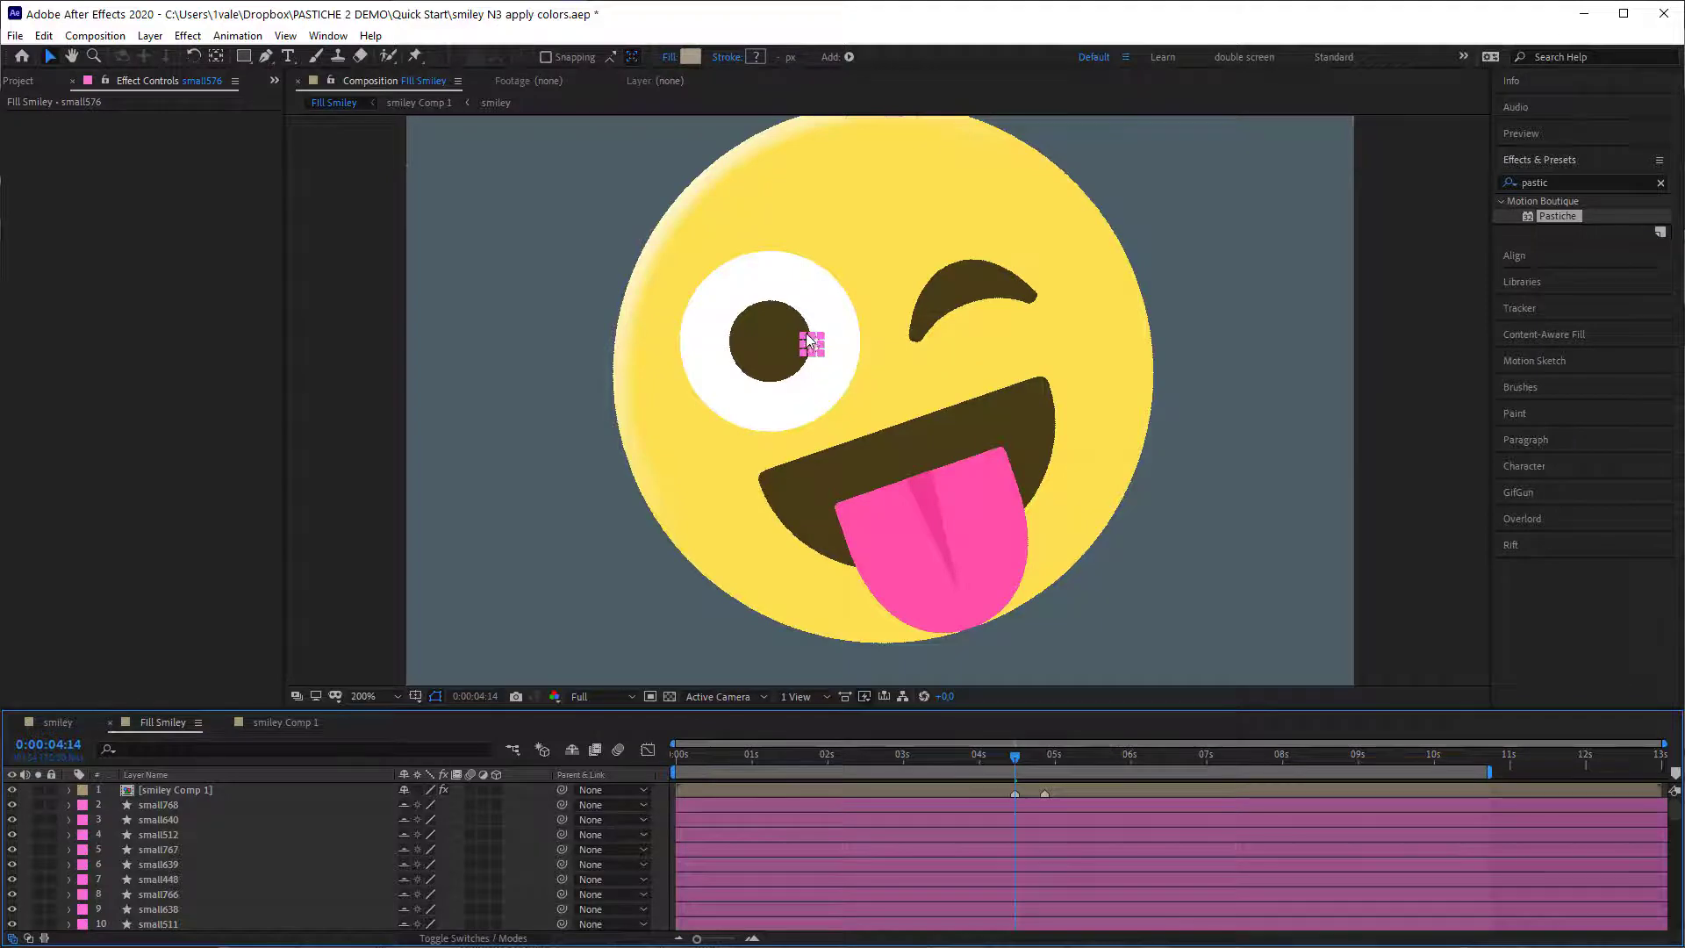
key("period")
scroll(621, 319, "up", 2)
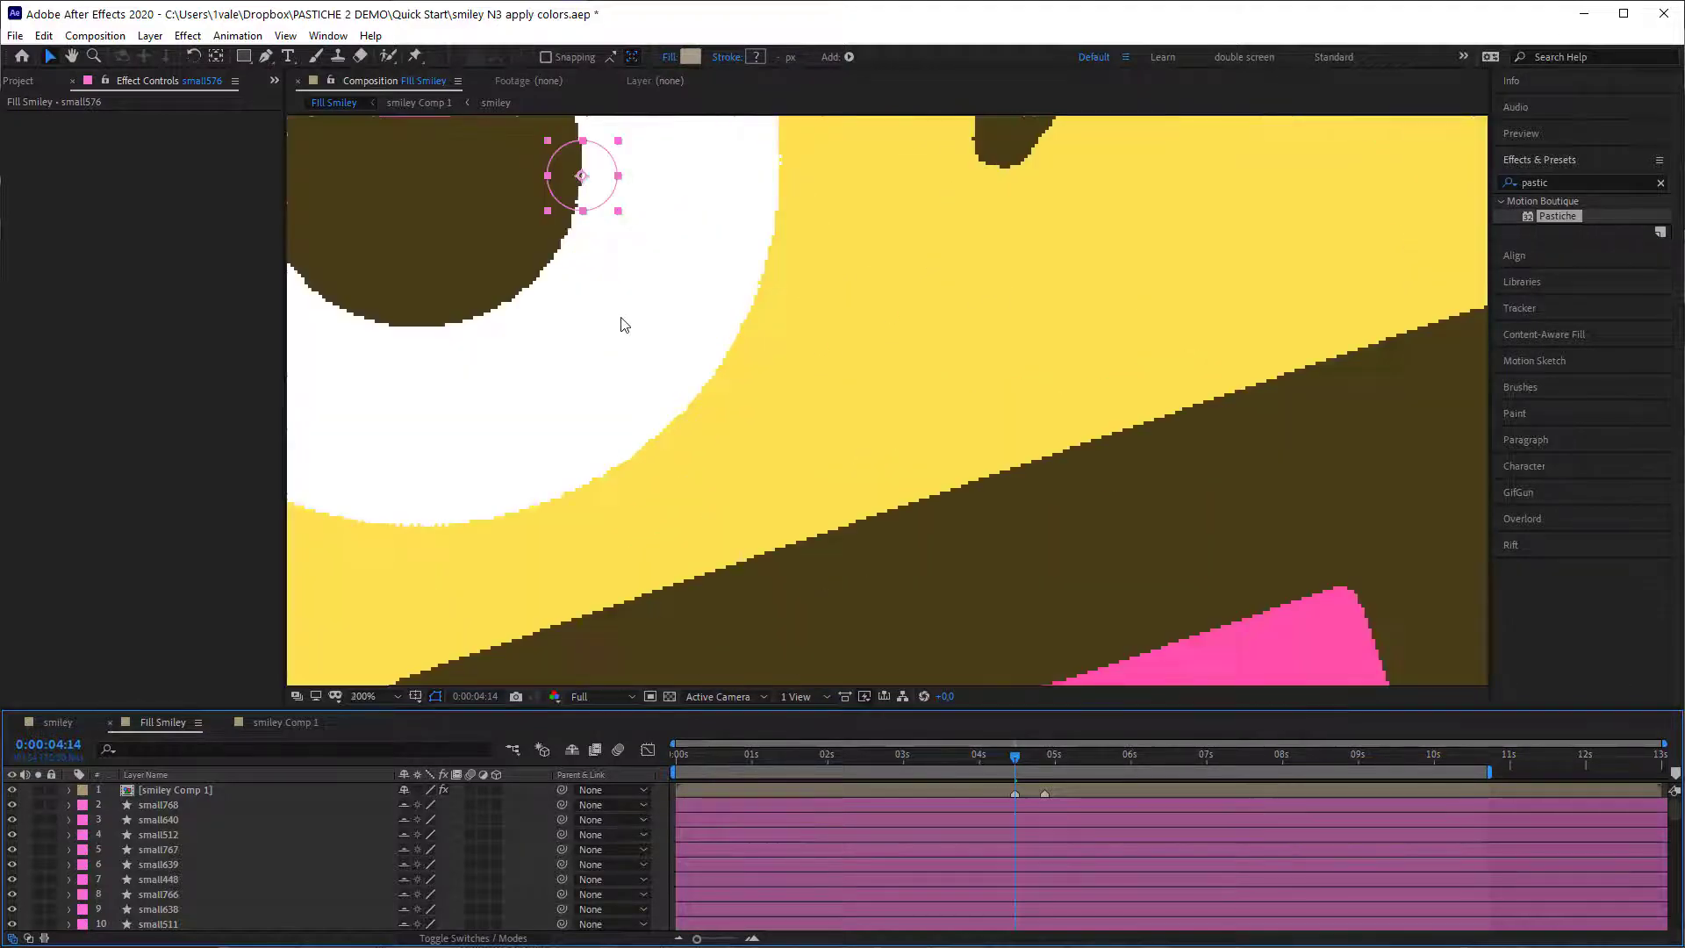
scroll(621, 319, "down", 4)
scroll(620, 319, "down", 2)
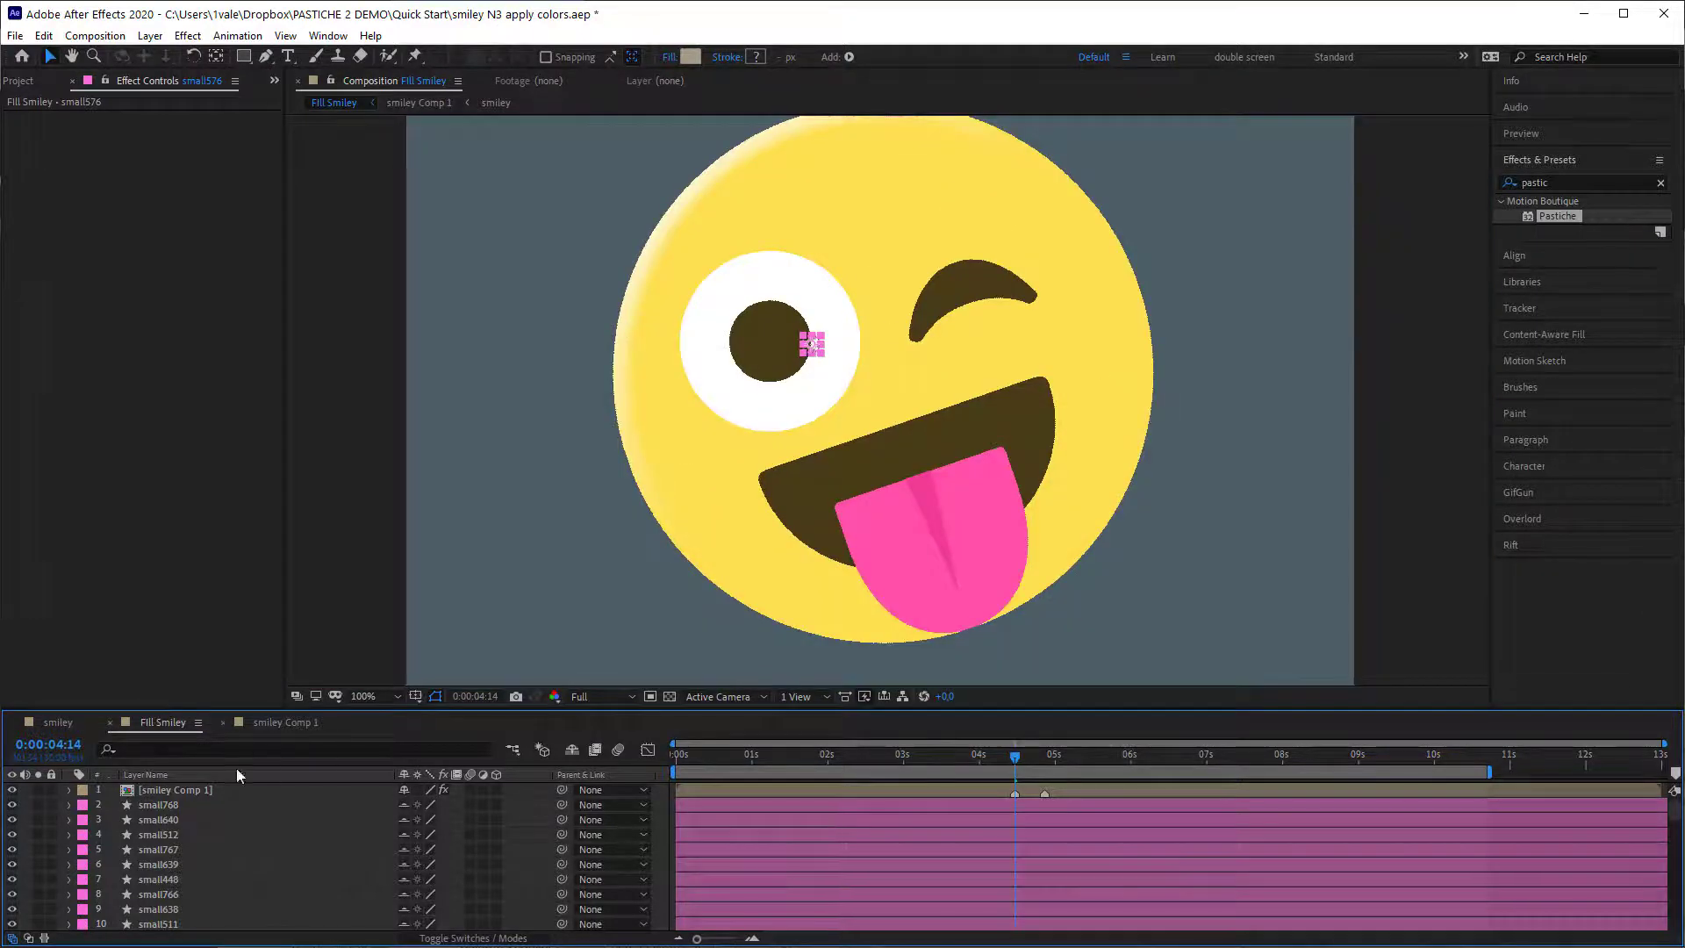
left_click(11, 790)
- Create the ball colours again with the Pastiche effect on the smiley Comp 1 layer
left_click(123, 790)
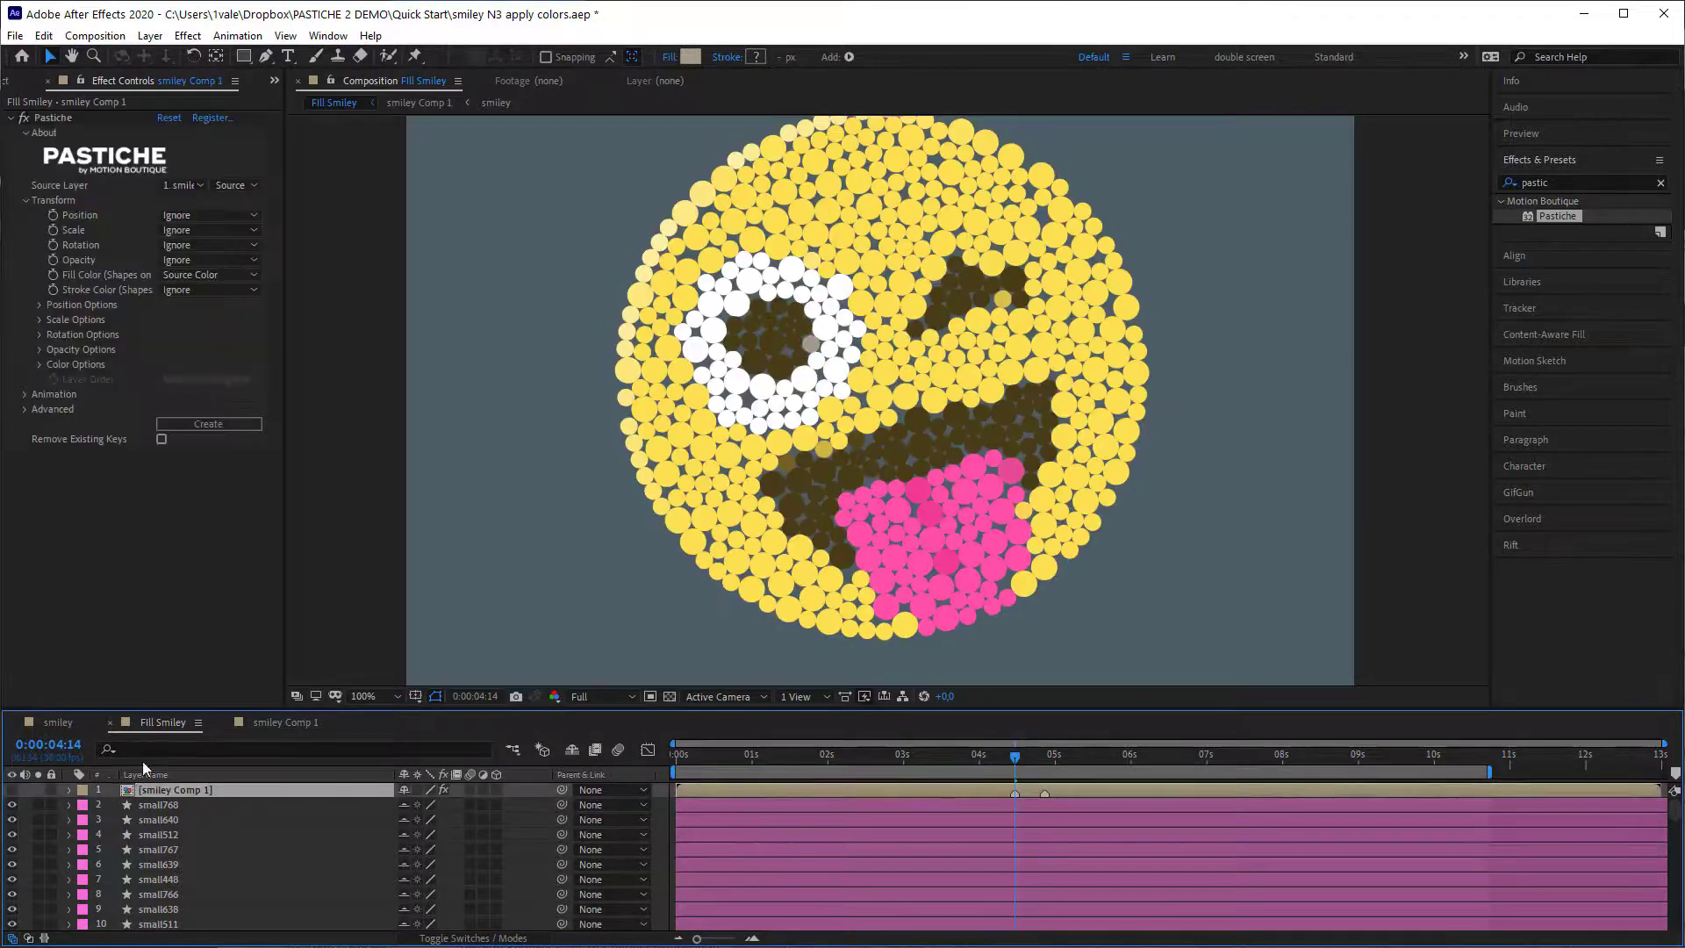
left_click(219, 421)
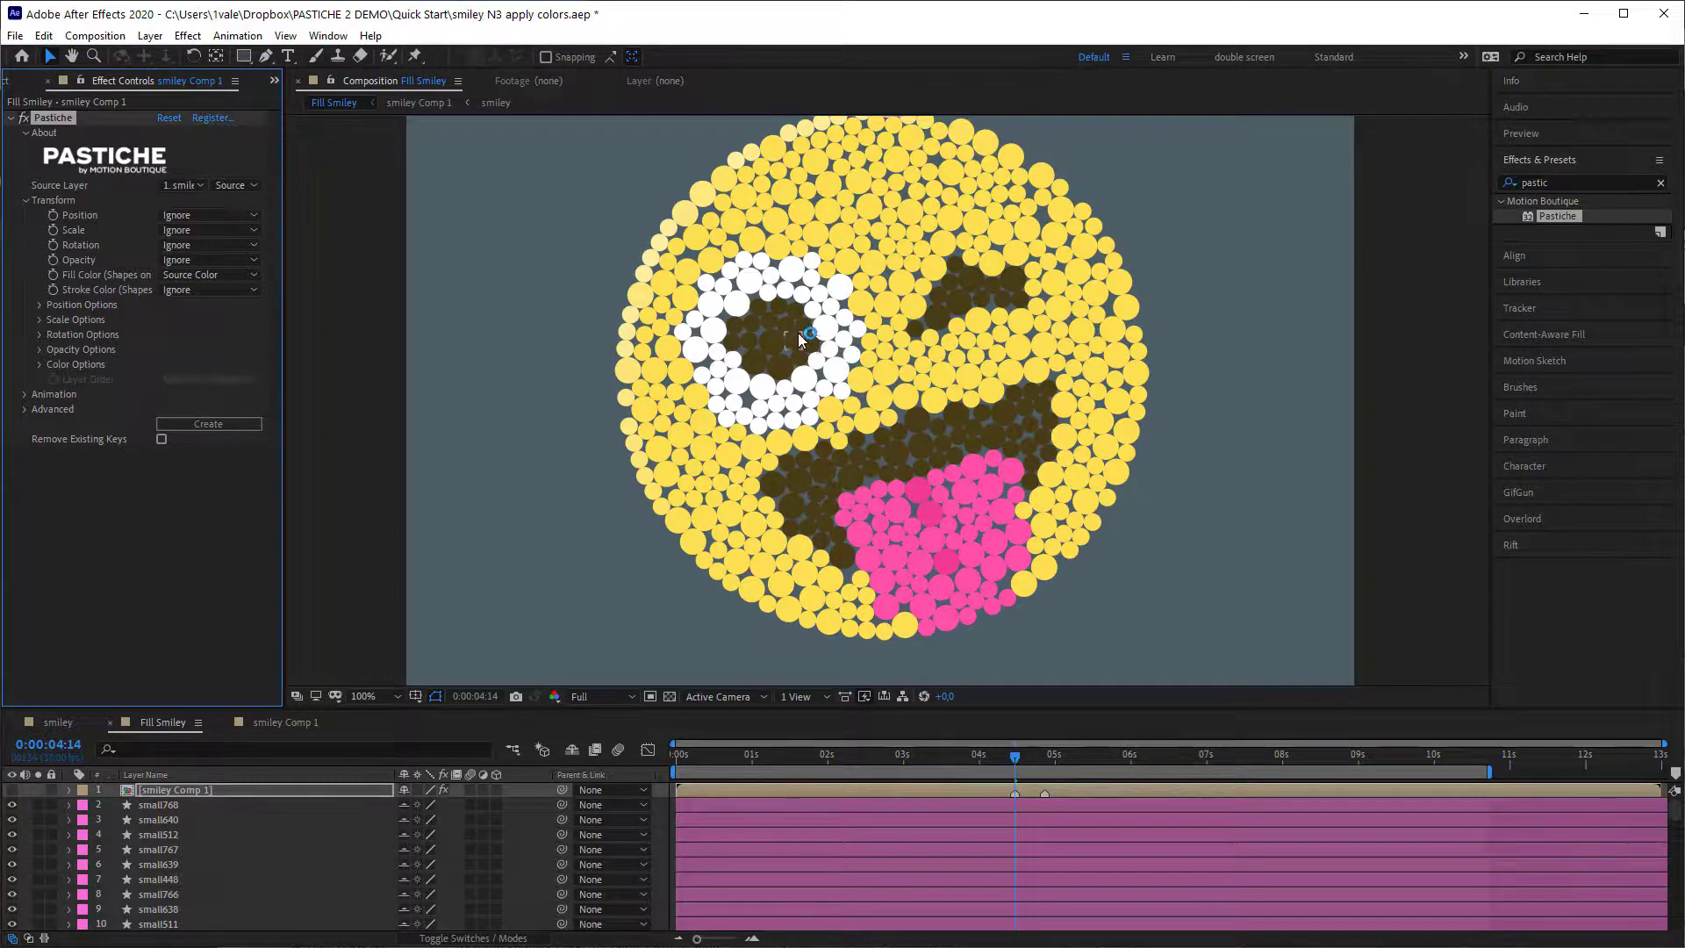
key("space")
left_click_drag(833, 279, 807, 308)
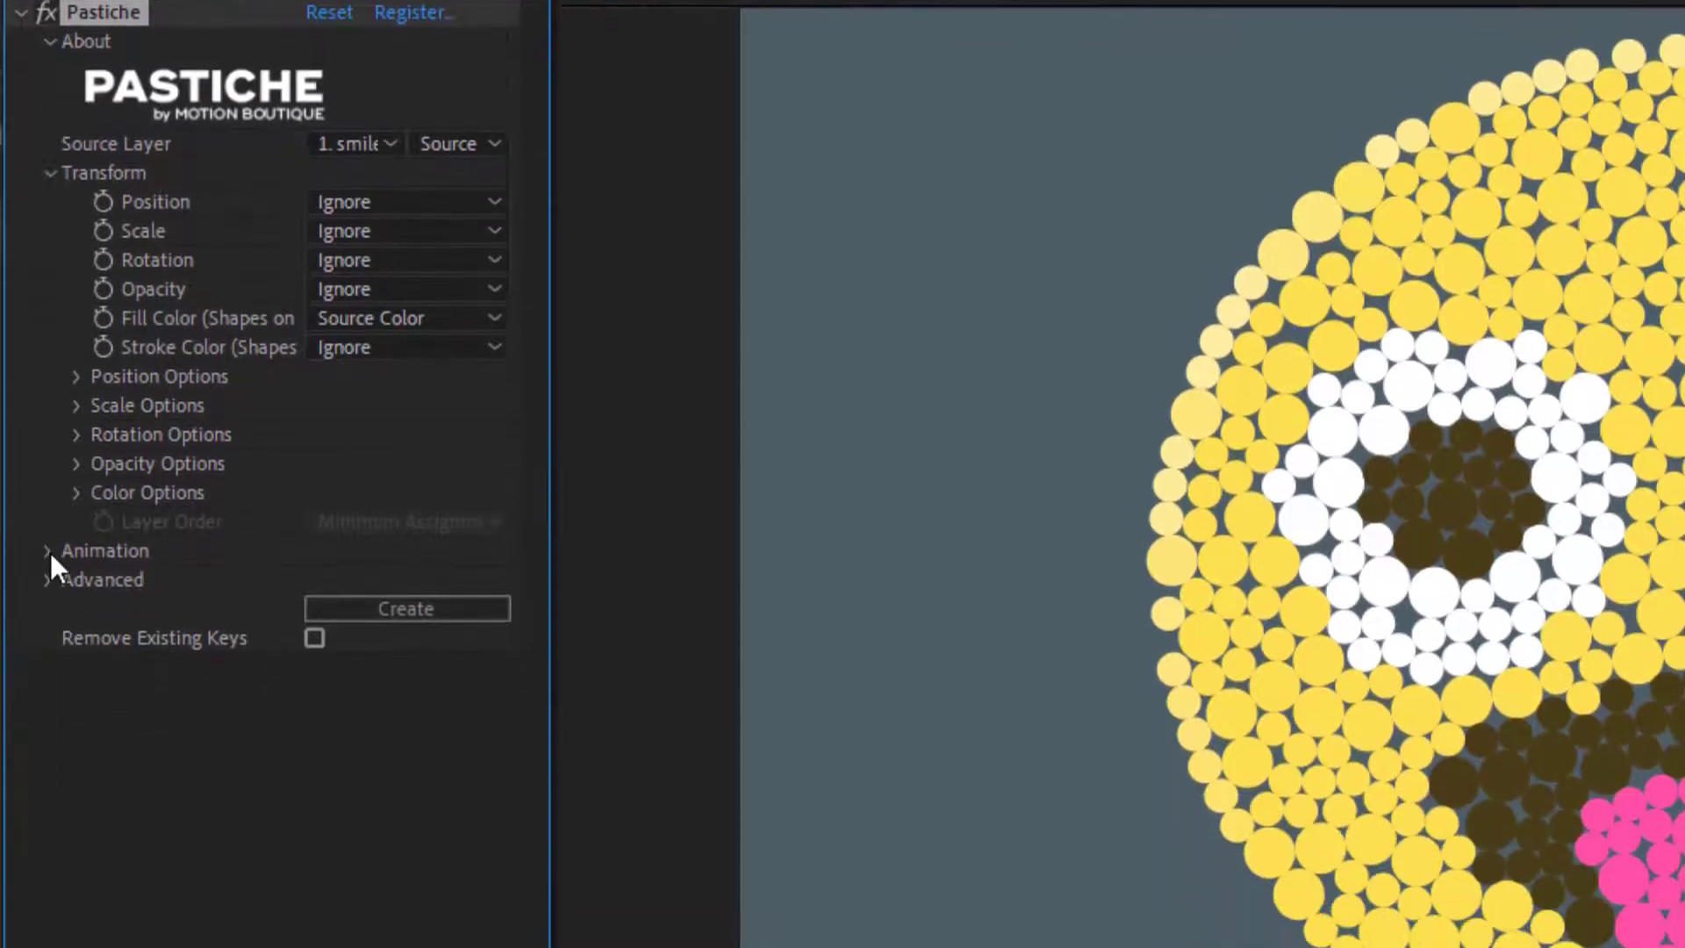
- Create Pastiche's animated colour keys with Frames to Render set to From Layer Markers and Temporal Interpolation set to Hold
left_click(47, 712)
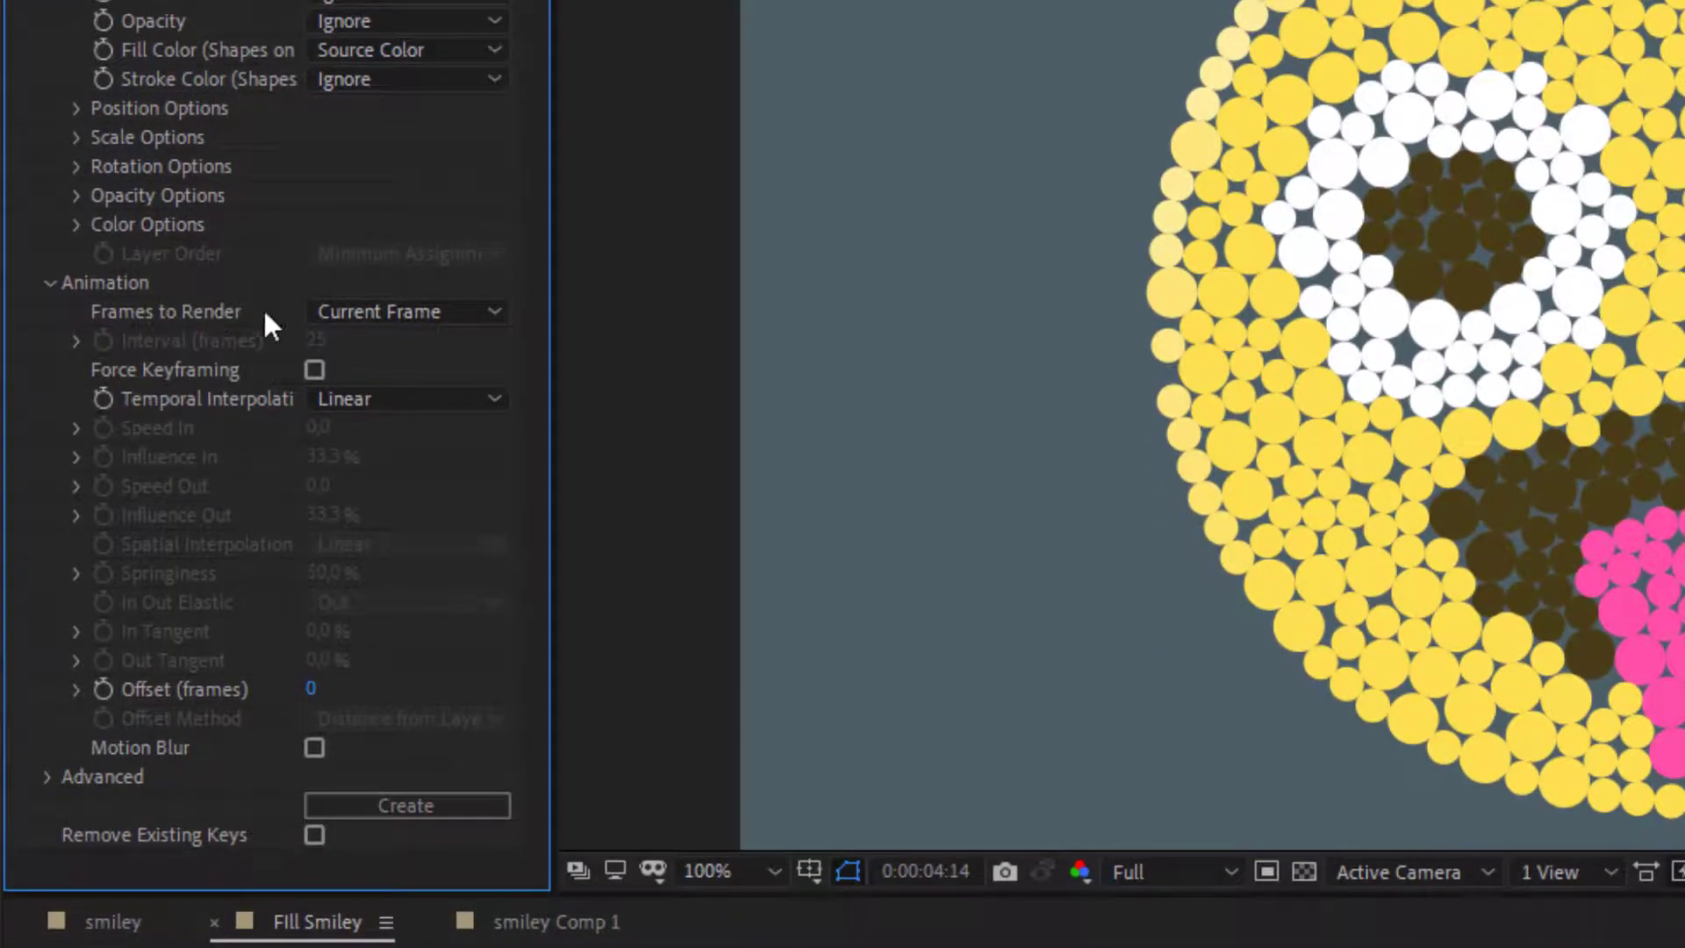
left_click(358, 312)
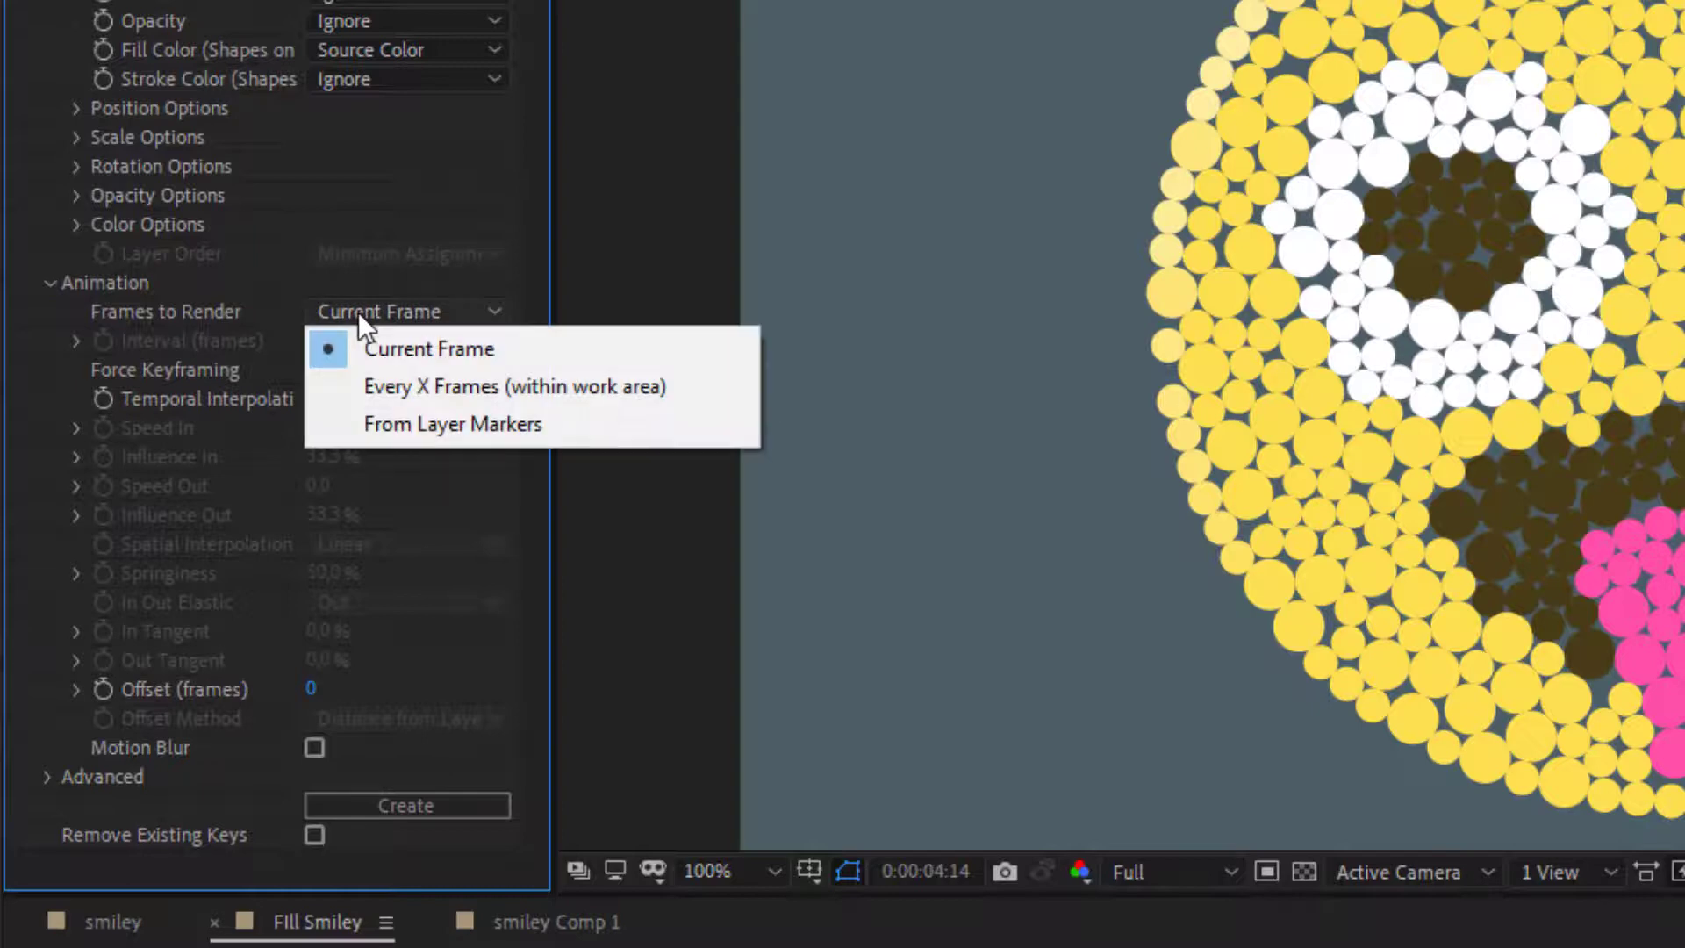
left_click(480, 425)
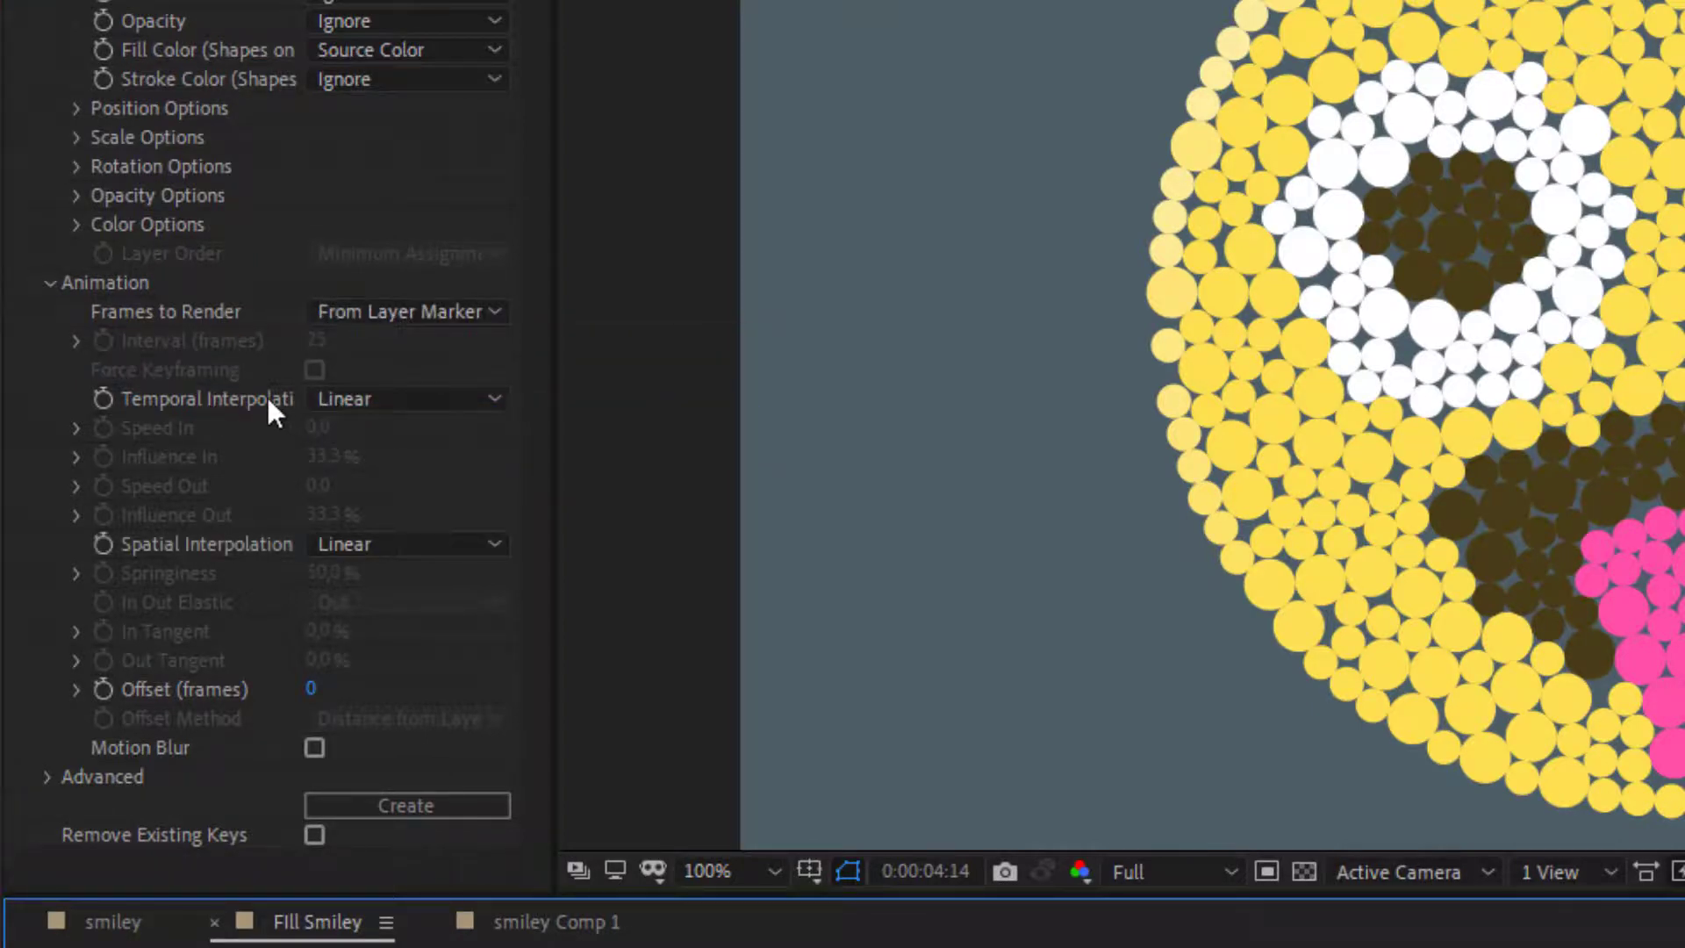
left_click(349, 395)
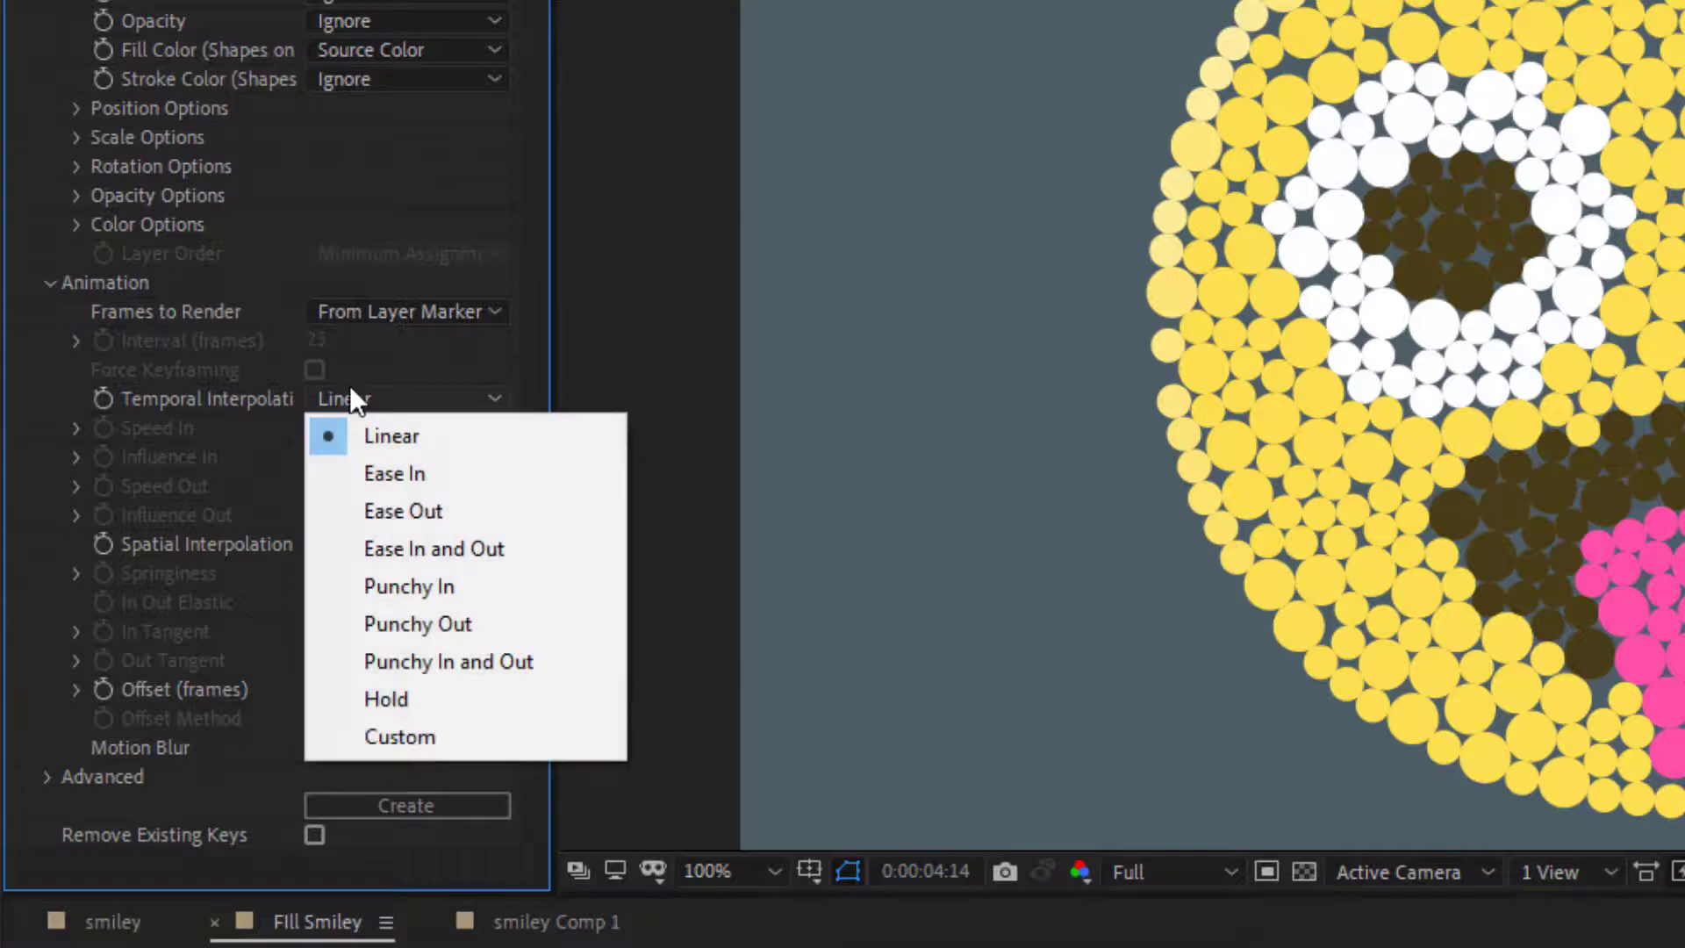
left_click(449, 693)
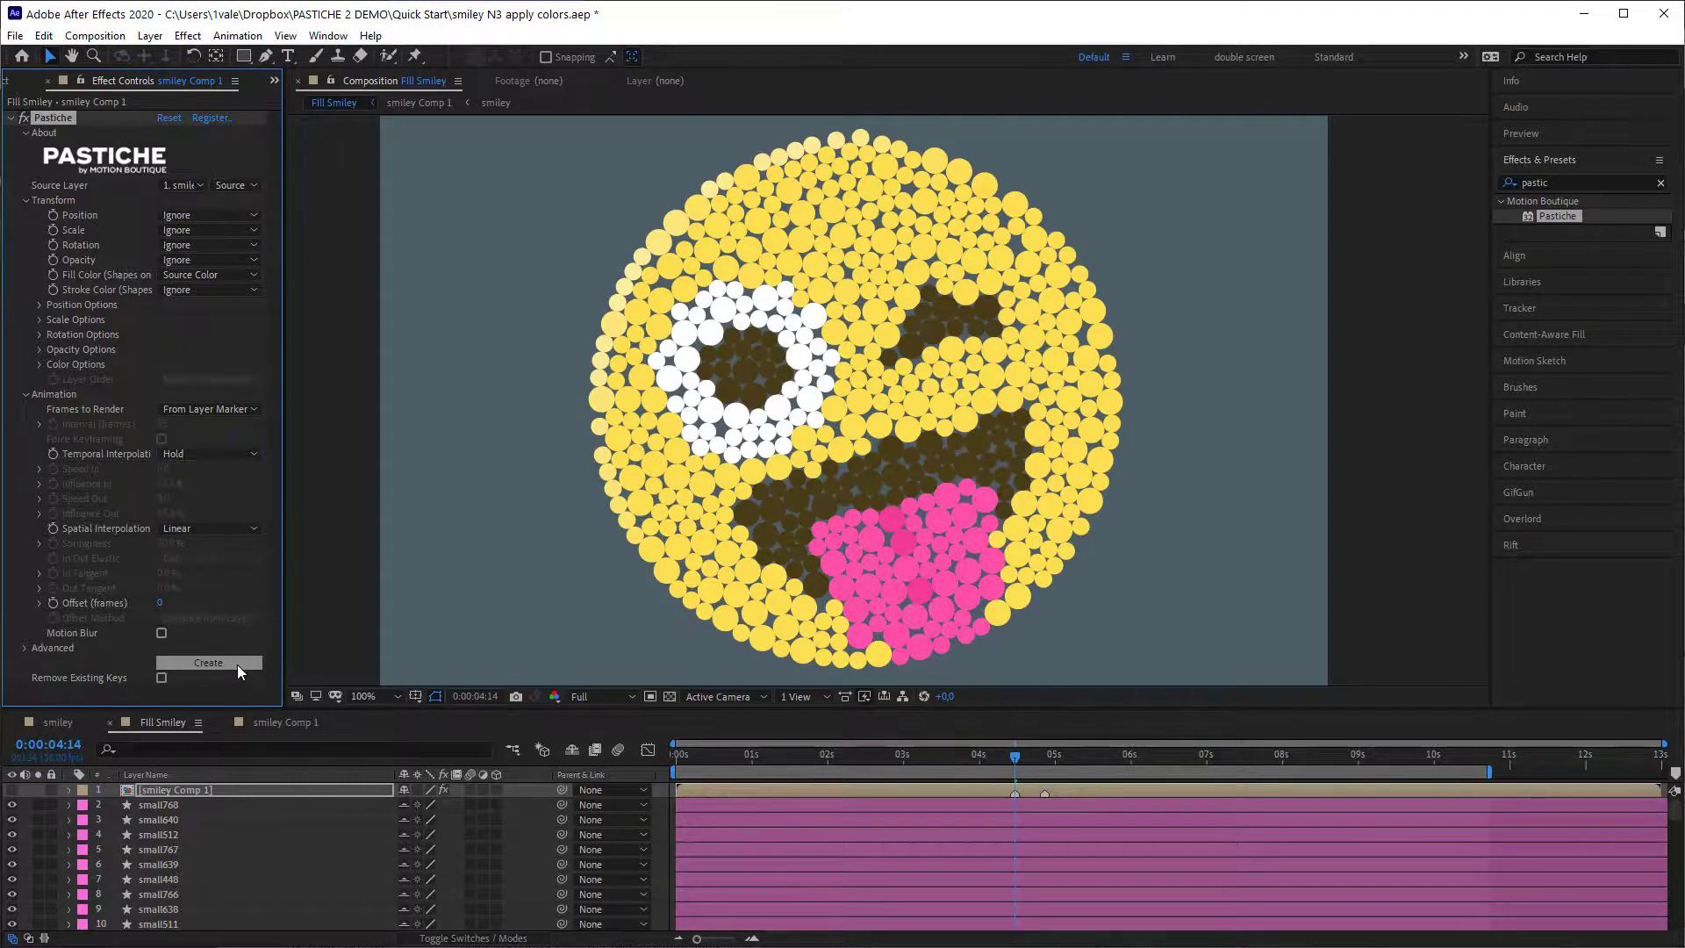
left_click(237, 666)
- Fit the whole Fill Smiley composition in view and play back the coloured ball animation
left_click(191, 803)
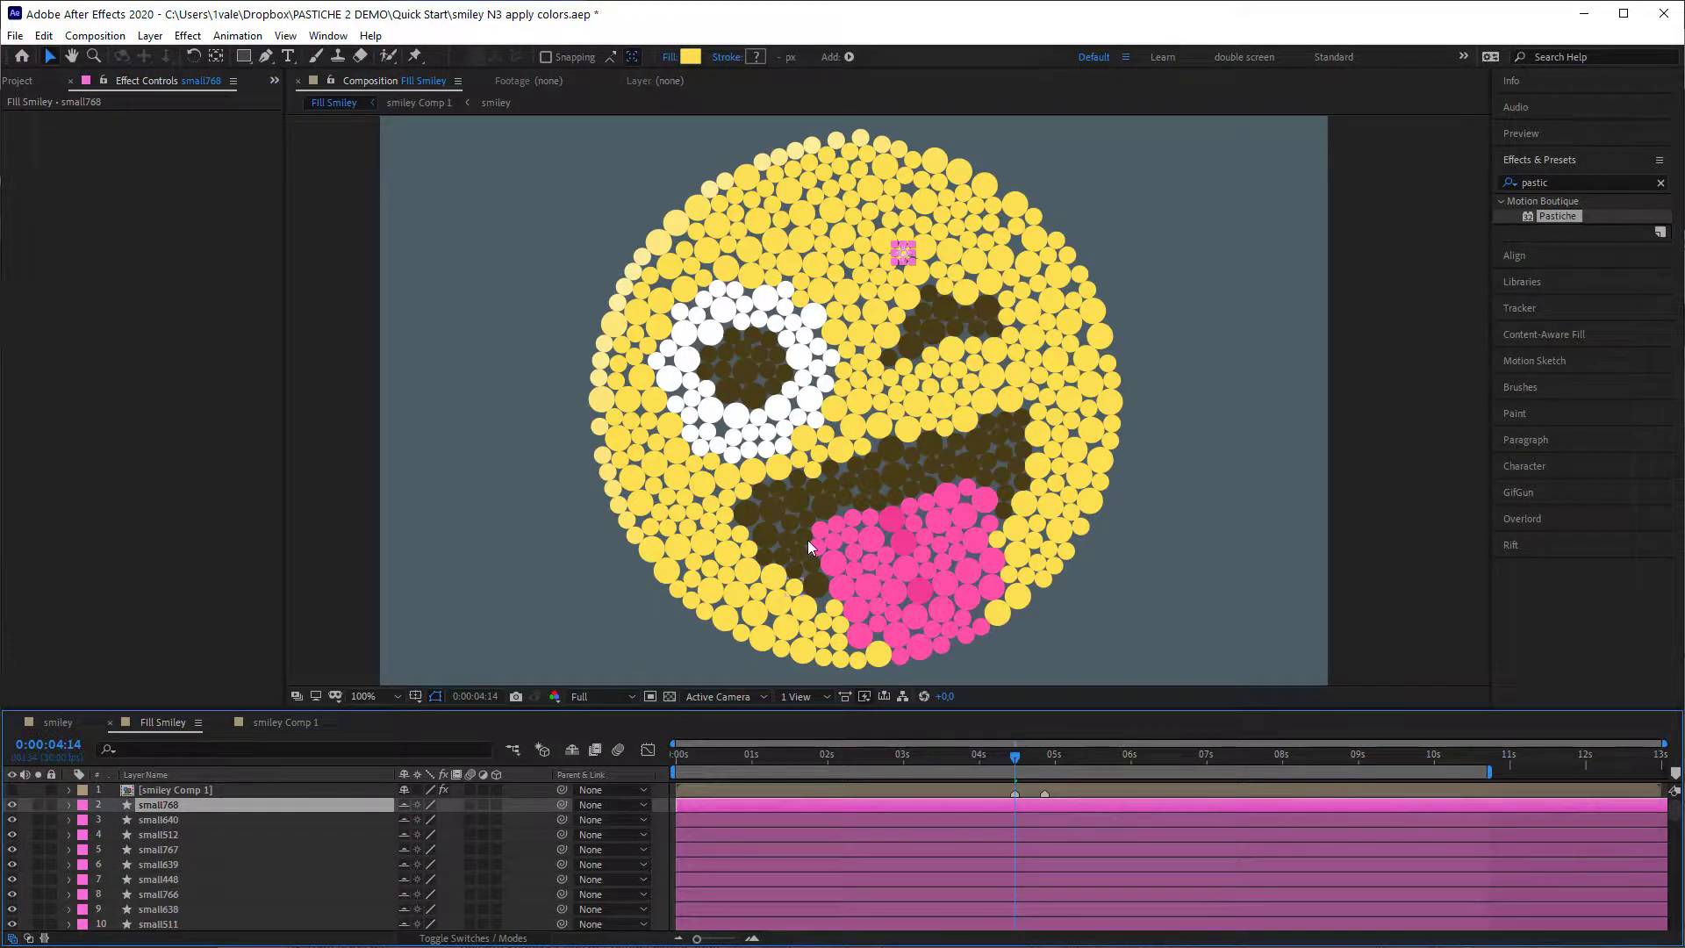
left_click(378, 696)
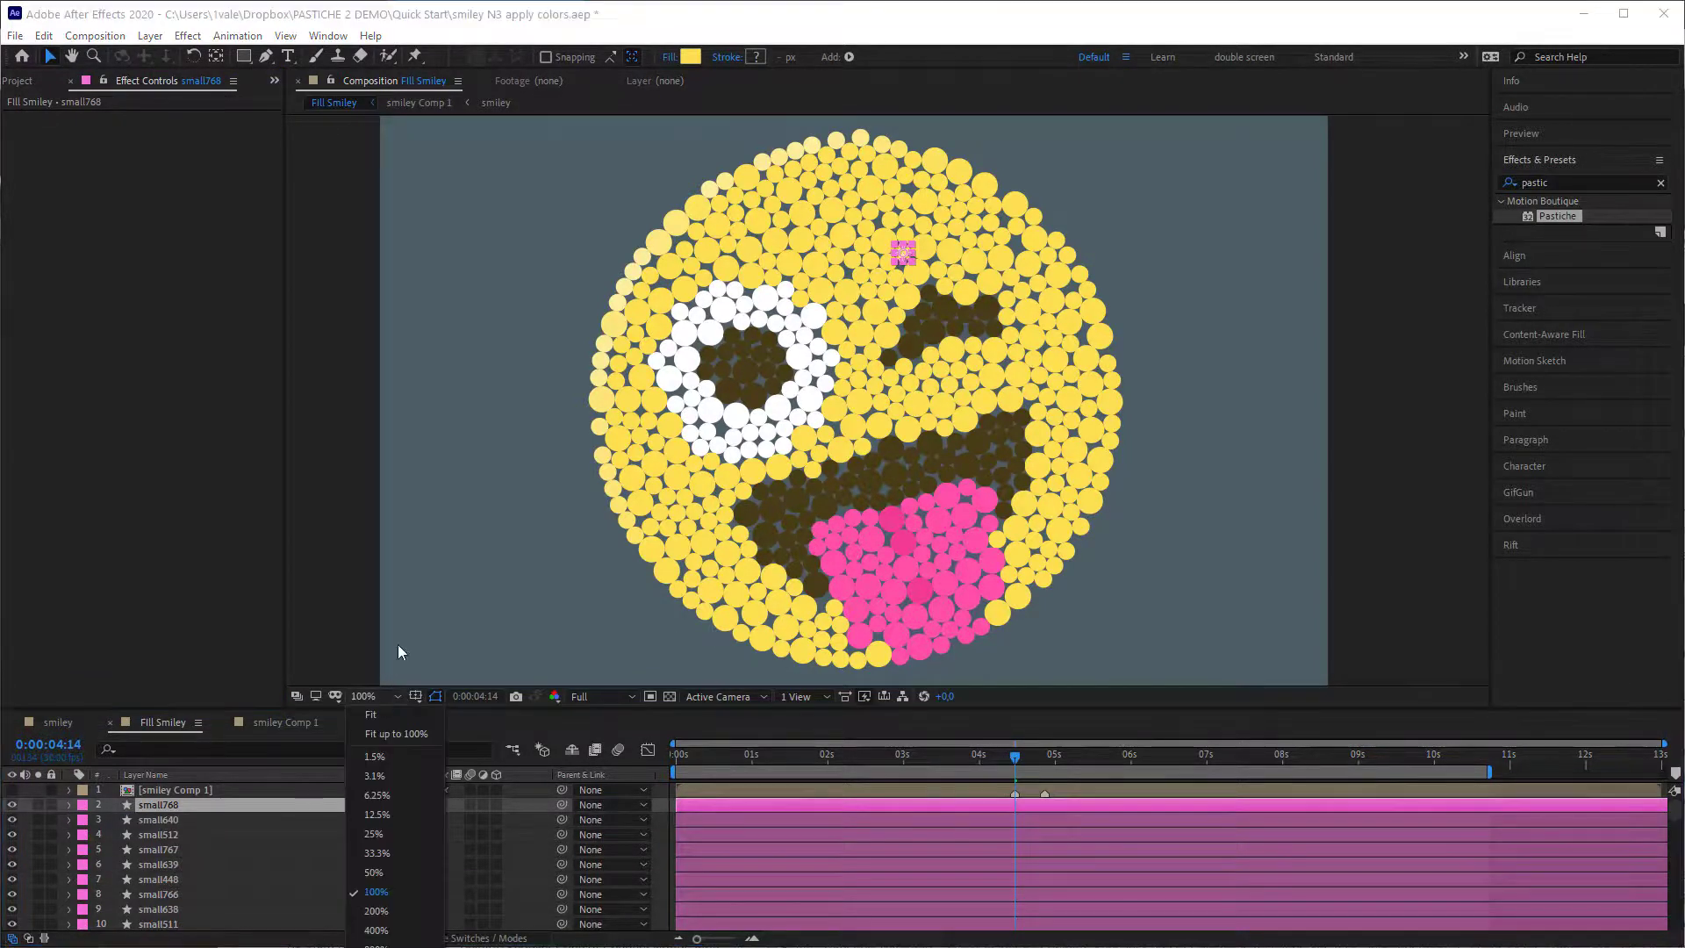
left_click(400, 733)
left_click(1262, 603)
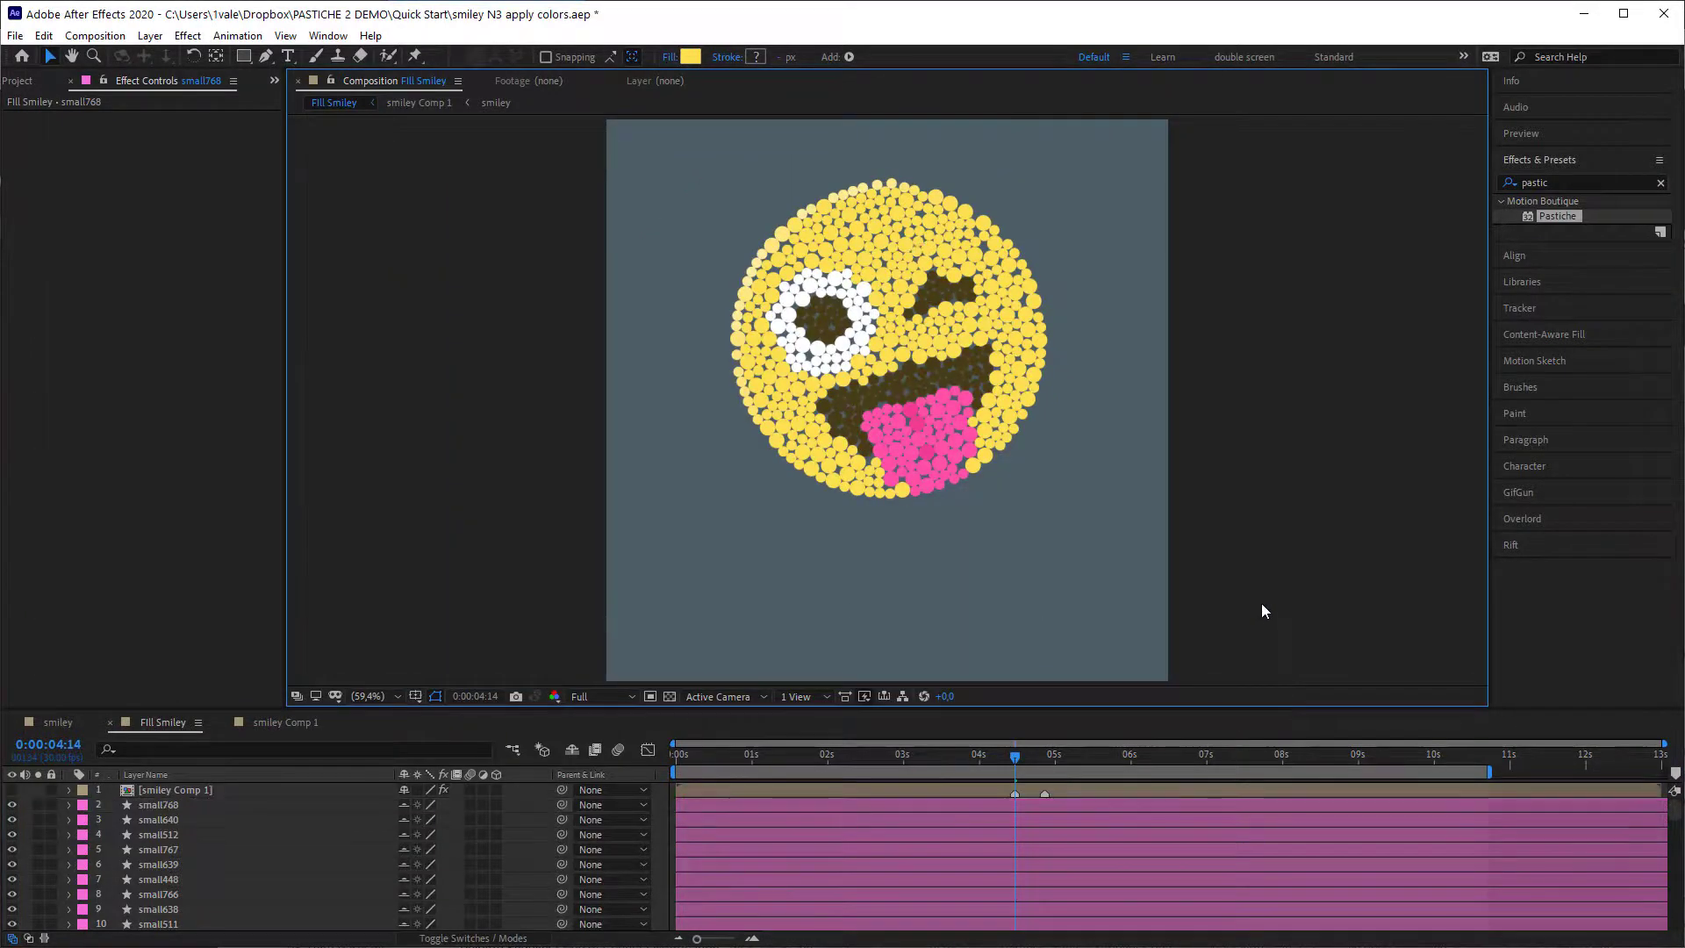
key("space")
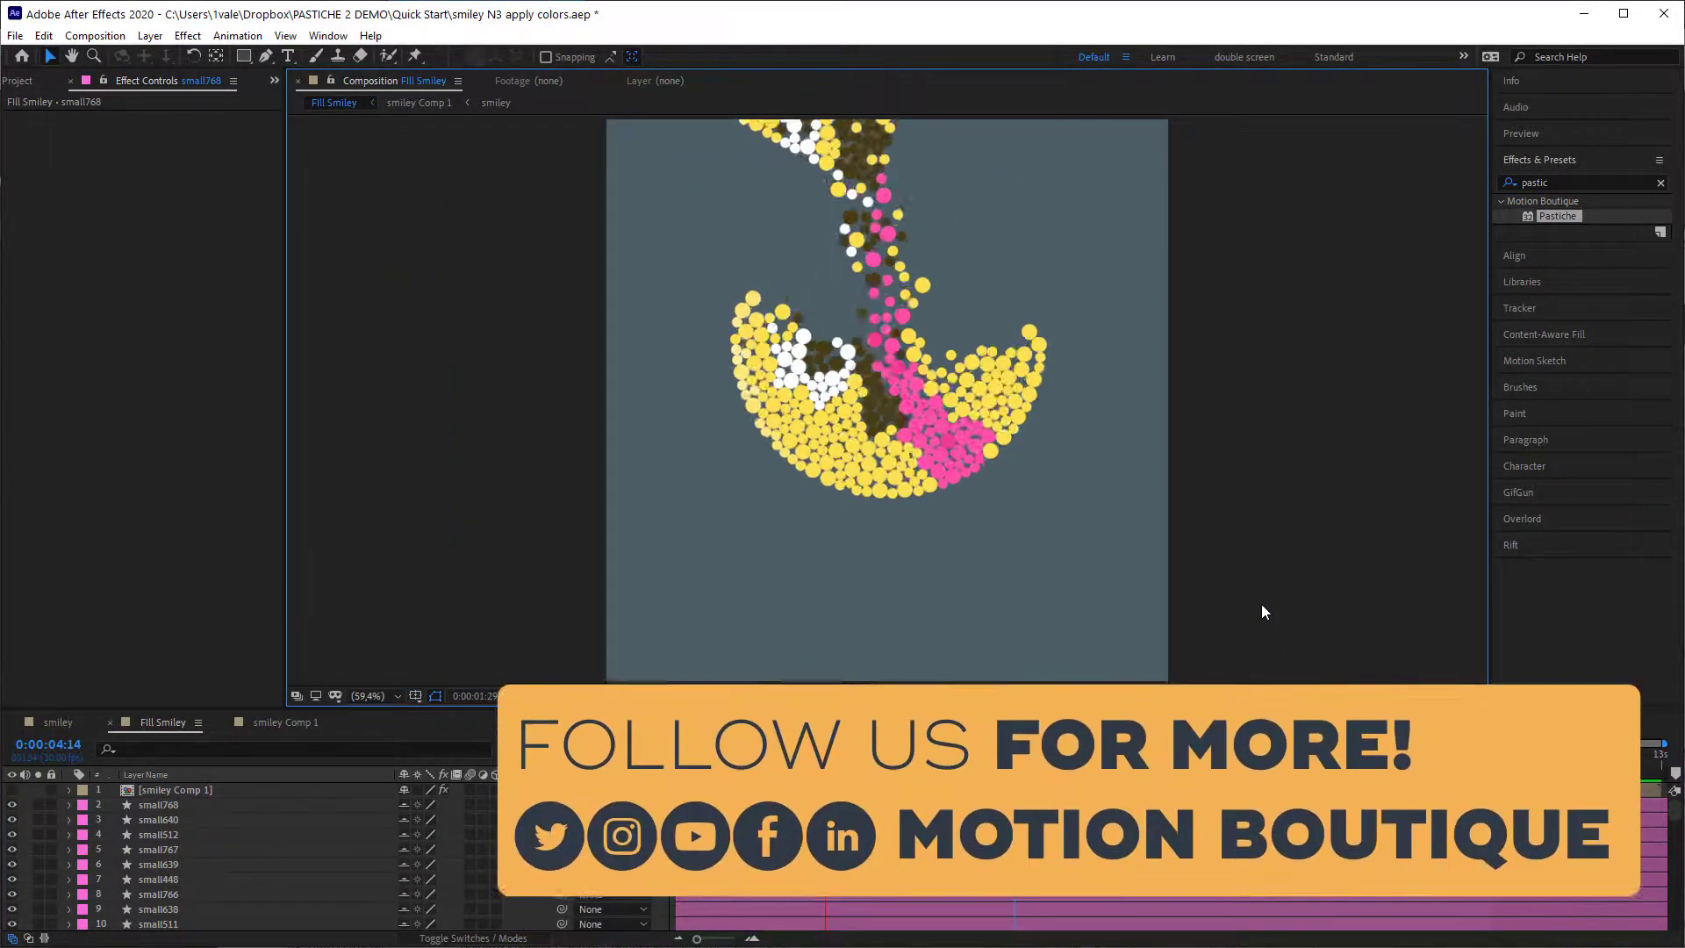